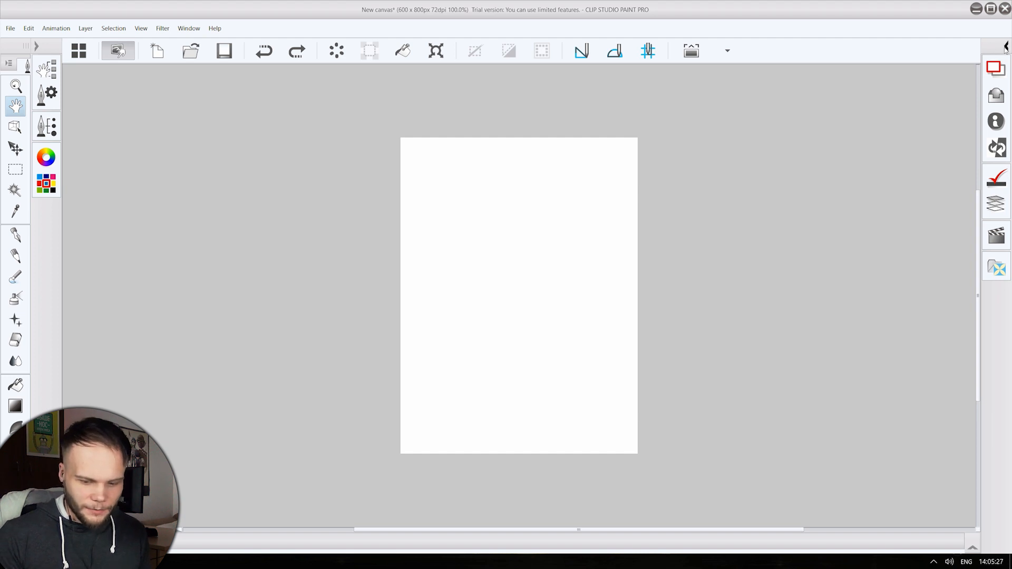
# - Expand the collapsed palette docks on both sides of the canvas and activate the Brush tool
pyautogui.click(1006, 46)
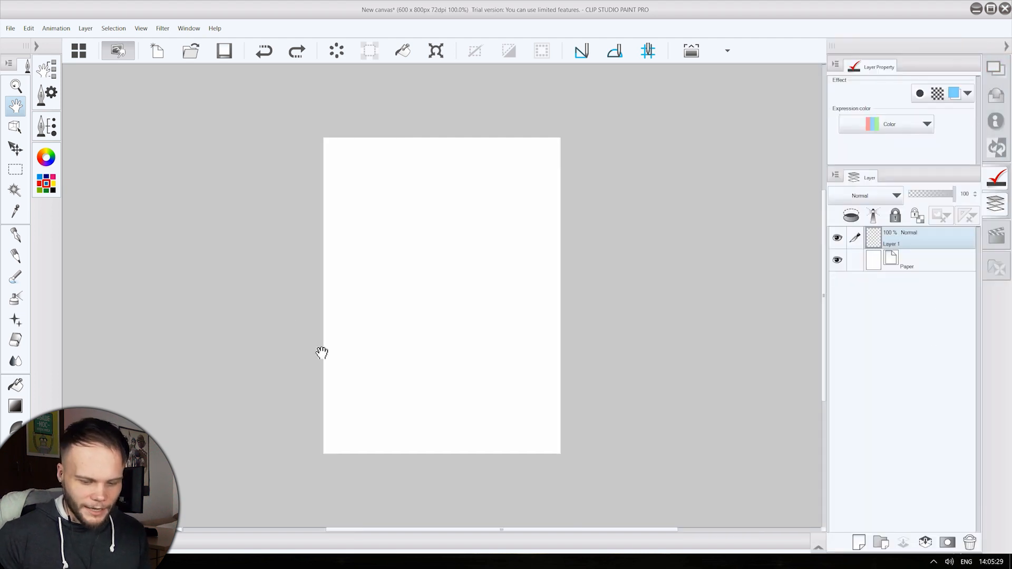
pyautogui.click(37, 46)
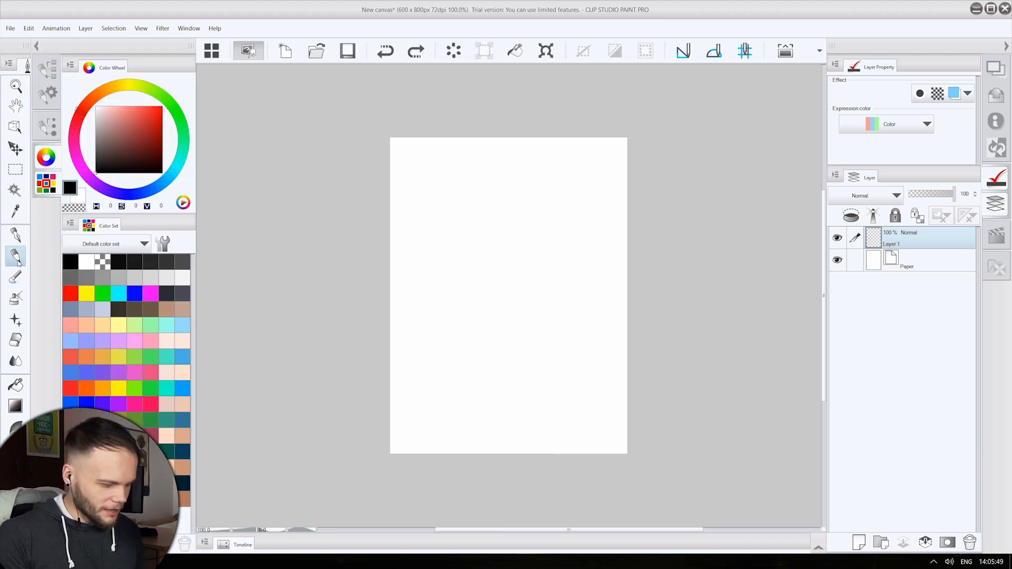
pyautogui.click(15, 276)
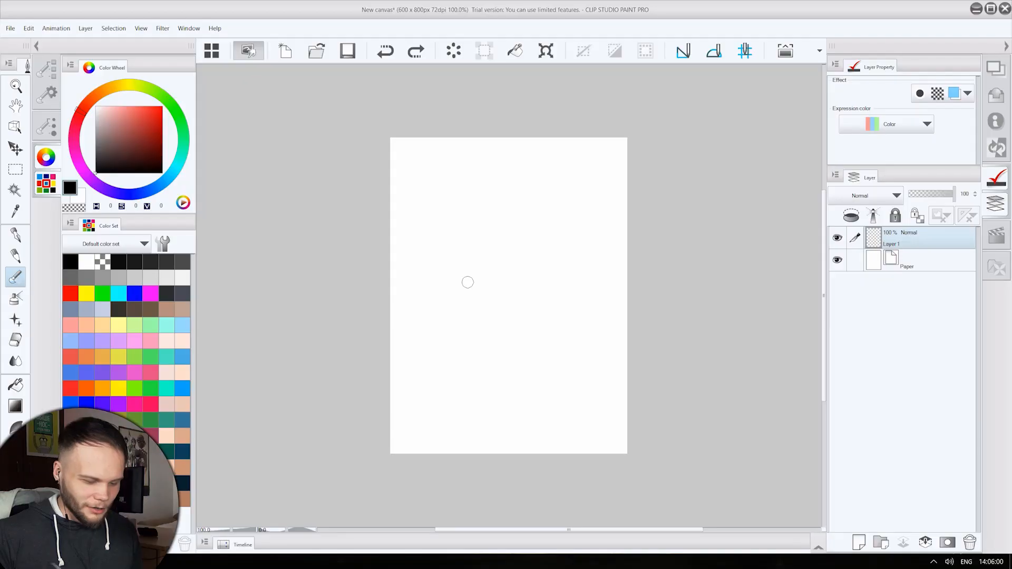
pyautogui.scroll(5, 508, 295)
pyautogui.scroll(-4, 508, 295)
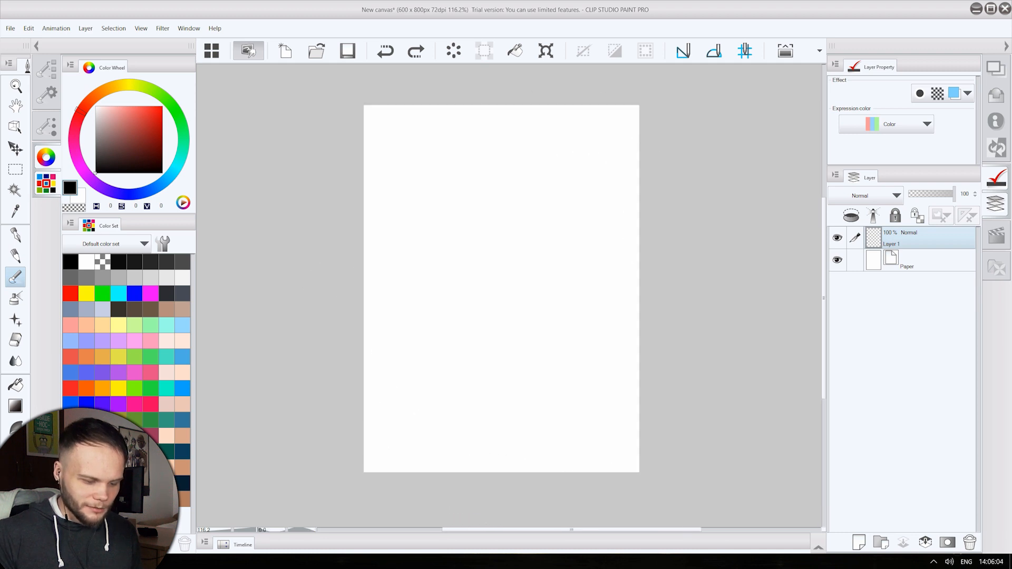
pyautogui.hotkey('ctrl', 'alt', '0')
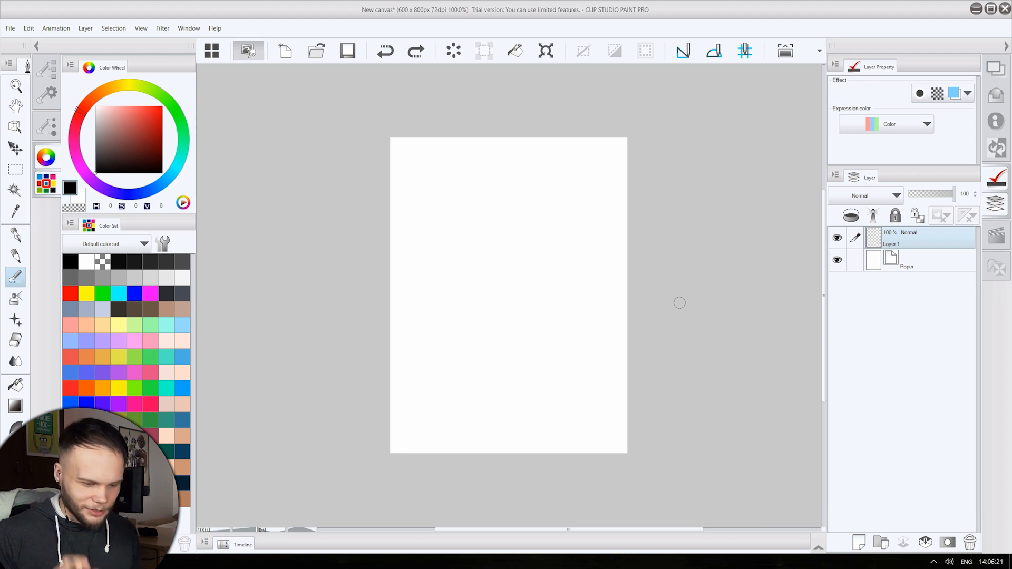
# - Set the touch interface scaling to Small in the Interface preferences and confirm
pyautogui.click(10, 28)
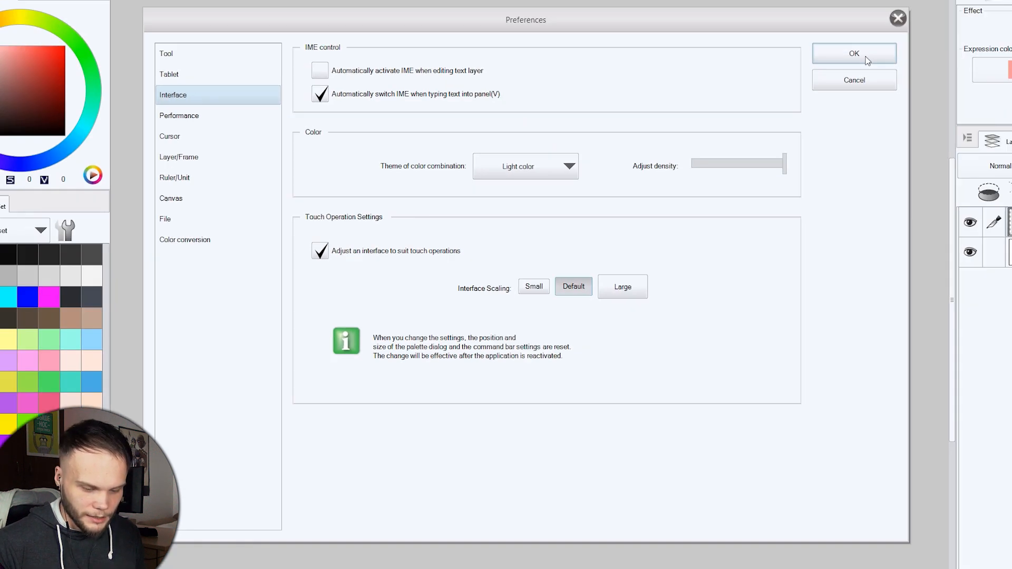
pyautogui.click(863, 57)
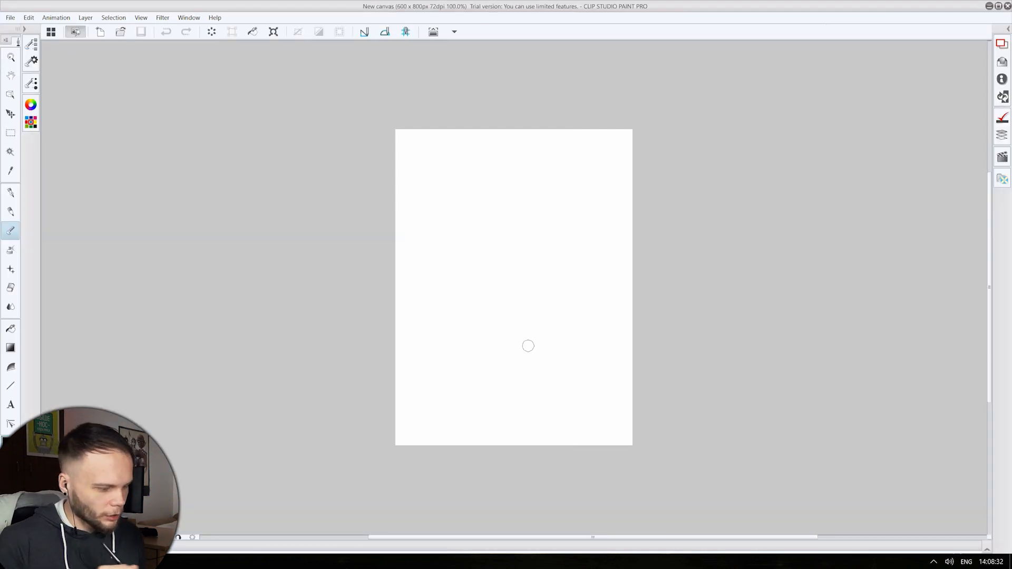
# - Dock the Sub Tool palette below the Tool Property palette and enlarge it to show more brushes
pyautogui.press('Tab')
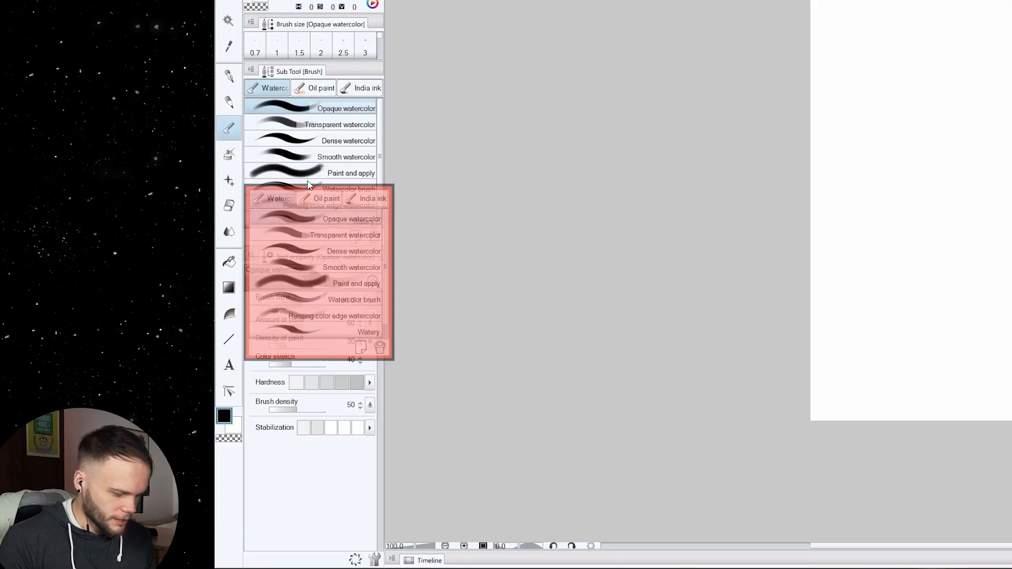
pyautogui.moveTo(309, 184); pyautogui.dragTo(346, 565)
pyautogui.moveTo(301, 494); pyautogui.dragTo(302, 291)
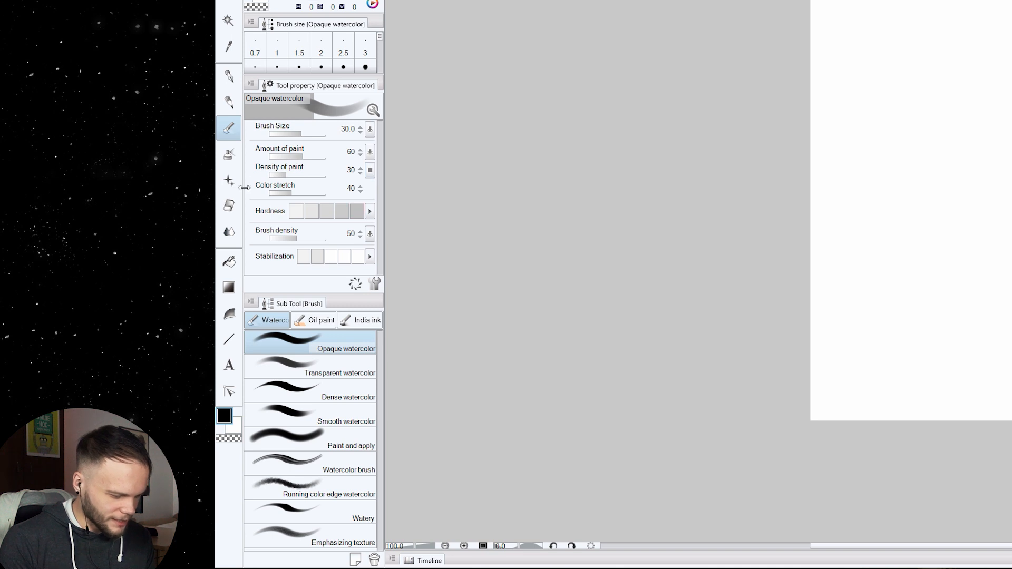
# - Examine the detailed Brush Size settings of the Opaque watercolor sub tool, then close the detail window
pyautogui.click(375, 284)
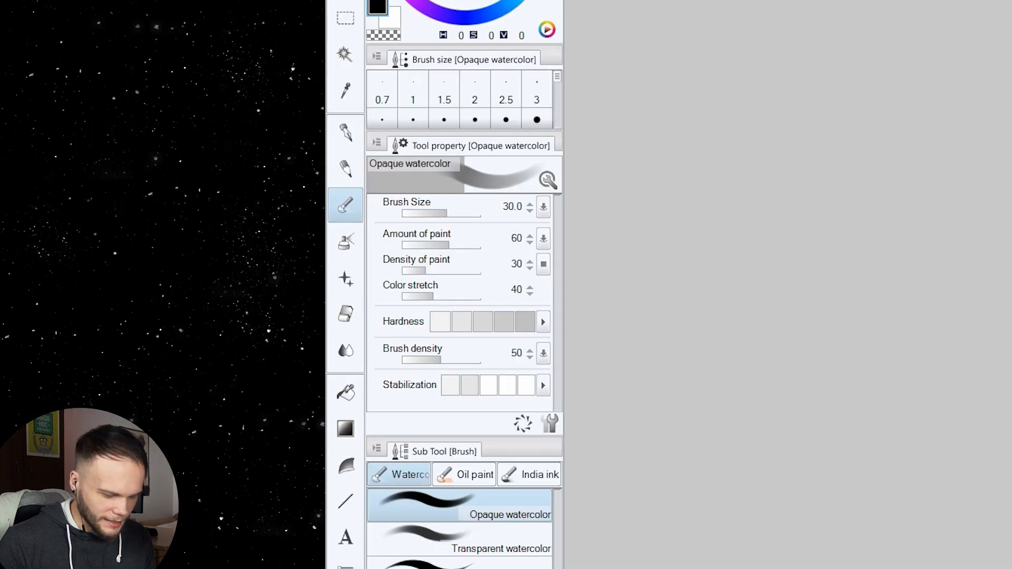
pyautogui.click(375, 207)
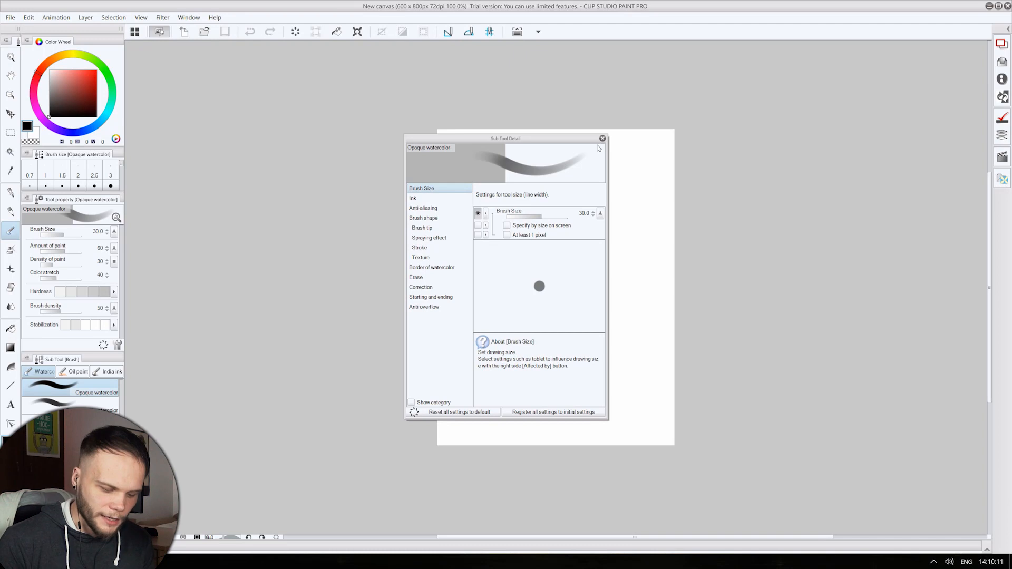
pyautogui.click(602, 139)
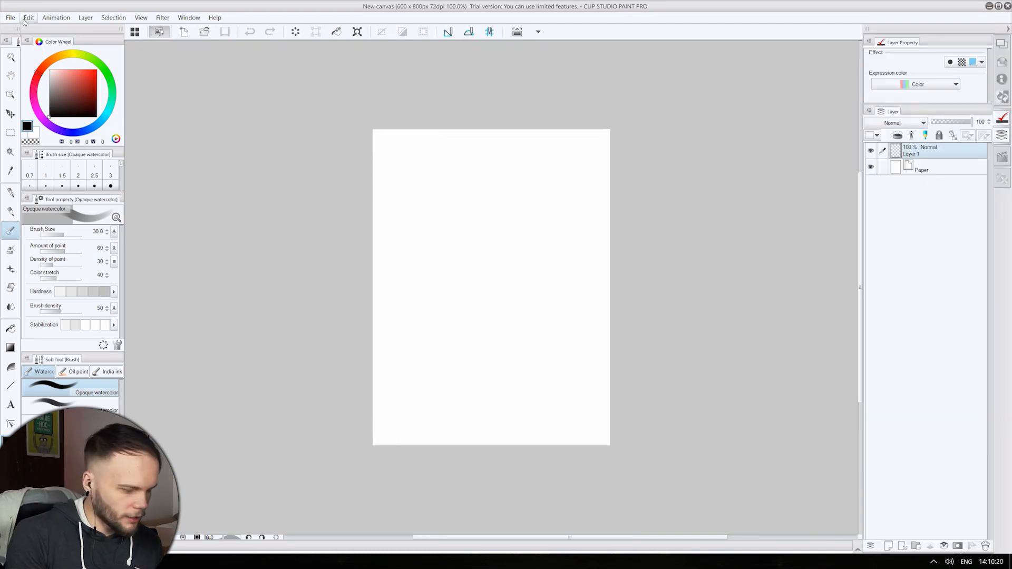
# - Switch the interface theme to Dark color in the preferences, adjust its density to a darker shade and confirm
pyautogui.click(28, 18)
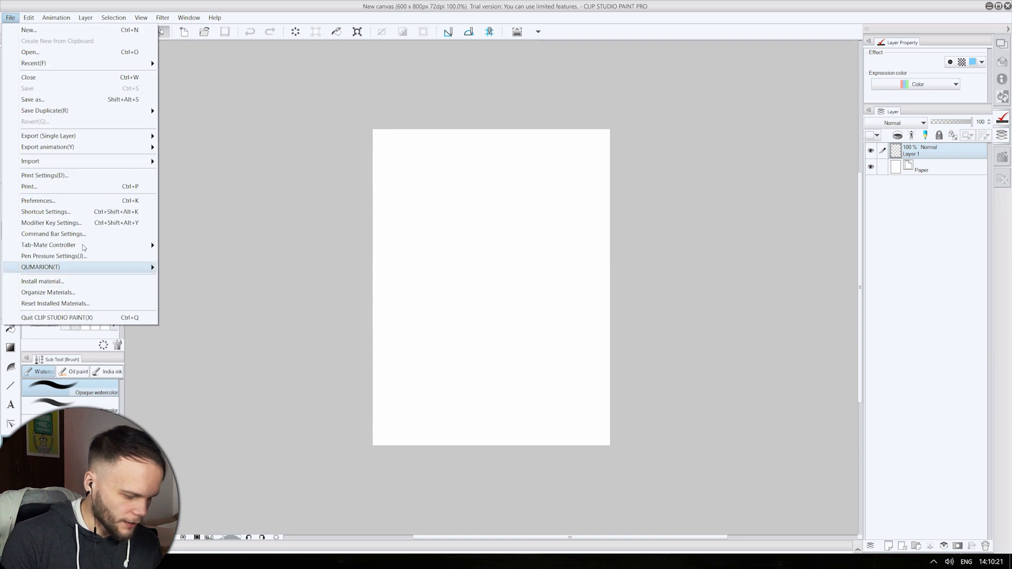
pyautogui.click(85, 202)
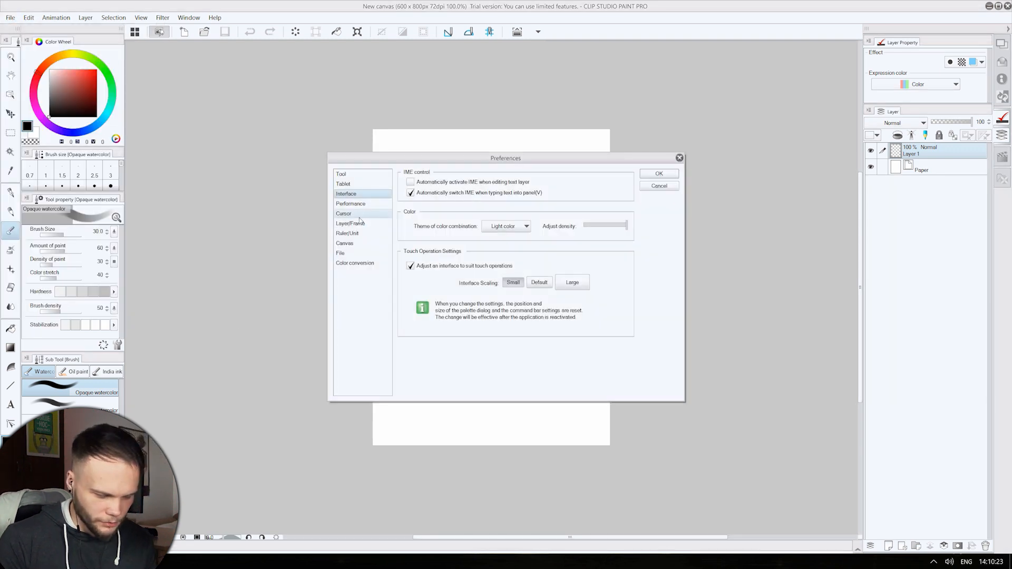
pyautogui.click(517, 229)
pyautogui.click(503, 248)
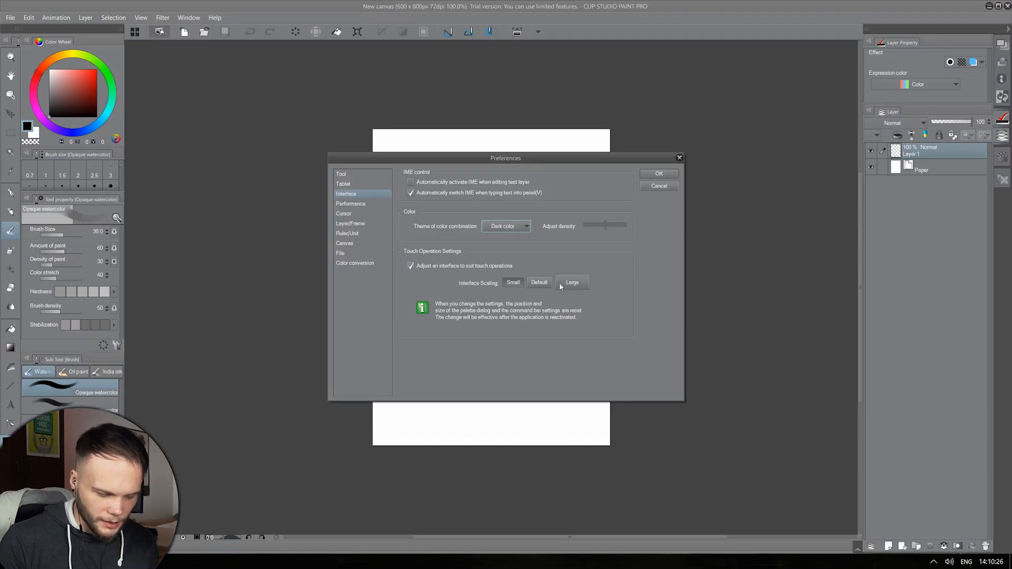
pyautogui.moveTo(605, 225); pyautogui.dragTo(554, 242)
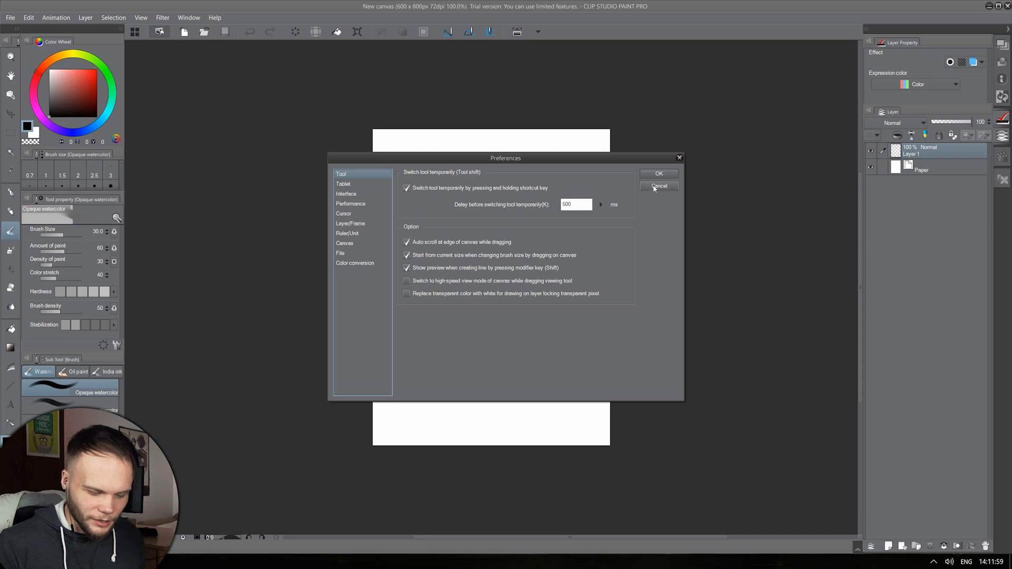
pyautogui.click(662, 174)
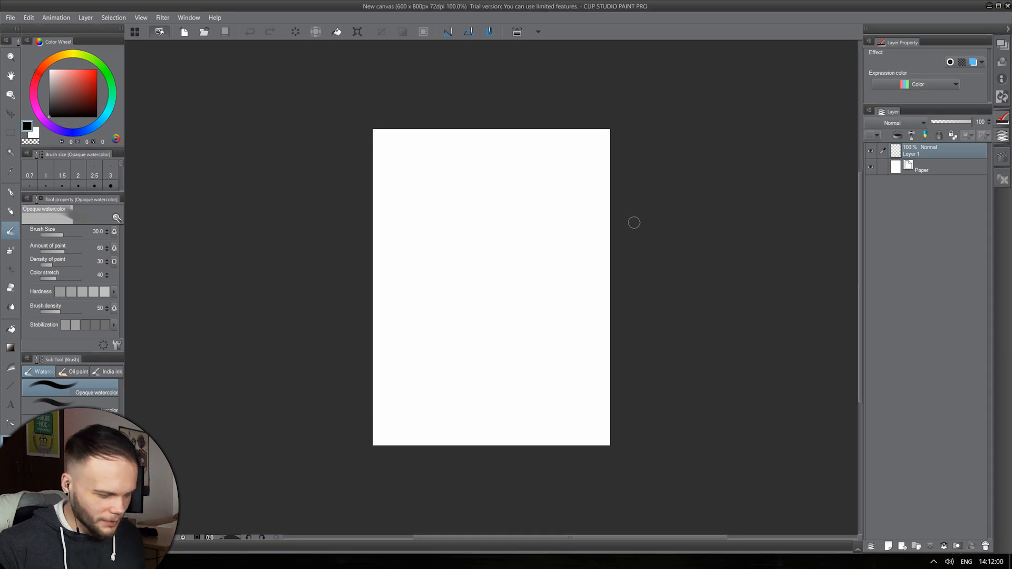
# - Paint a zigzag test patch with the Opaque watercolor brush on Layer 1 and erase along its edge
pyautogui.moveTo(514, 269)
pyautogui.mouseDown()
pyautogui.moveTo(550, 233)
pyautogui.moveTo(533, 284)
pyautogui.moveTo(560, 266)
pyautogui.moveTo(580, 285)
pyautogui.moveTo(557, 328)
pyautogui.mouseUp()
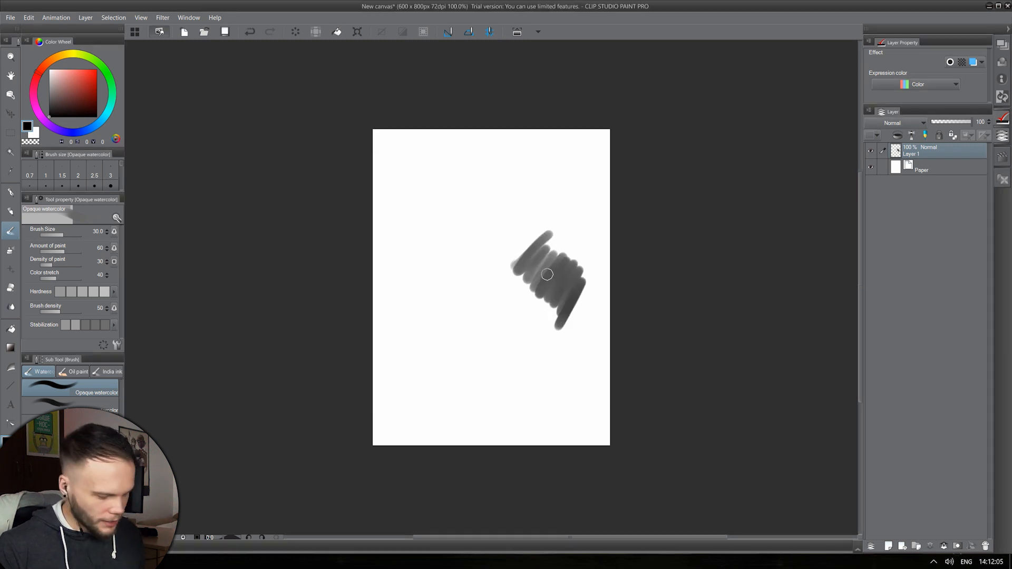
pyautogui.press('e')
pyautogui.moveTo(545, 273)
pyautogui.mouseDown()
pyautogui.moveTo(528, 254)
pyautogui.moveTo(519, 281)
pyautogui.moveTo(532, 300)
pyautogui.moveTo(605, 280)
pyautogui.moveTo(574, 276)
pyautogui.moveTo(580, 295)
pyautogui.mouseUp()
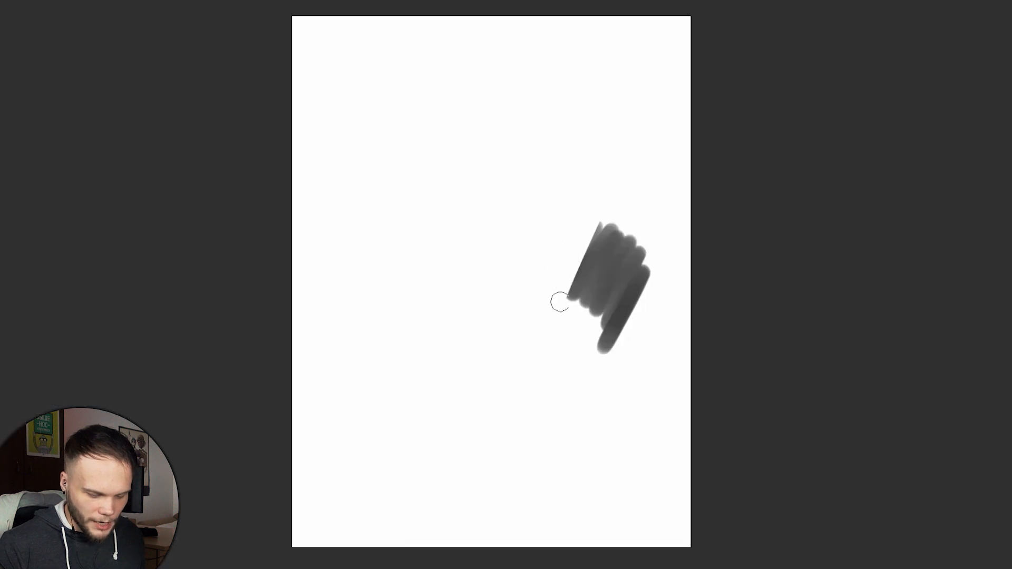
pyautogui.press('e')
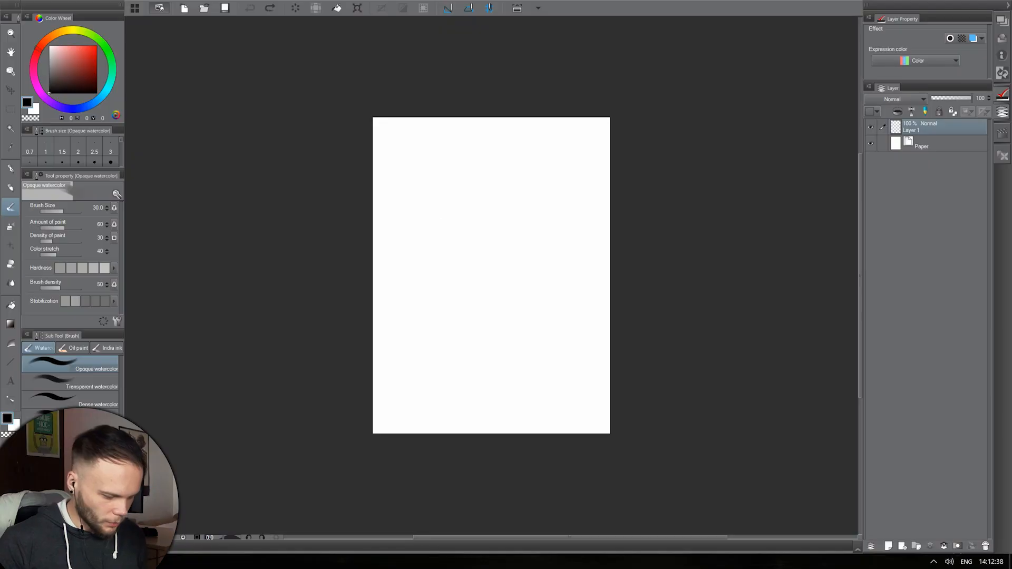
# - Detach the Timeline palette from its dock below the canvas and close it
pyautogui.moveTo(165, 547); pyautogui.dragTo(189, 456)
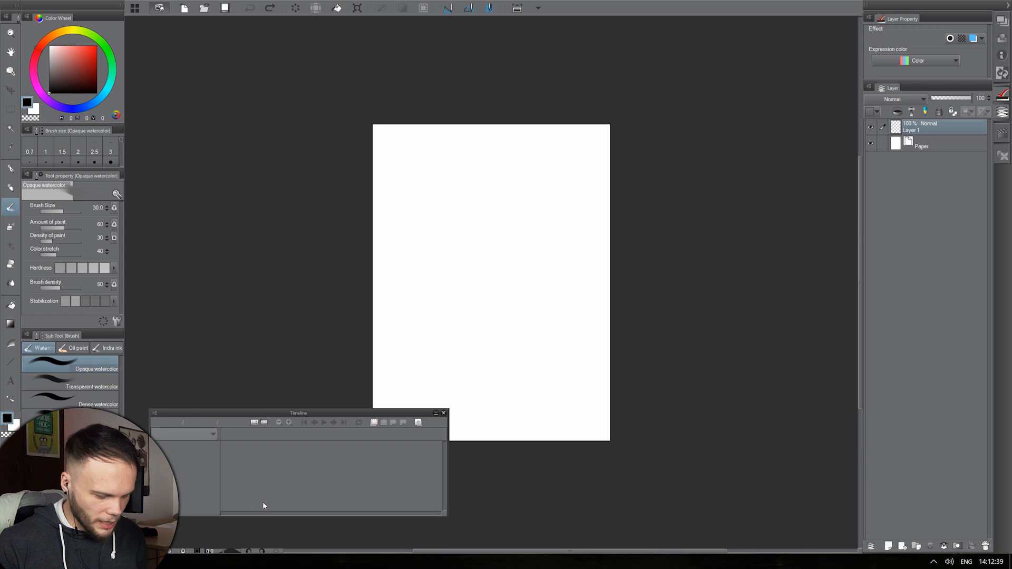
pyautogui.click(443, 413)
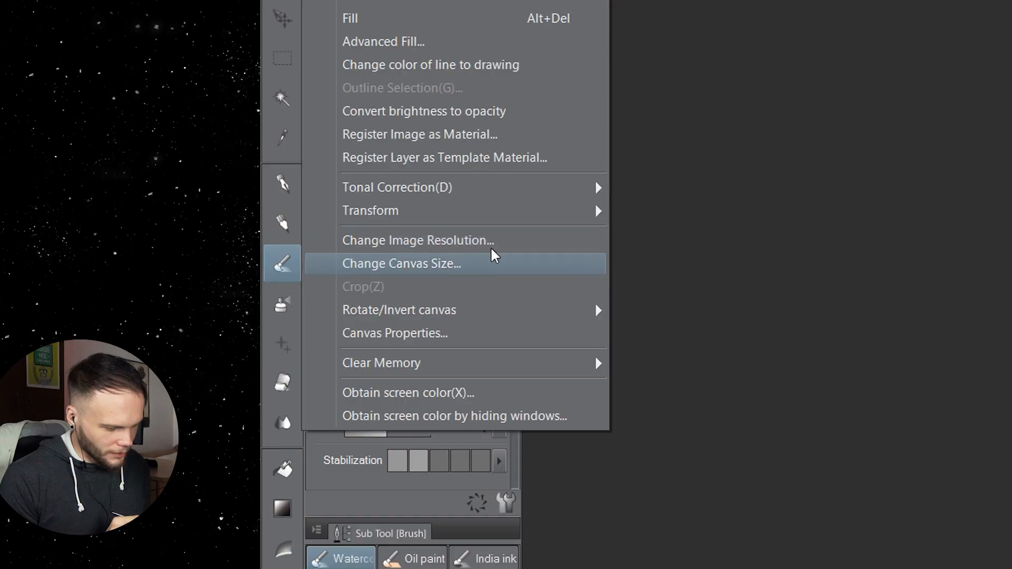
# - Change the image resolution so that the height is 5000 px
pyautogui.click(493, 244)
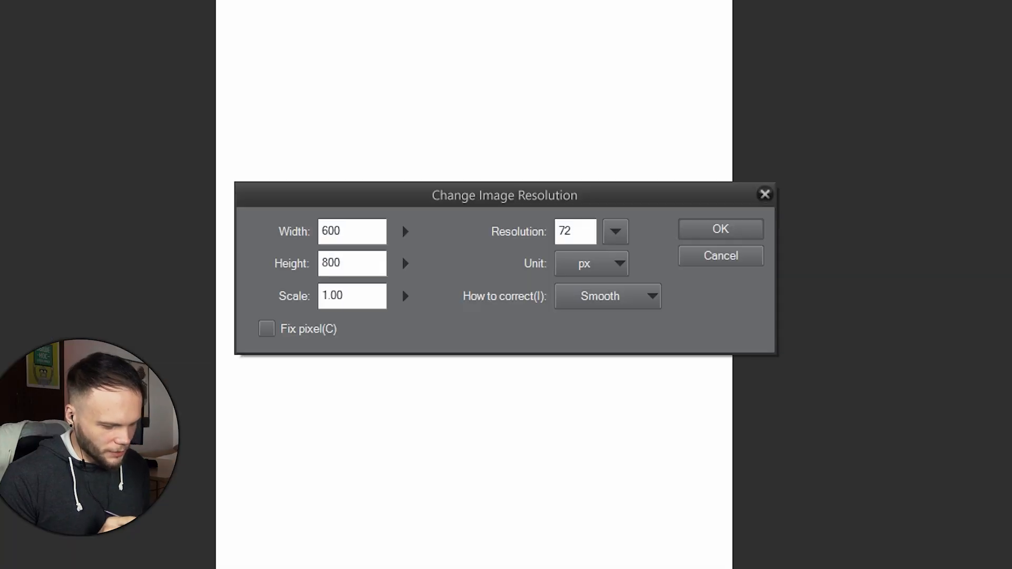
pyautogui.doubleClick(380, 263)
pyautogui.write('5000')
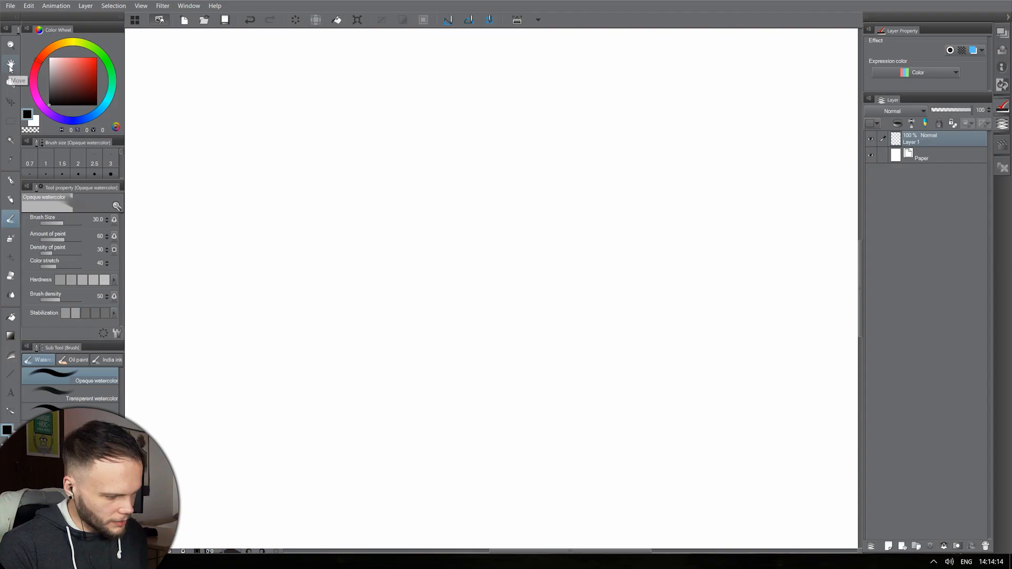
# - Fit the canvas to the view with the Hand tool, zoom in, fit it again and return to the Brush tool
pyautogui.click(10, 66)
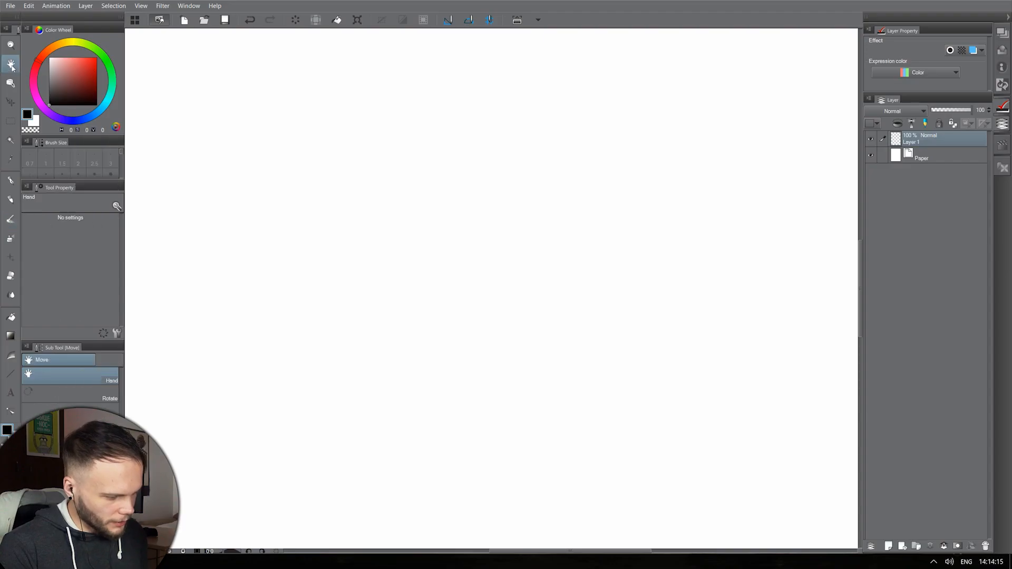
pyautogui.doubleClick(12, 66)
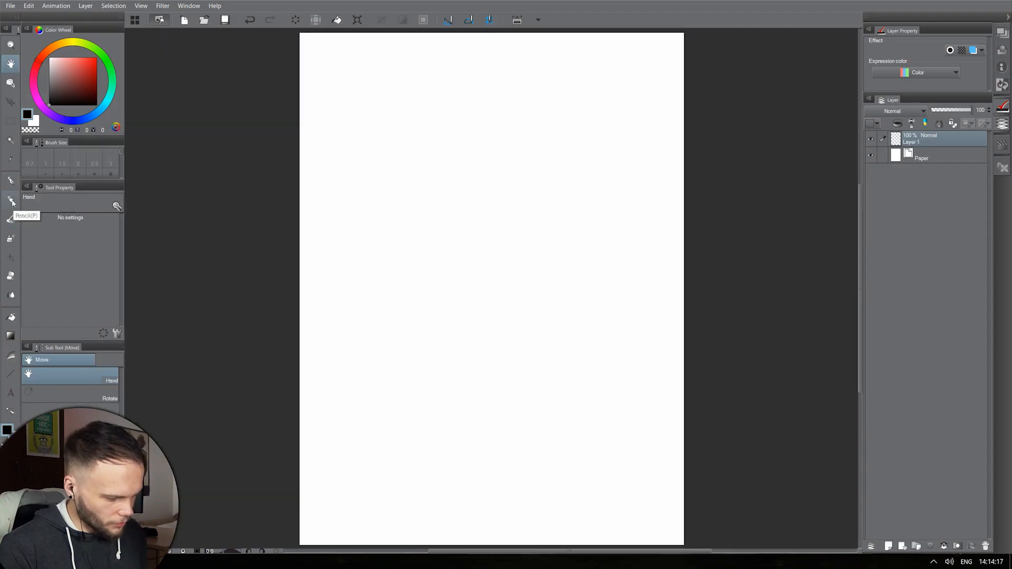
pyautogui.click(10, 220)
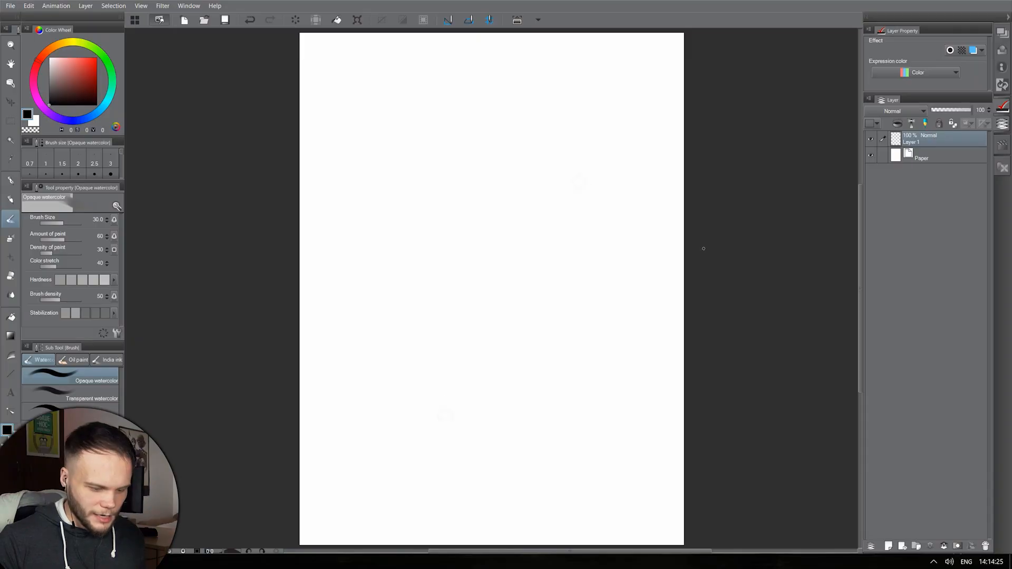
pyautogui.scroll(3, 549, 300)
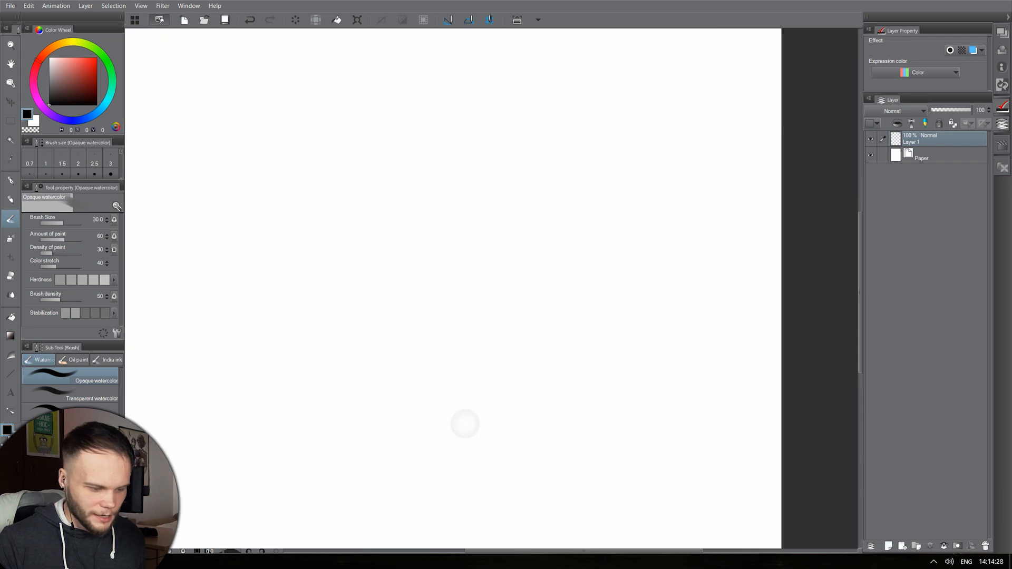
pyautogui.click(14, 63)
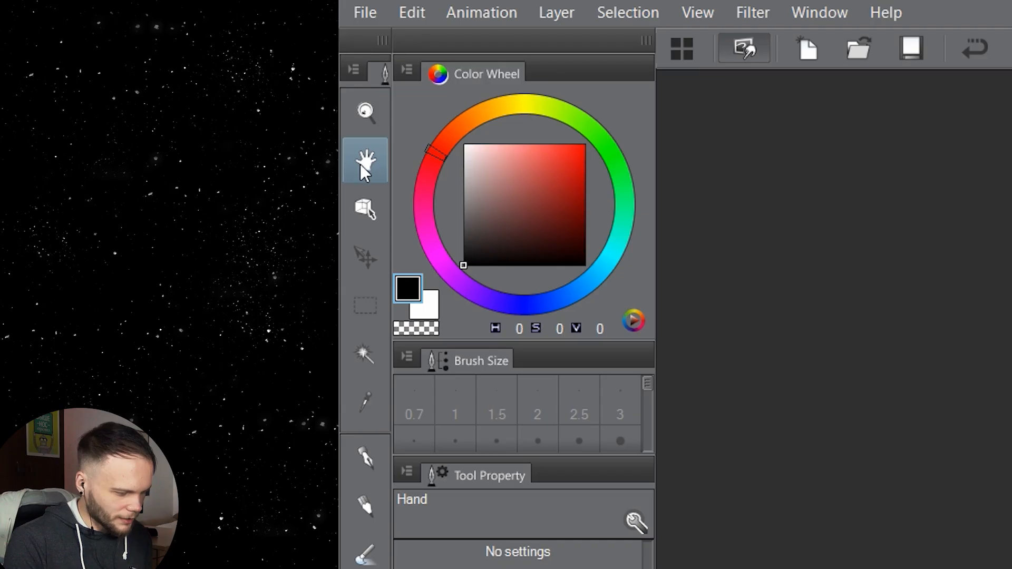
pyautogui.click(365, 554)
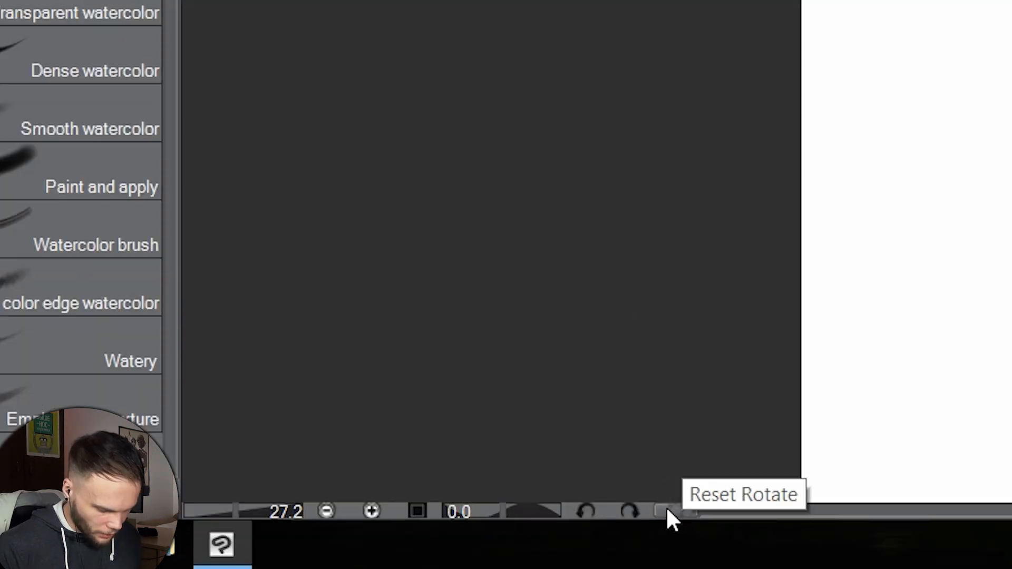
# - View the canvas at 100%, zoom out in steps, fit it to the view with the Hand tool and reselect the Brush tool
pyautogui.click(418, 511)
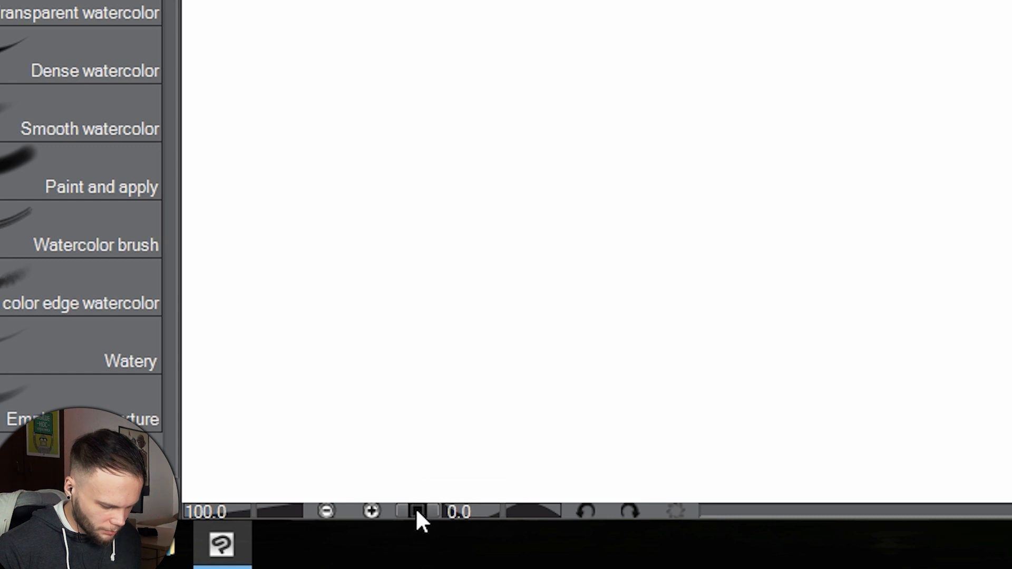
pyautogui.click(327, 511)
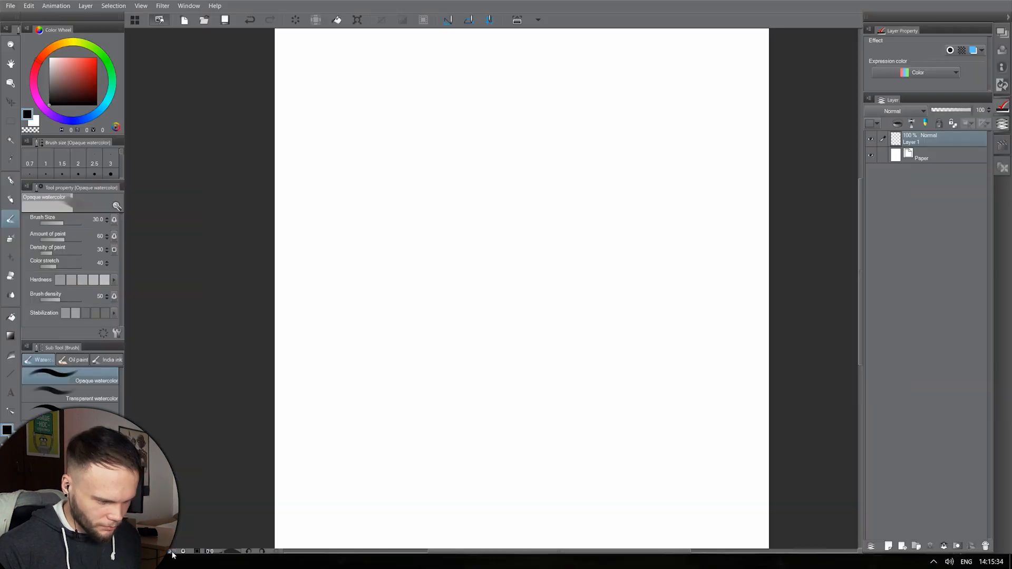
pyautogui.click(171, 552)
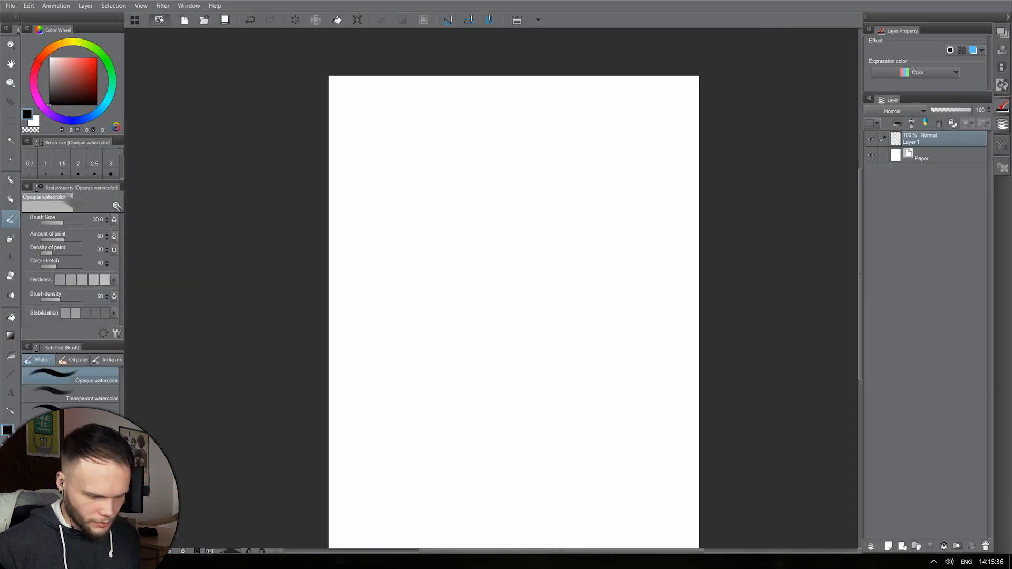
pyautogui.press('h')
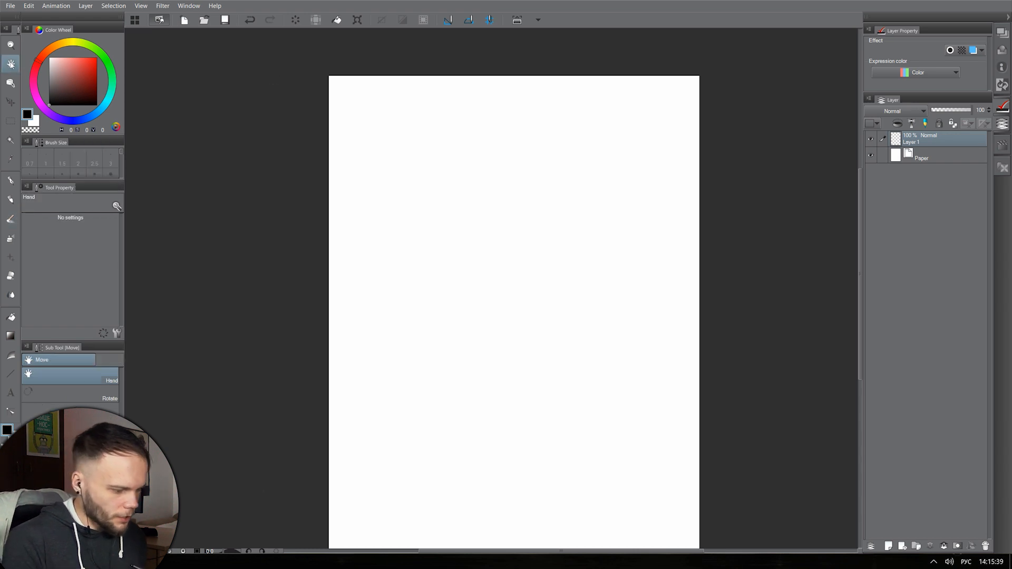
pyautogui.doubleClick(11, 65)
pyautogui.click(13, 219)
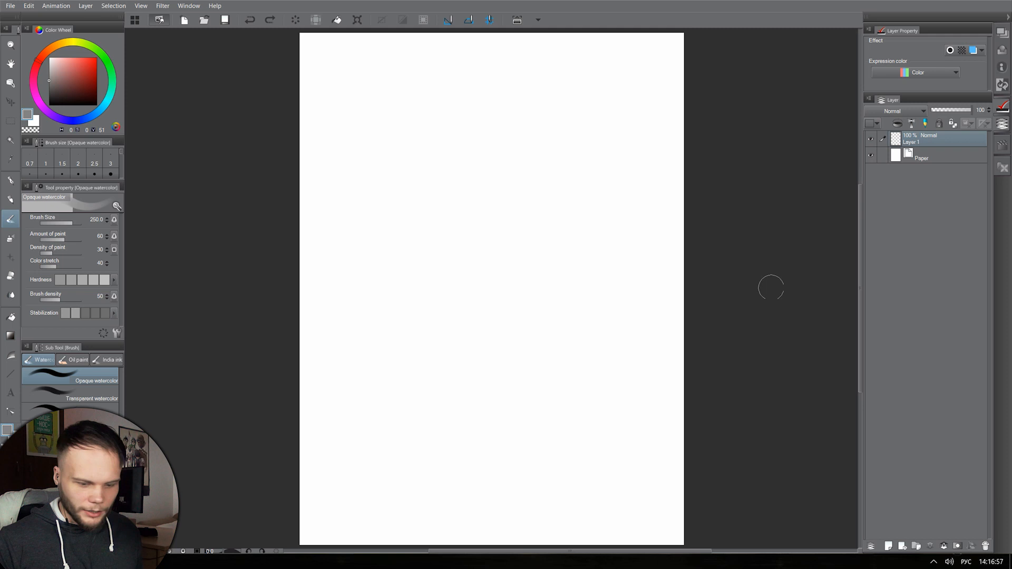
# - Paint overlapping grey test strokes across the canvas's centre with the Opaque watercolor brush at size 250
pyautogui.moveTo(504, 179)
pyautogui.mouseDown()
pyautogui.moveTo(568, 275)
pyautogui.moveTo(533, 228)
pyautogui.moveTo(498, 364)
pyautogui.mouseUp()
pyautogui.moveTo(488, 224)
pyautogui.mouseDown()
pyautogui.moveTo(493, 170)
pyautogui.moveTo(512, 193)
pyautogui.moveTo(494, 300)
pyautogui.moveTo(543, 311)
pyautogui.moveTo(571, 417)
pyautogui.moveTo(612, 405)
pyautogui.moveTo(695, 264)
pyautogui.moveTo(716, 175)
pyautogui.moveTo(687, 205)
pyautogui.moveTo(683, 137)
pyautogui.moveTo(729, 148)
pyautogui.moveTo(754, 107)
pyautogui.moveTo(779, 210)
pyautogui.moveTo(773, 263)
pyautogui.mouseUp()
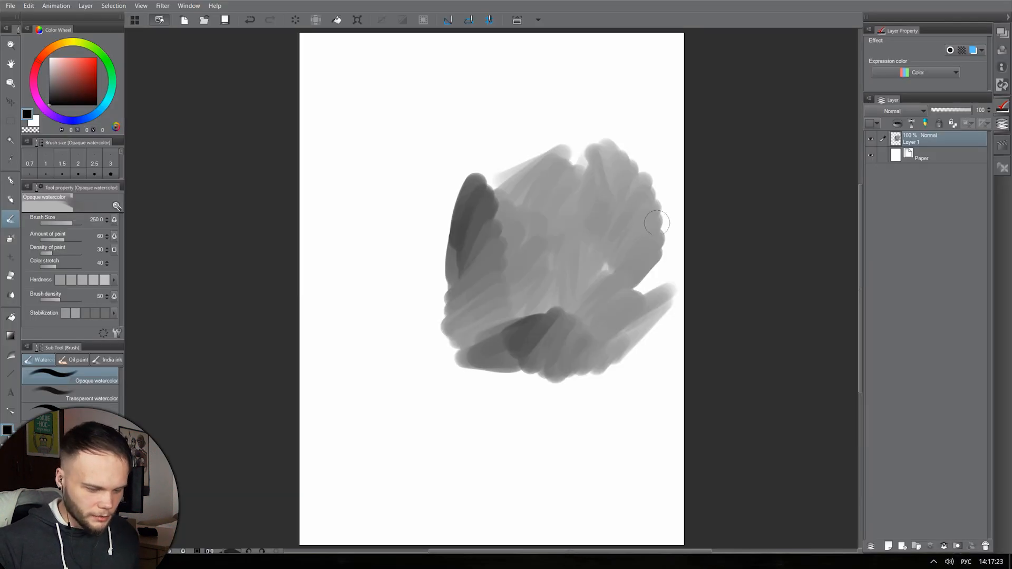
pyautogui.moveTo(657, 223); pyautogui.dragTo(583, 172)
# - Enlarge the brush to size 2000 and cover most of the canvas with broad overlapping strokes
pyautogui.press(']')
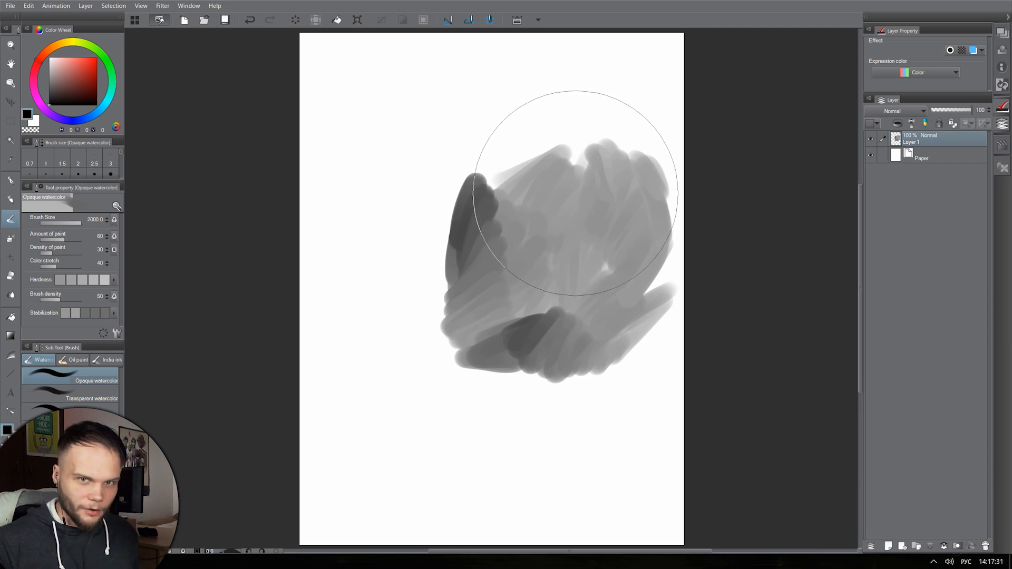
pyautogui.moveTo(545, 129)
pyautogui.mouseDown()
pyautogui.moveTo(451, 147)
pyautogui.moveTo(413, 260)
pyautogui.mouseUp()
pyautogui.moveTo(516, 194)
pyautogui.mouseDown()
pyautogui.moveTo(454, 152)
pyautogui.moveTo(422, 221)
pyautogui.moveTo(402, 306)
pyautogui.moveTo(456, 349)
pyautogui.moveTo(500, 330)
pyautogui.moveTo(548, 260)
pyautogui.moveTo(578, 176)
pyautogui.moveTo(592, 208)
pyautogui.moveTo(580, 312)
pyautogui.moveTo(506, 290)
pyautogui.moveTo(585, 226)
pyautogui.moveTo(510, 192)
pyautogui.moveTo(447, 215)
pyautogui.moveTo(438, 293)
pyautogui.moveTo(540, 203)
pyautogui.moveTo(531, 290)
pyautogui.moveTo(540, 125)
pyautogui.moveTo(463, 158)
pyautogui.moveTo(565, 277)
pyautogui.moveTo(587, 204)
pyautogui.moveTo(542, 204)
pyautogui.moveTo(547, 242)
pyautogui.mouseUp()
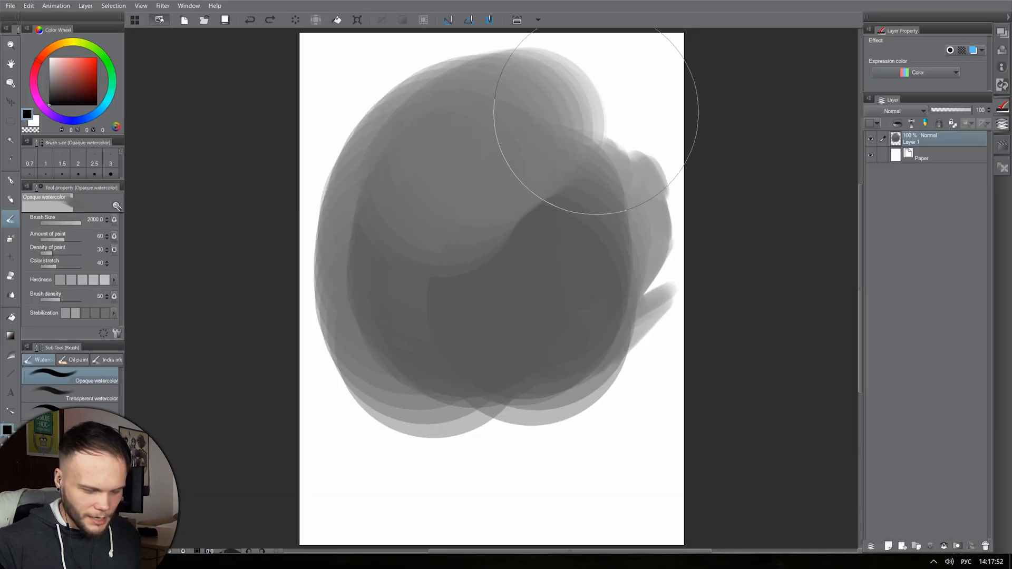
pyautogui.moveTo(598, 124)
pyautogui.mouseDown()
pyautogui.moveTo(614, 249)
pyautogui.moveTo(577, 411)
pyautogui.mouseUp()
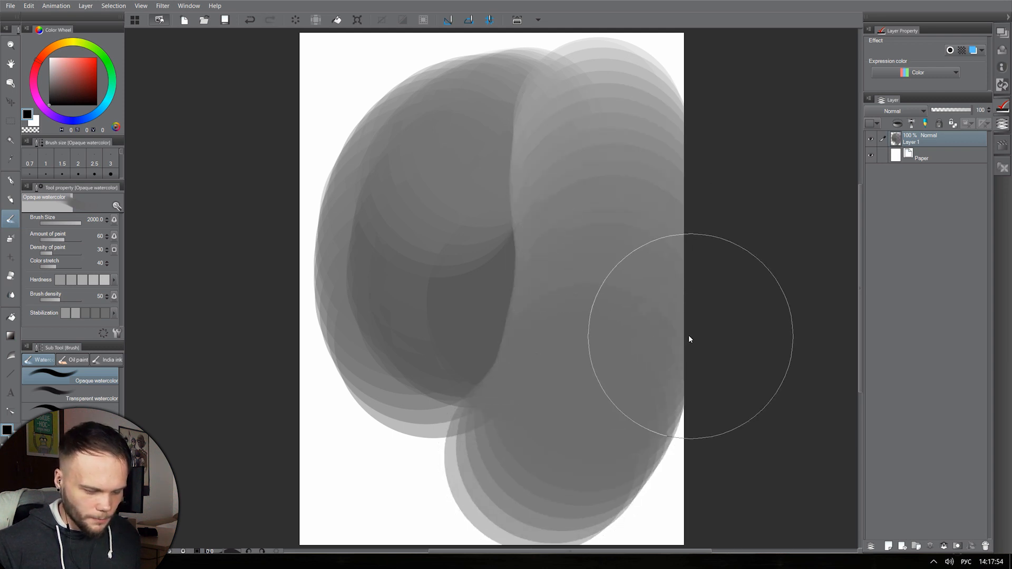
# - In the Opaque watercolor brush's detailed Ink settings, make Mix ground color available among the tool properties and turn it off
pyautogui.click(117, 334)
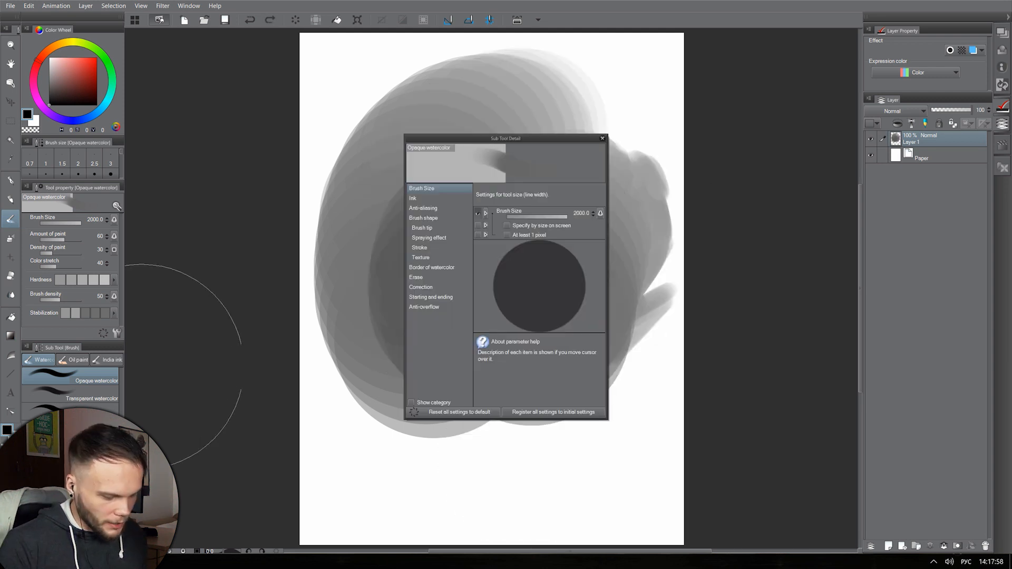
pyautogui.click(444, 218)
pyautogui.click(407, 139)
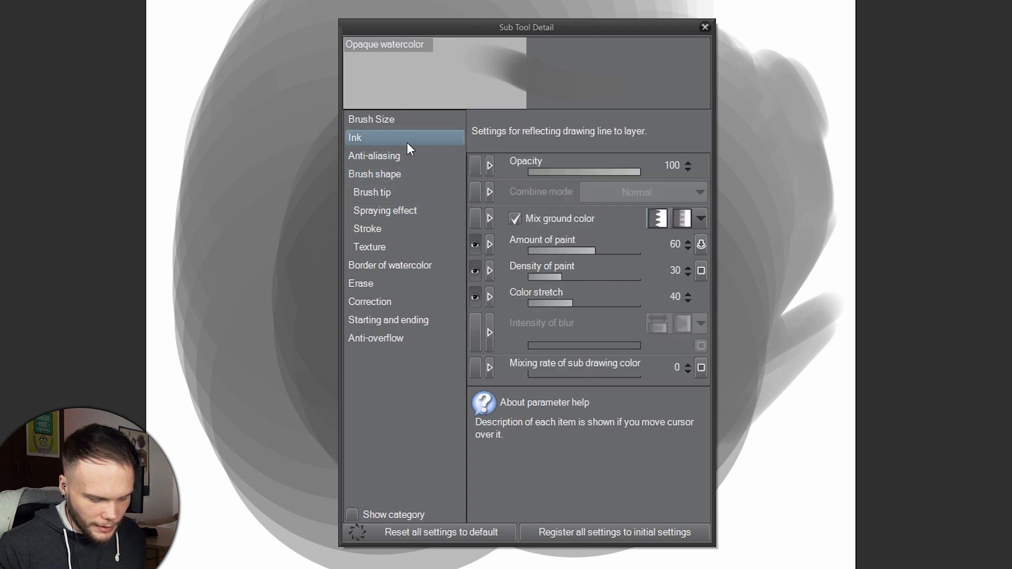
pyautogui.click(475, 219)
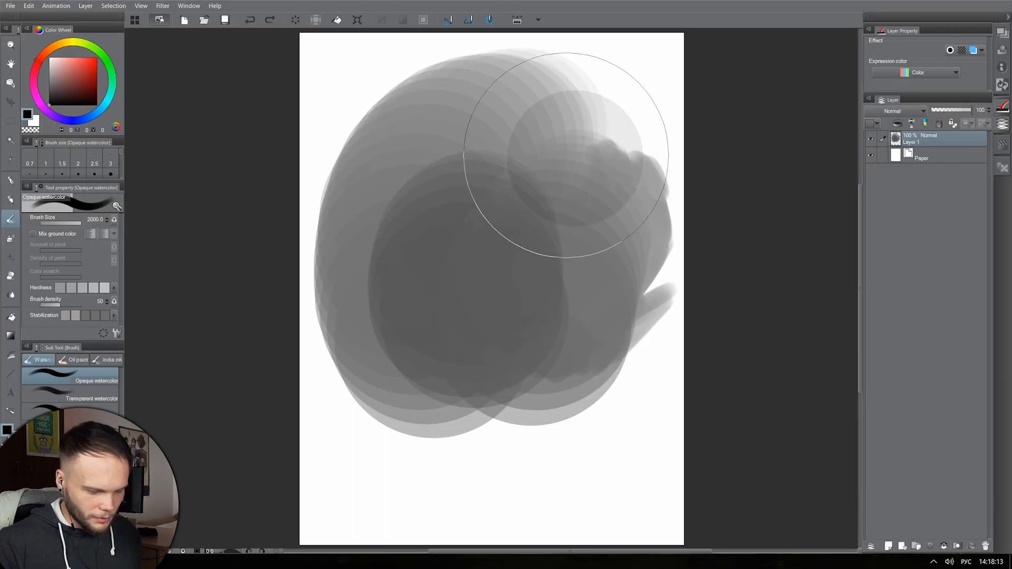
# - Reduce the brush size to 1000 and clear all test paint from Layer 1
pyautogui.moveTo(566, 155)
pyautogui.mouseDown()
pyautogui.moveTo(531, 248)
pyautogui.moveTo(547, 163)
pyautogui.mouseUp()
pyautogui.hotkey('ctrl', 'z')
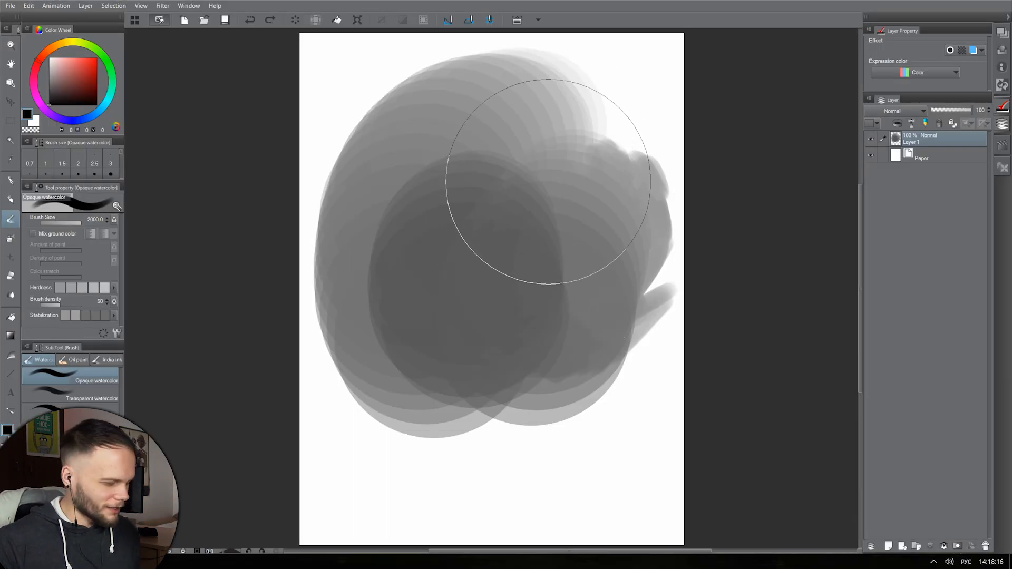
pyautogui.press('[')
pyautogui.press('[')
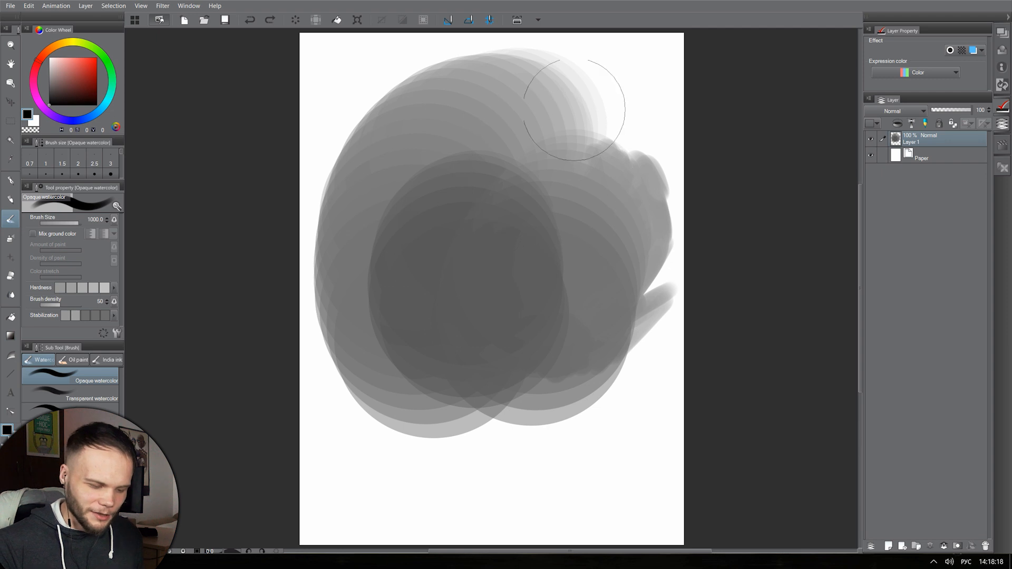
pyautogui.moveTo(582, 99)
pyautogui.mouseDown()
pyautogui.moveTo(596, 113)
pyautogui.moveTo(615, 199)
pyautogui.moveTo(592, 418)
pyautogui.moveTo(385, 172)
pyautogui.moveTo(468, 150)
pyautogui.moveTo(556, 307)
pyautogui.moveTo(606, 483)
pyautogui.moveTo(636, 235)
pyautogui.moveTo(617, 90)
pyautogui.moveTo(377, 84)
pyautogui.moveTo(355, 142)
pyautogui.moveTo(374, 485)
pyautogui.moveTo(583, 445)
pyautogui.moveTo(445, 232)
pyautogui.moveTo(321, 95)
pyautogui.mouseUp()
pyautogui.hotkey('ctrl', 'a')
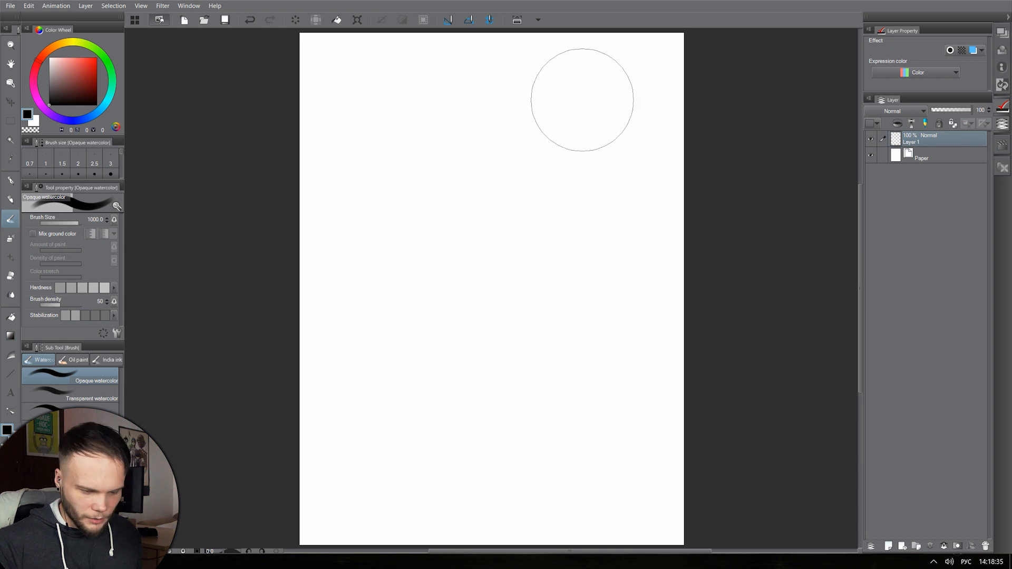
# - Paint black overlapping vertical strokes, zoom in to 100% and extend them with curved strokes
pyautogui.moveTo(583, 100)
pyautogui.mouseDown()
pyautogui.moveTo(606, 136)
pyautogui.moveTo(612, 309)
pyautogui.moveTo(536, 274)
pyautogui.mouseUp()
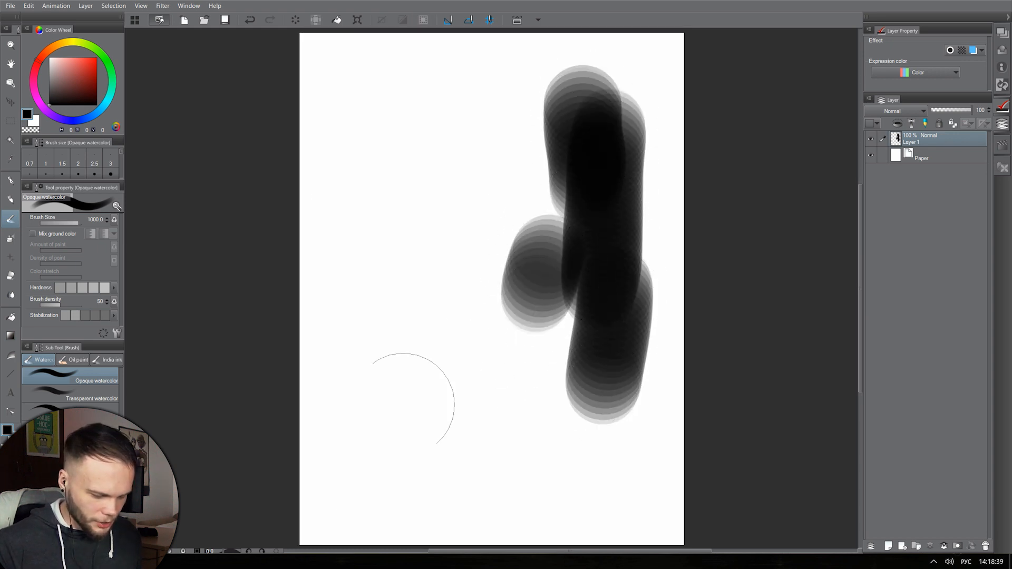
pyautogui.click(197, 552)
pyautogui.moveTo(572, 339); pyautogui.dragTo(355, 413)
pyautogui.moveTo(347, 340)
pyautogui.mouseDown()
pyautogui.moveTo(486, 170)
pyautogui.moveTo(646, 253)
pyautogui.mouseUp()
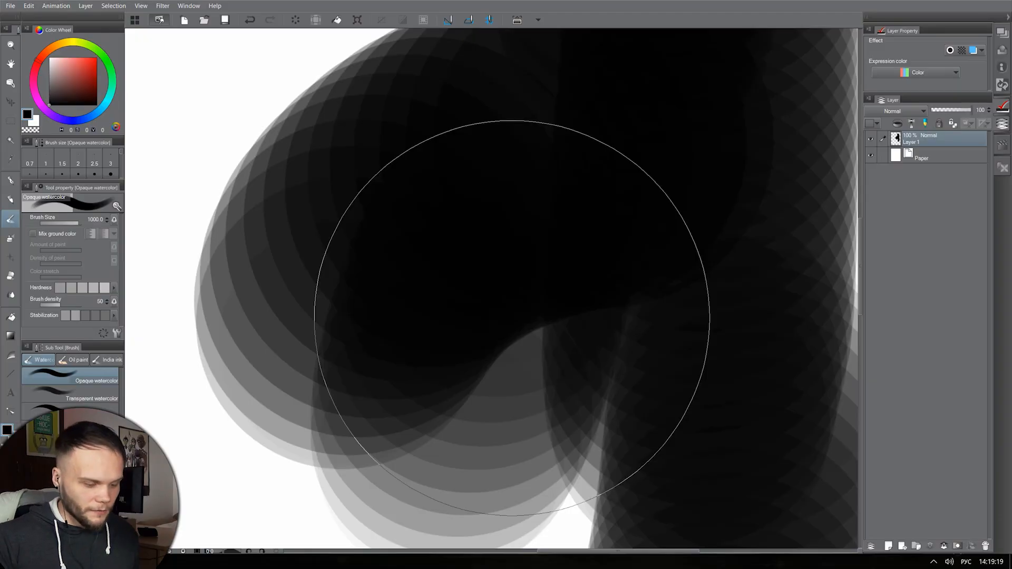
# - Paint more strokes beside the black shape at 100% zoom, undo them and fit the canvas with the Hand tool before reselecting the Brush
pyautogui.scroll(-8, 540, 310)
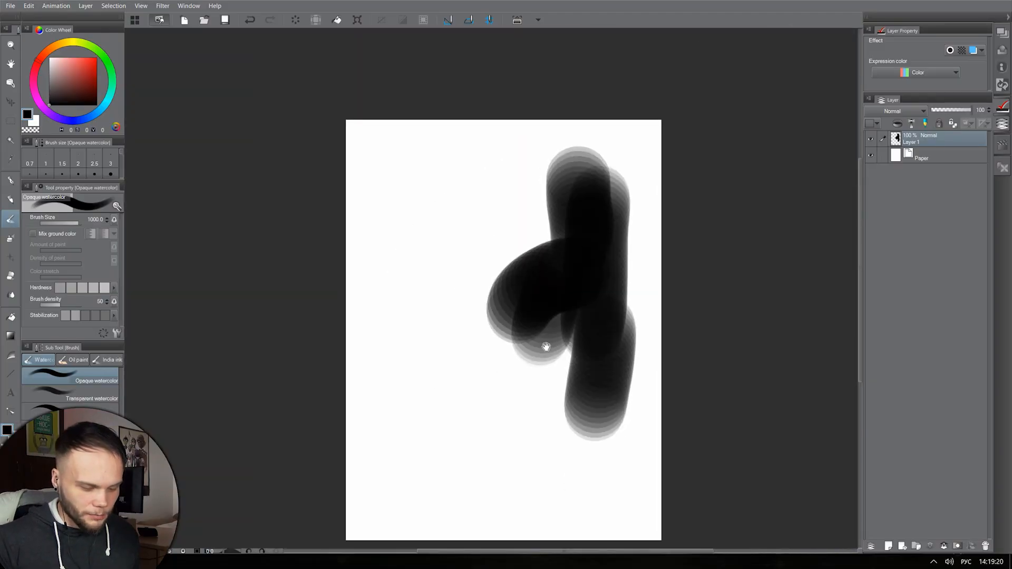
pyautogui.scroll(4, 558, 273)
pyautogui.scroll(-3, 569, 294)
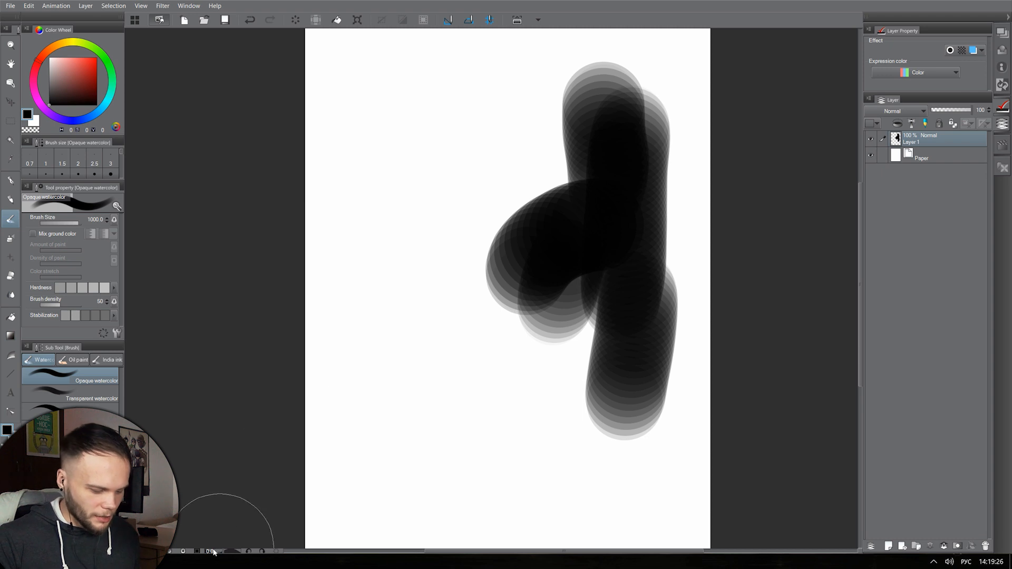
pyautogui.click(198, 551)
pyautogui.moveTo(548, 330); pyautogui.dragTo(484, 402)
pyautogui.moveTo(477, 191)
pyautogui.mouseDown()
pyautogui.moveTo(447, 220)
pyautogui.moveTo(399, 328)
pyautogui.moveTo(408, 220)
pyautogui.moveTo(322, 283)
pyautogui.moveTo(361, 398)
pyautogui.mouseUp()
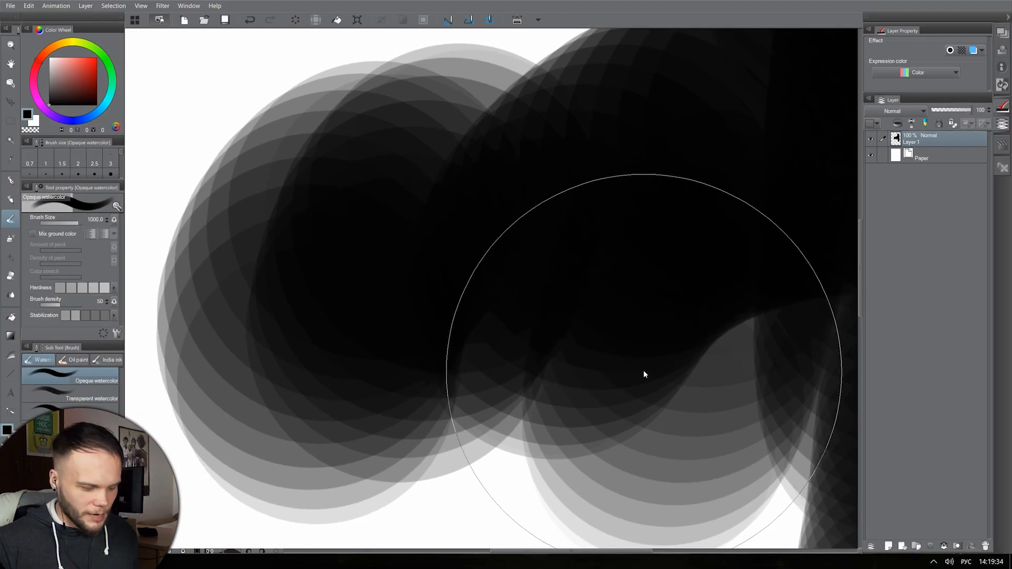
pyautogui.hotkey('ctrl', 'z')
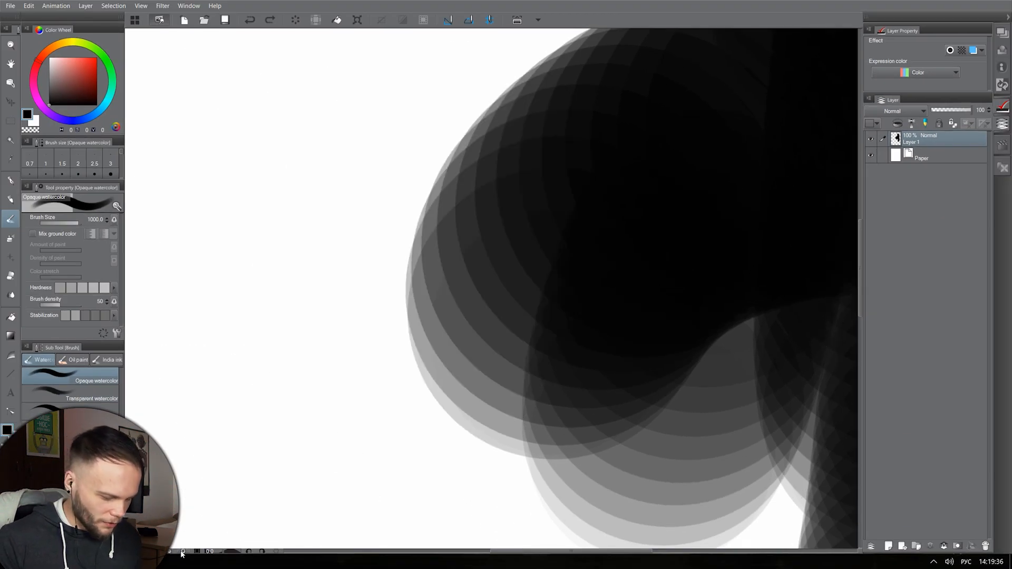
pyautogui.click(169, 552)
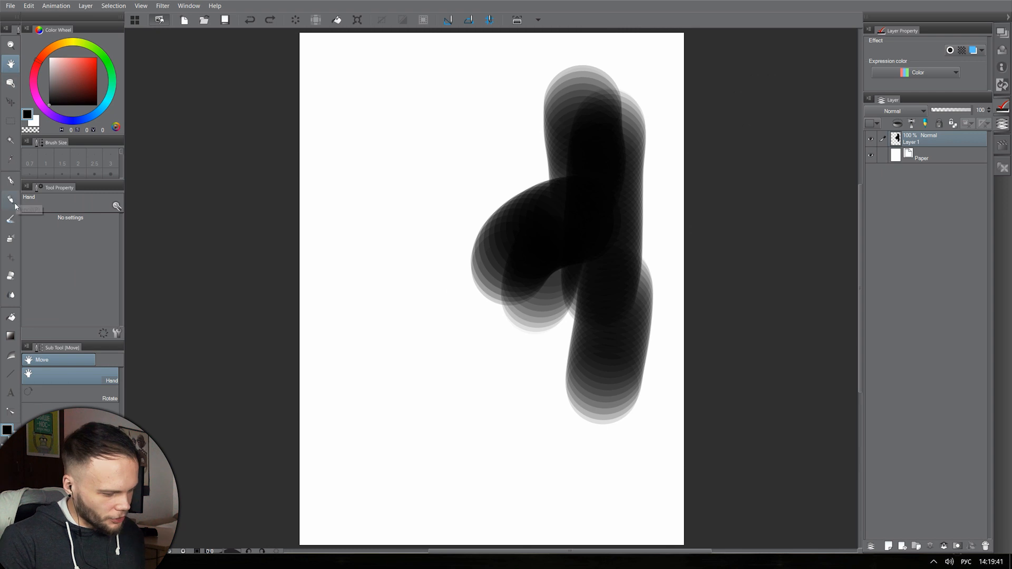
pyautogui.click(10, 219)
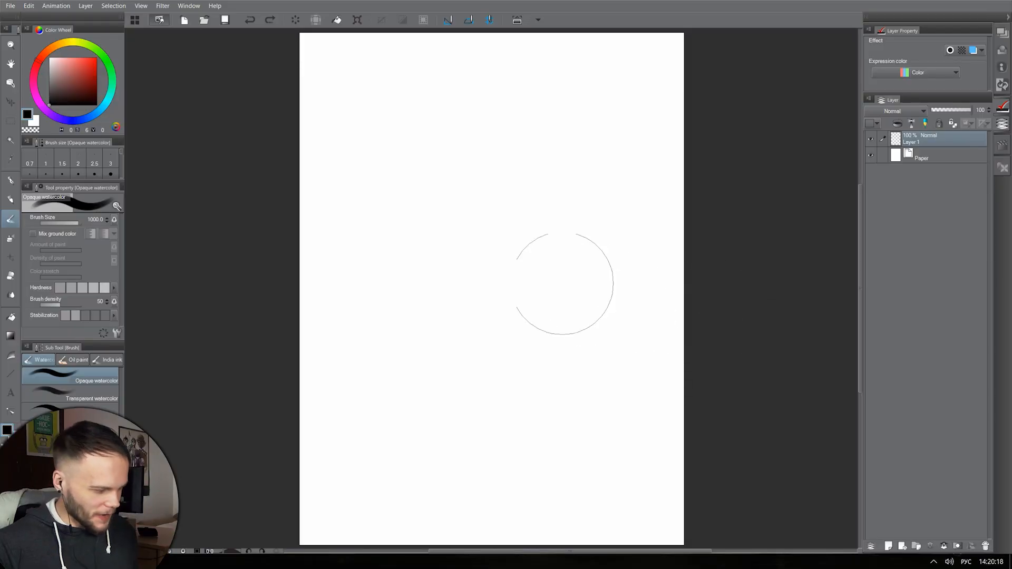
# - Paint a short black vertical stroke, select the whole canvas, and undo the selection and stroke
pyautogui.moveTo(507, 214); pyautogui.dragTo(487, 308)
pyautogui.hotkey('ctrl', 'a')
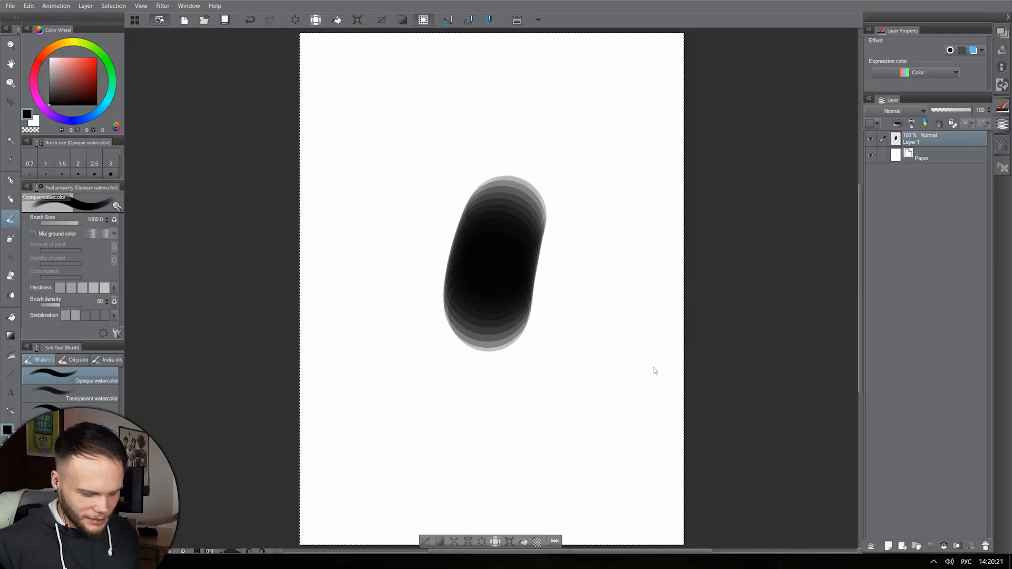
pyautogui.hotkey('ctrl', 'c')
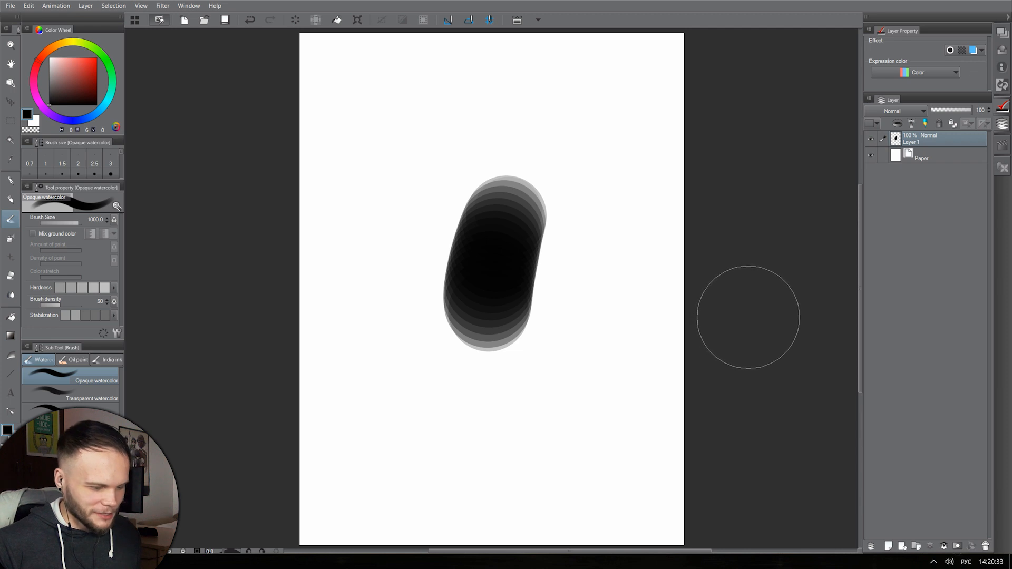
pyautogui.hotkey('ctrl', 'z')
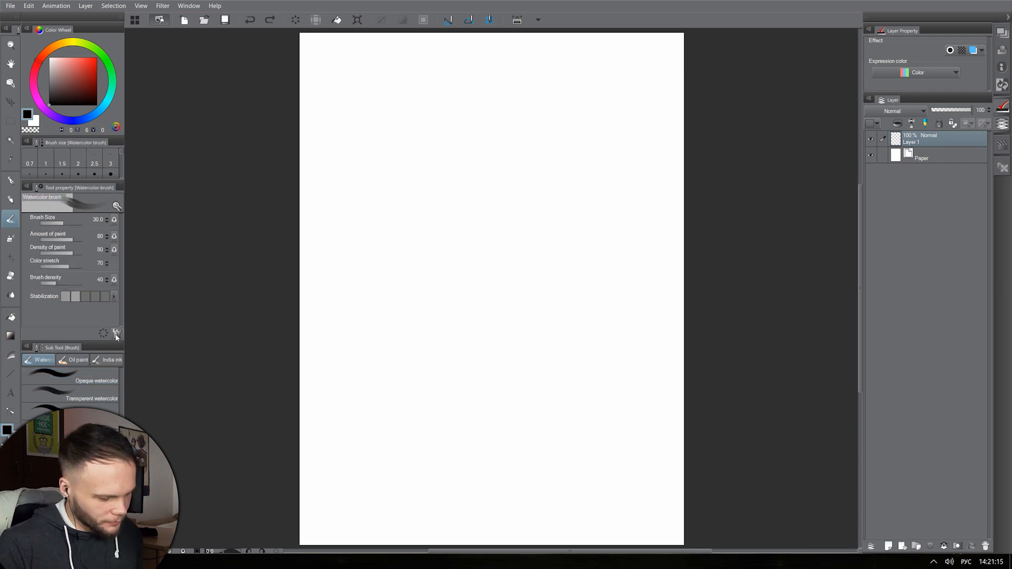
# - Open the Watercolor brush's detailed settings and place the window beside the canvas so that the drawing area is free
pyautogui.click(117, 334)
pyautogui.moveTo(577, 139); pyautogui.dragTo(871, 110)
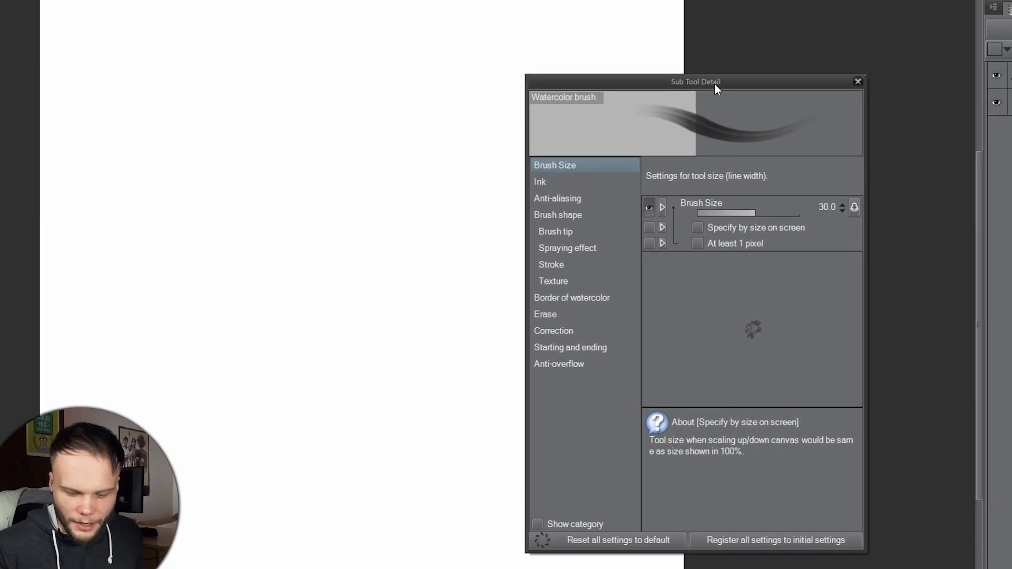
pyautogui.moveTo(745, 94); pyautogui.dragTo(879, 53)
pyautogui.moveTo(398, 332); pyautogui.dragTo(285, 343)
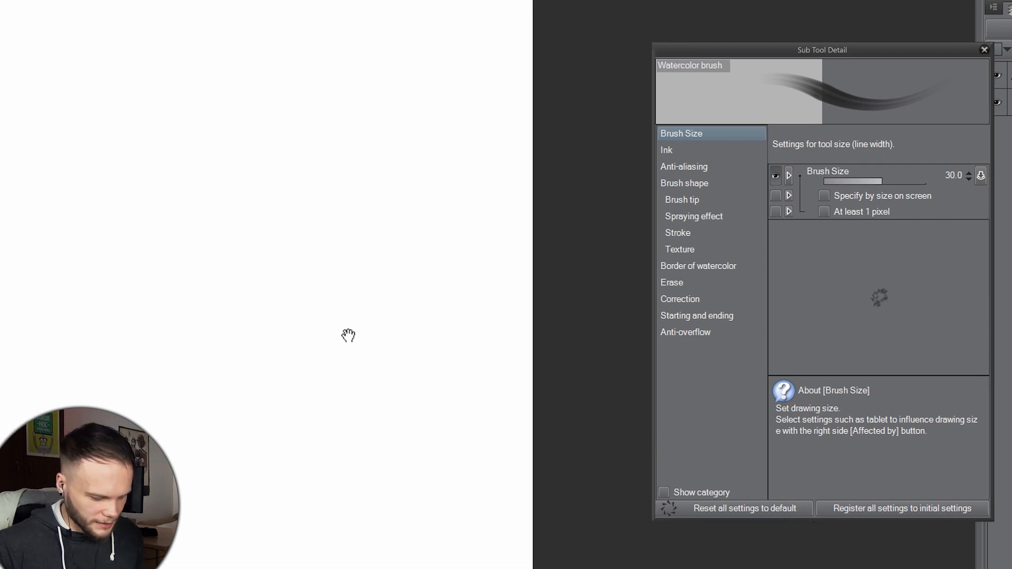
# - Increase the Watercolor brush's size and paint a dark test patch on the canvas
pyautogui.moveTo(881, 179)
pyautogui.mouseDown()
pyautogui.moveTo(922, 182)
pyautogui.moveTo(890, 184)
pyautogui.moveTo(913, 185)
pyautogui.mouseUp()
pyautogui.moveTo(359, 266)
pyautogui.mouseDown()
pyautogui.moveTo(491, 377)
pyautogui.moveTo(466, 460)
pyautogui.moveTo(460, 427)
pyautogui.moveTo(446, 493)
pyautogui.moveTo(434, 436)
pyautogui.moveTo(421, 535)
pyautogui.moveTo(402, 493)
pyautogui.moveTo(384, 508)
pyautogui.mouseUp()
# - Test the Watercolor brush with ink opacity 37 above the dark patch and open the Brush tip settings
pyautogui.click(685, 151)
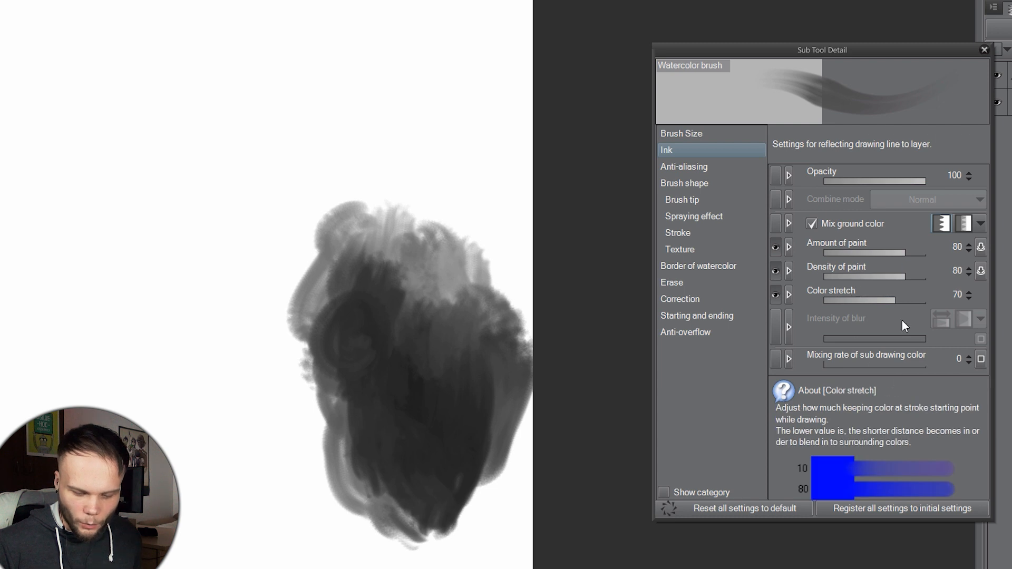
pyautogui.moveTo(842, 181); pyautogui.dragTo(859, 184)
pyautogui.moveTo(189, 243)
pyautogui.mouseDown()
pyautogui.moveTo(287, 165)
pyautogui.moveTo(371, 127)
pyautogui.moveTo(306, 223)
pyautogui.moveTo(294, 293)
pyautogui.mouseUp()
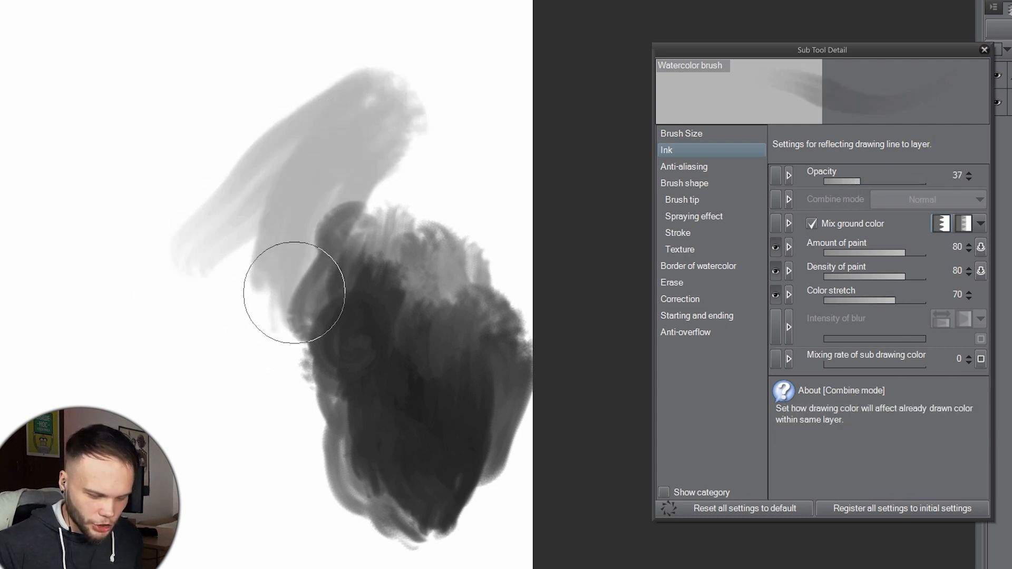
pyautogui.hotkey('ctrl', 'z')
pyautogui.moveTo(205, 232)
pyautogui.mouseDown()
pyautogui.moveTo(366, 93)
pyautogui.moveTo(384, 113)
pyautogui.moveTo(456, 75)
pyautogui.moveTo(462, 174)
pyautogui.mouseUp()
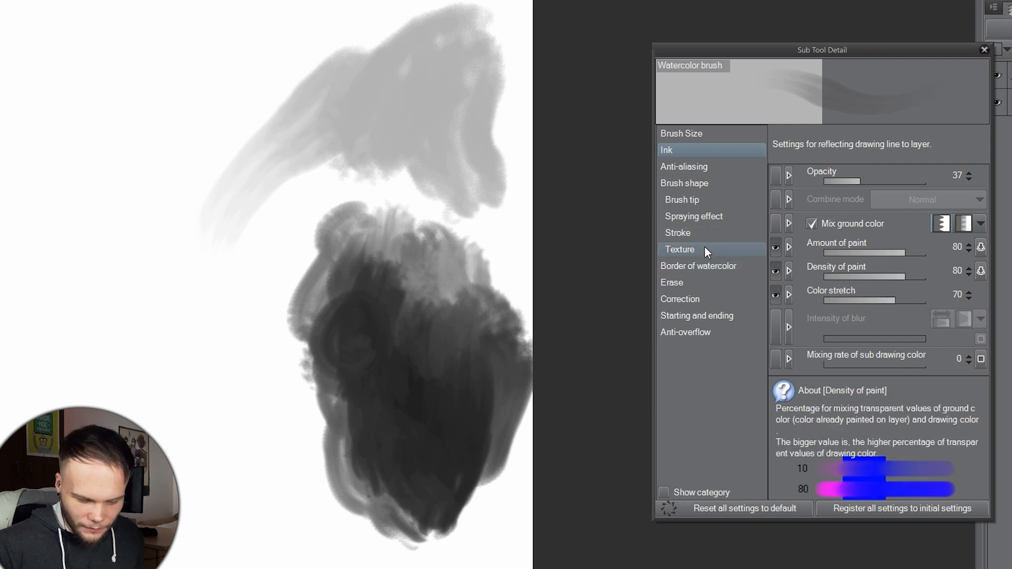
pyautogui.click(728, 202)
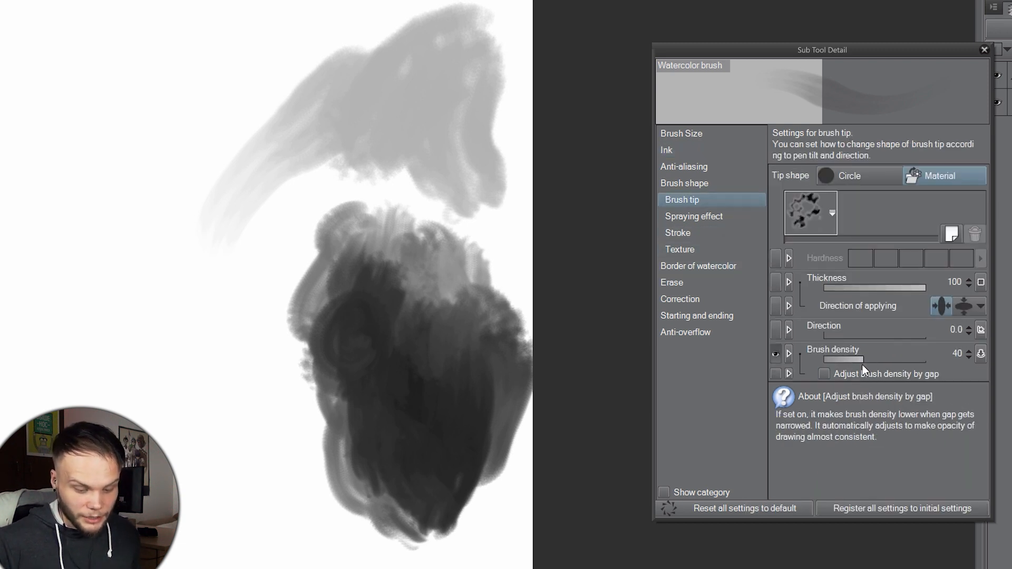
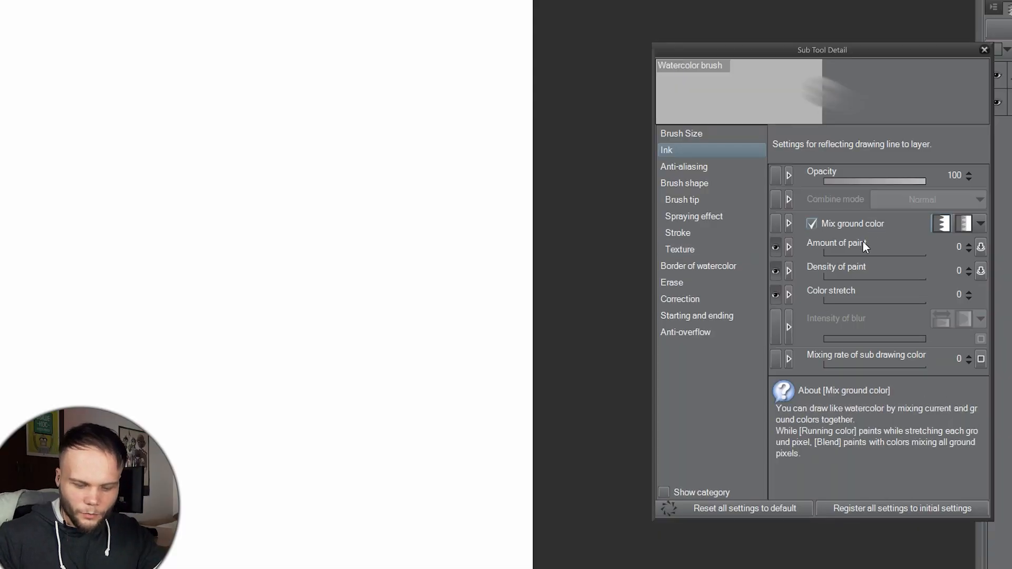
# - Show the Watercolor brush's anti-aliasing settings and paint a long vertical test stroke with anti-aliasing off
pyautogui.click(685, 167)
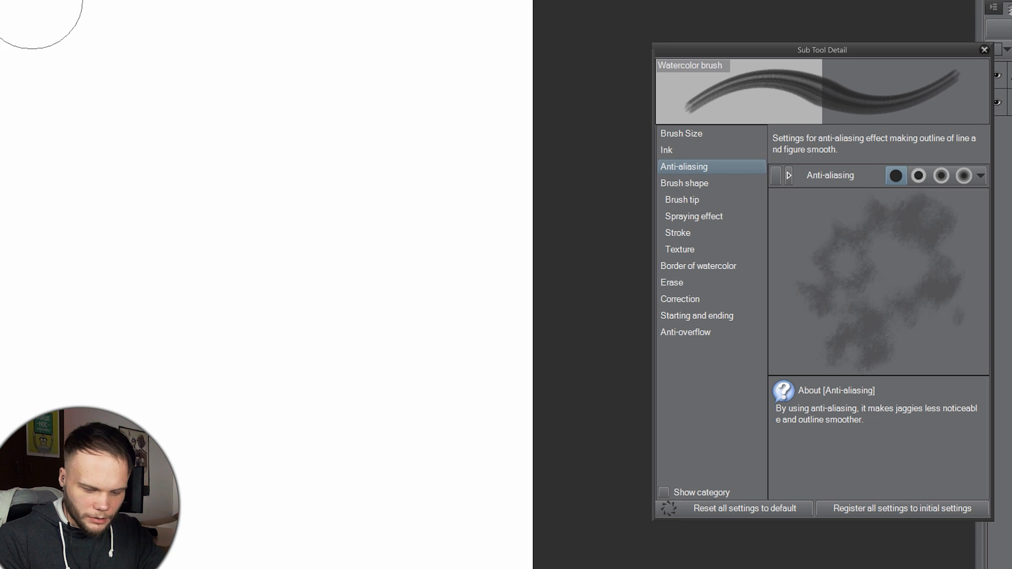
pyautogui.moveTo(54, 0)
pyautogui.mouseDown()
pyautogui.moveTo(84, 161)
pyautogui.moveTo(66, 404)
pyautogui.mouseUp()
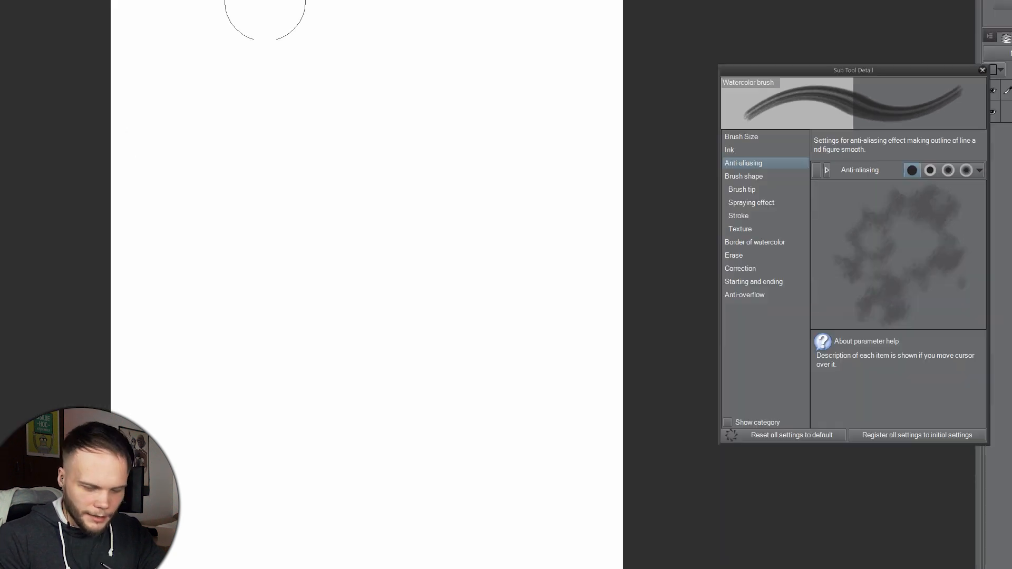
pyautogui.moveTo(267, 18)
pyautogui.mouseDown()
pyautogui.moveTo(234, 198)
pyautogui.moveTo(227, 537)
pyautogui.mouseUp()
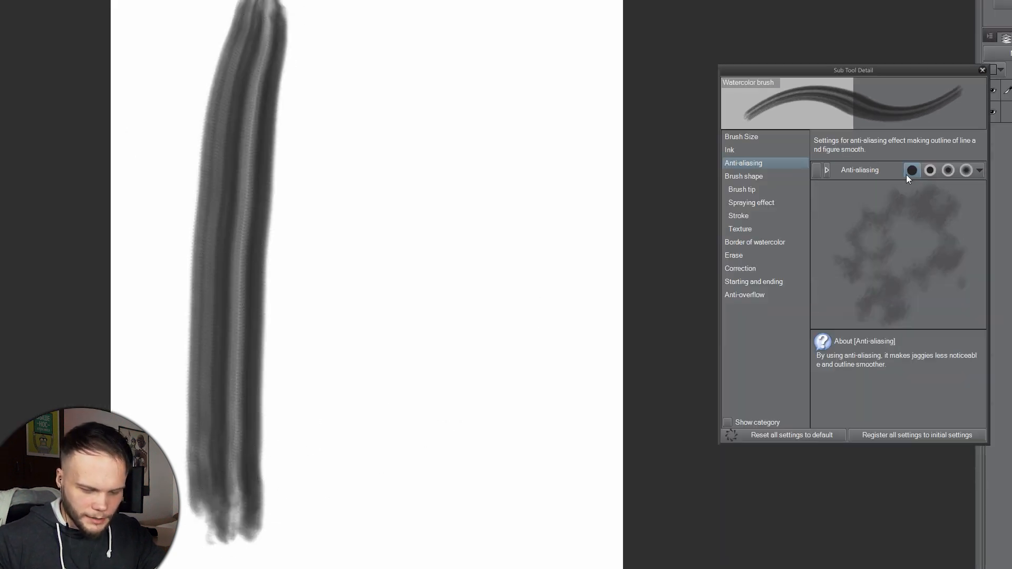
# - Test the strongest anti-aliasing with long vertical strokes and undo the test strokes
pyautogui.click(967, 171)
pyautogui.moveTo(406, 1)
pyautogui.mouseDown()
pyautogui.moveTo(418, 84)
pyautogui.moveTo(416, 509)
pyautogui.mouseUp()
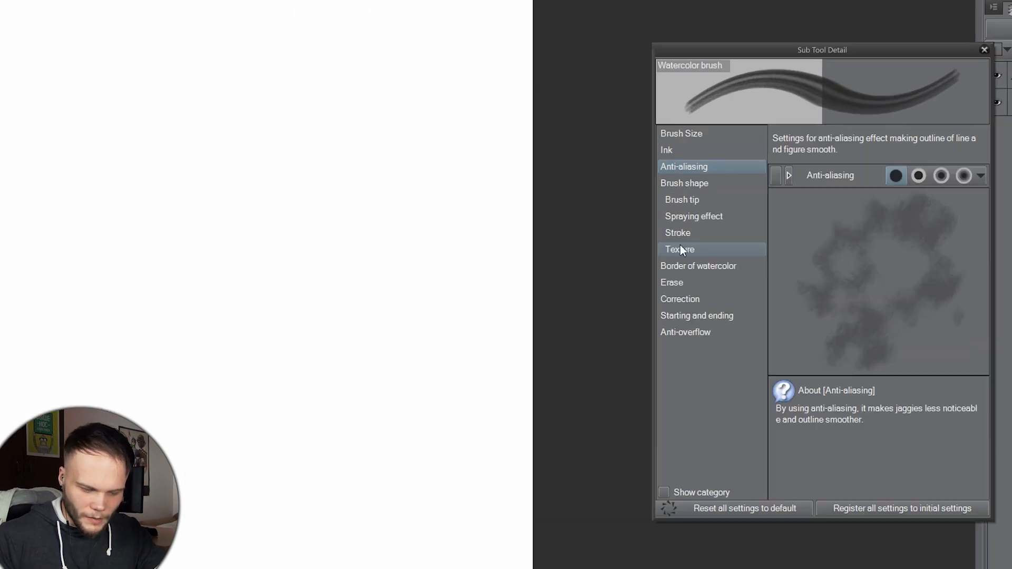
pyautogui.moveTo(391, 79)
pyautogui.mouseDown()
pyautogui.moveTo(353, 135)
pyautogui.moveTo(395, 194)
pyautogui.moveTo(411, 187)
pyautogui.moveTo(415, 214)
pyautogui.moveTo(458, 140)
pyautogui.moveTo(421, 311)
pyautogui.moveTo(459, 261)
pyautogui.moveTo(433, 420)
pyautogui.mouseUp()
pyautogui.hotkey('ctrl', 'z')
pyautogui.hotkey('ctrl', 'z')
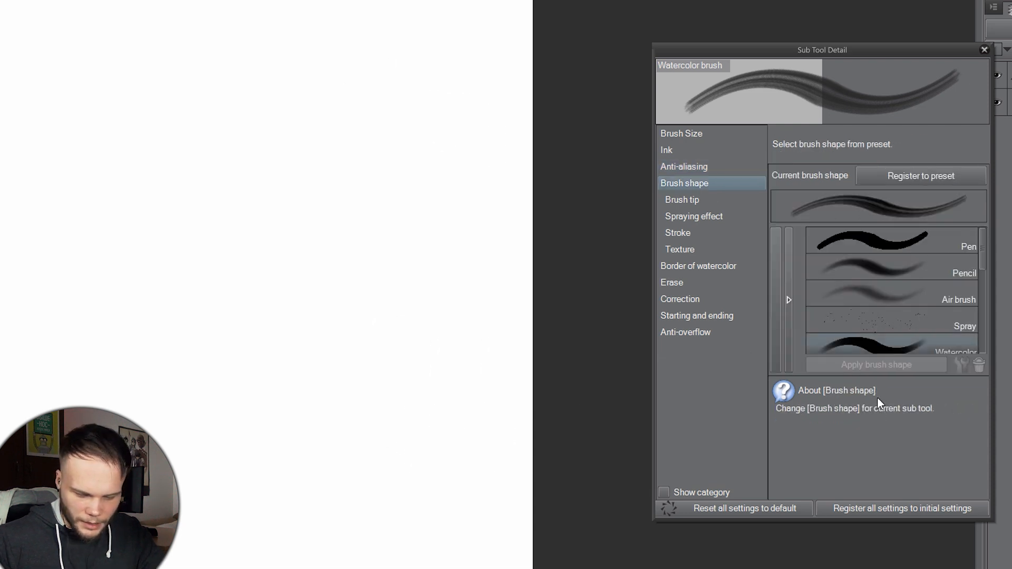
# - Open the Watercolor brush's tip settings and lower the tip's thickness
pyautogui.click(701, 203)
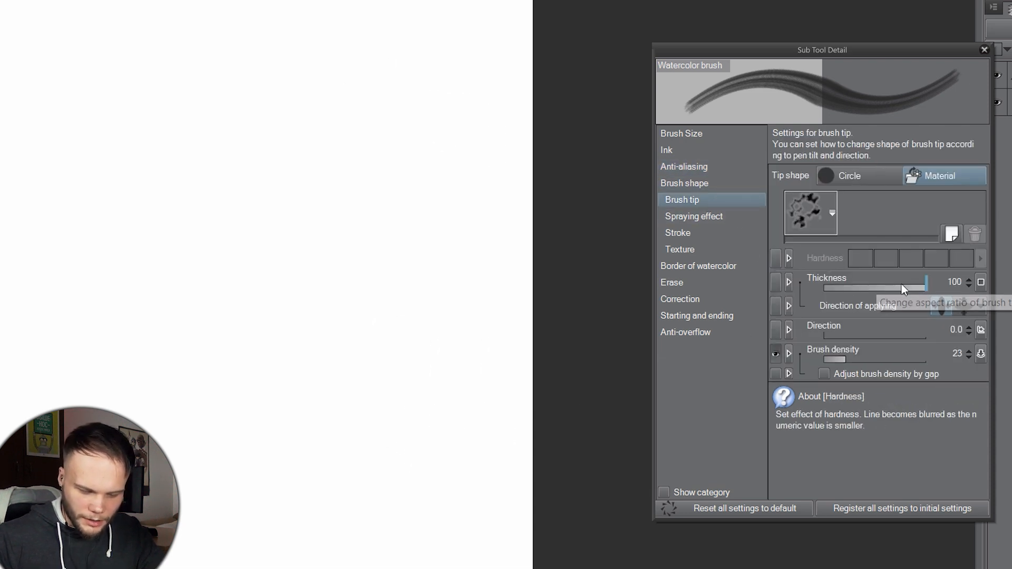
pyautogui.click(878, 288)
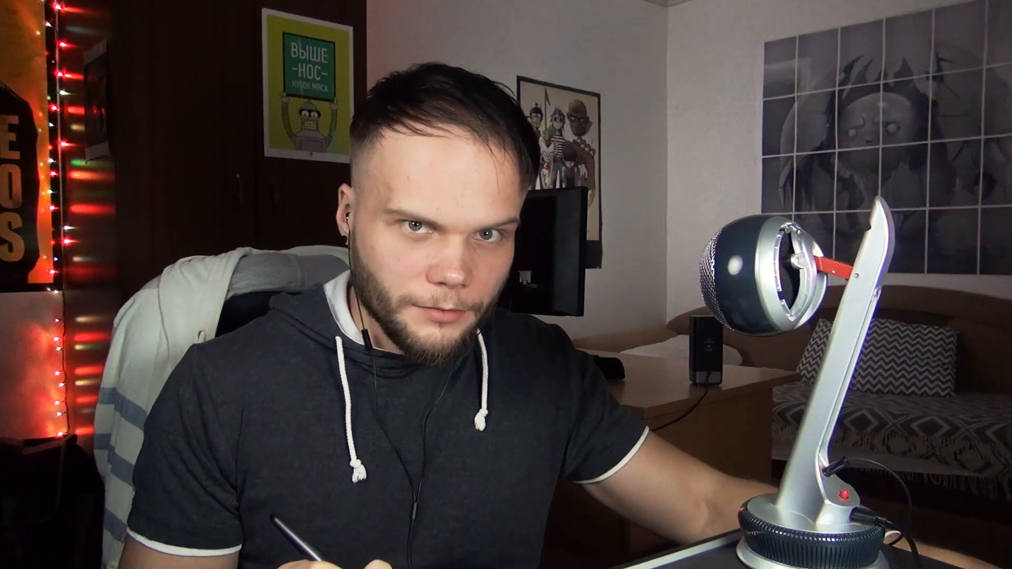
# - Test the flattened watercolor brush tip with short curved strokes across the upper part of the canvas, undoing the unwanted ones
pyautogui.click(853, 316)
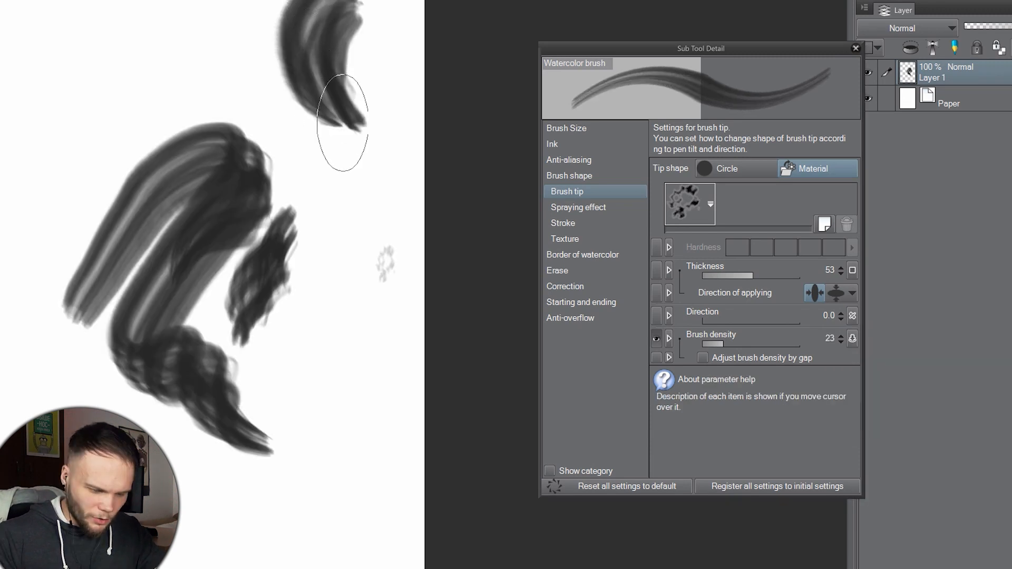
pyautogui.moveTo(335, 127)
pyautogui.mouseDown()
pyautogui.moveTo(373, 103)
pyautogui.moveTo(348, 280)
pyautogui.mouseUp()
pyautogui.moveTo(100, 41); pyautogui.dragTo(66, 154)
pyautogui.hotkey('ctrl', 'z')
pyautogui.click(852, 319)
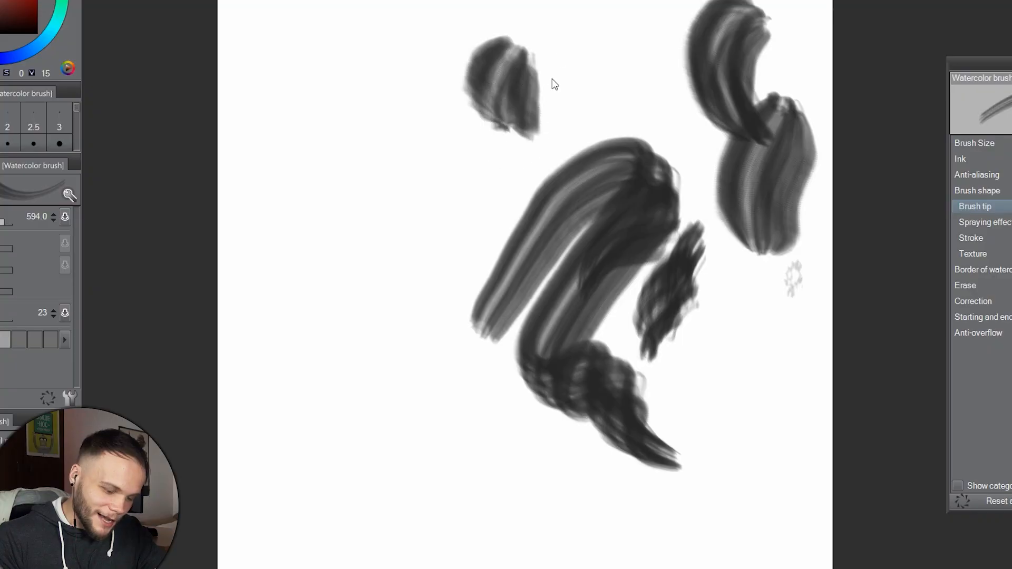
pyautogui.hotkey('ctrl', 'z')
pyautogui.moveTo(495, 6)
pyautogui.mouseDown()
pyautogui.moveTo(480, 33)
pyautogui.moveTo(465, 91)
pyautogui.moveTo(488, 187)
pyautogui.mouseUp()
pyautogui.moveTo(567, 3); pyautogui.dragTo(570, 65)
pyautogui.moveTo(655, 14); pyautogui.dragTo(629, 87)
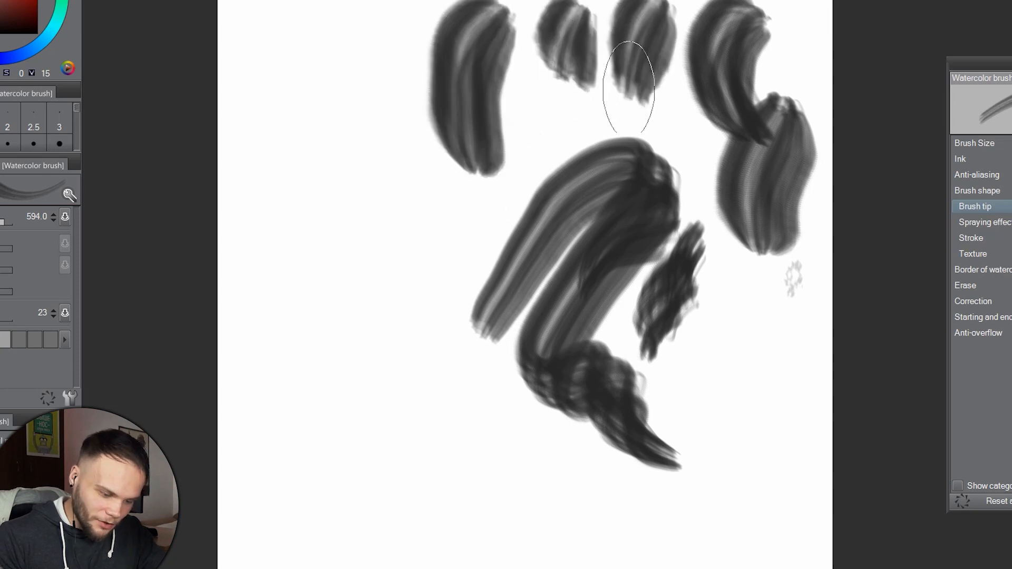
# - Paint more short test strokes with the flattened tip down the left side and in the lower right area of the canvas
pyautogui.moveTo(383, 243); pyautogui.dragTo(362, 280)
pyautogui.moveTo(423, 341)
pyautogui.mouseDown()
pyautogui.moveTo(432, 425)
pyautogui.moveTo(457, 478)
pyautogui.mouseUp()
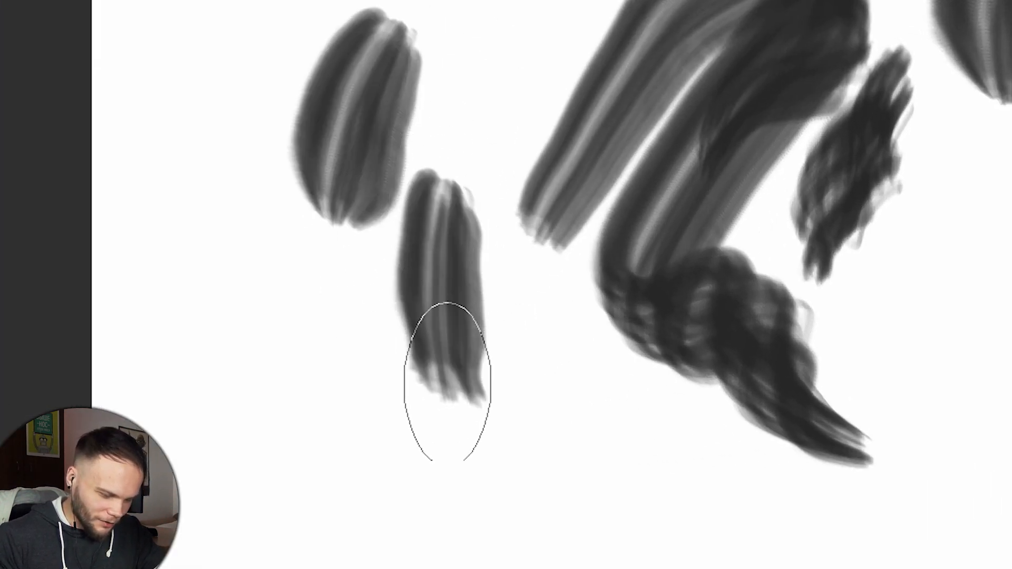
pyautogui.moveTo(487, 363)
pyautogui.mouseDown()
pyautogui.moveTo(464, 464)
pyautogui.moveTo(432, 519)
pyautogui.mouseUp()
pyautogui.moveTo(659, 401)
pyautogui.mouseDown()
pyautogui.moveTo(680, 372)
pyautogui.moveTo(749, 337)
pyautogui.mouseUp()
pyautogui.moveTo(696, 232); pyautogui.dragTo(704, 316)
pyautogui.moveTo(727, 189); pyautogui.dragTo(741, 247)
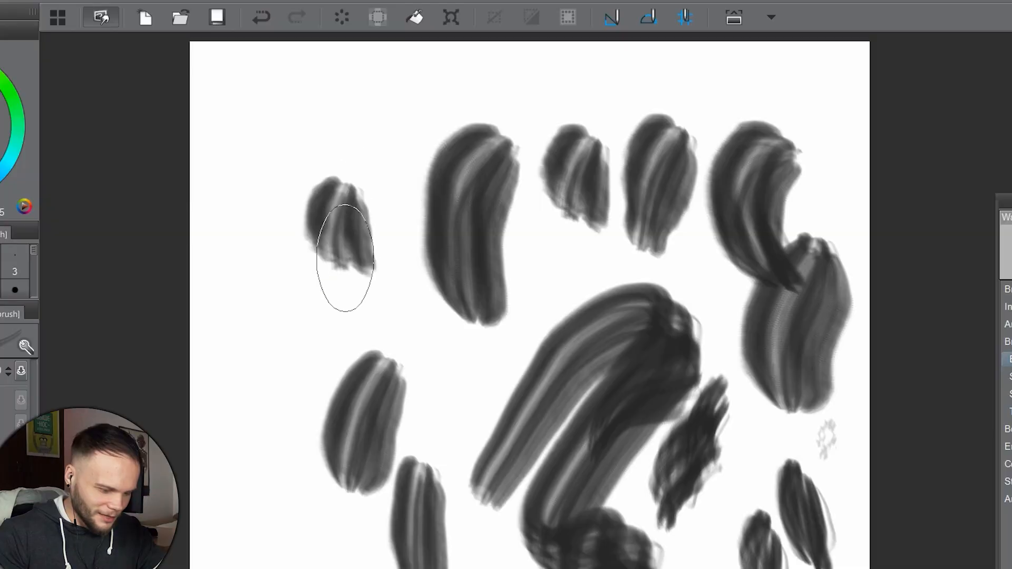
pyautogui.moveTo(344, 269)
pyautogui.mouseDown()
pyautogui.moveTo(384, 176)
pyautogui.moveTo(399, 196)
pyautogui.moveTo(440, 133)
pyautogui.moveTo(448, 91)
pyautogui.moveTo(495, 109)
pyautogui.moveTo(474, 120)
pyautogui.moveTo(583, 230)
pyautogui.mouseUp()
pyautogui.moveTo(527, 90)
pyautogui.mouseDown()
pyautogui.moveTo(519, 237)
pyautogui.moveTo(565, 199)
pyautogui.moveTo(570, 290)
pyautogui.moveTo(643, 333)
pyautogui.moveTo(655, 311)
pyautogui.mouseUp()
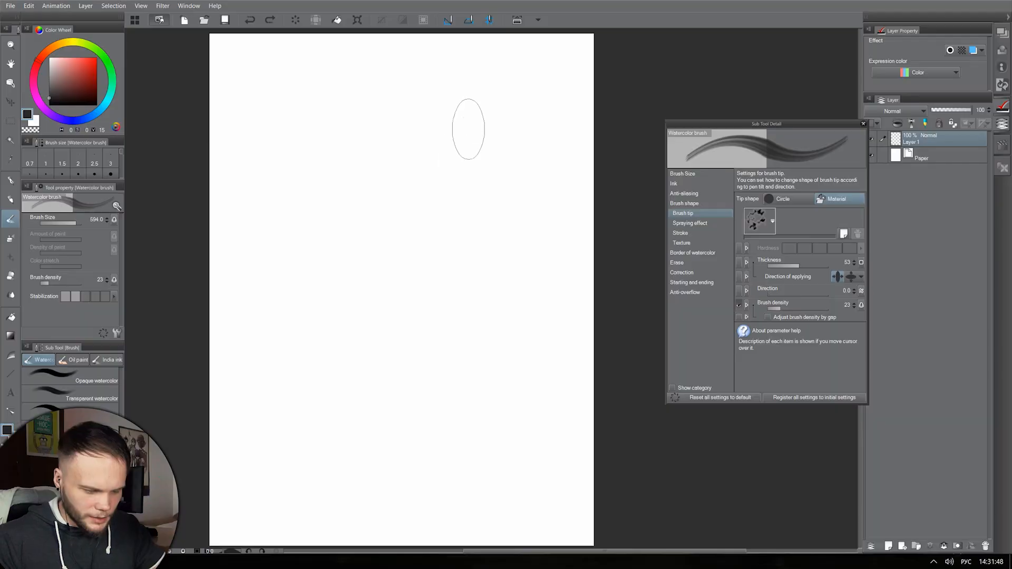
# - Fill the blank canvas with descending rows of overlapping short strokes at brush density 23
pyautogui.moveTo(468, 129)
pyautogui.mouseDown()
pyautogui.moveTo(484, 187)
pyautogui.moveTo(549, 271)
pyautogui.mouseUp()
pyautogui.moveTo(460, 265)
pyautogui.mouseDown()
pyautogui.moveTo(514, 321)
pyautogui.moveTo(530, 377)
pyautogui.mouseUp()
pyautogui.moveTo(535, 87)
pyautogui.mouseDown()
pyautogui.moveTo(566, 99)
pyautogui.moveTo(573, 311)
pyautogui.mouseUp()
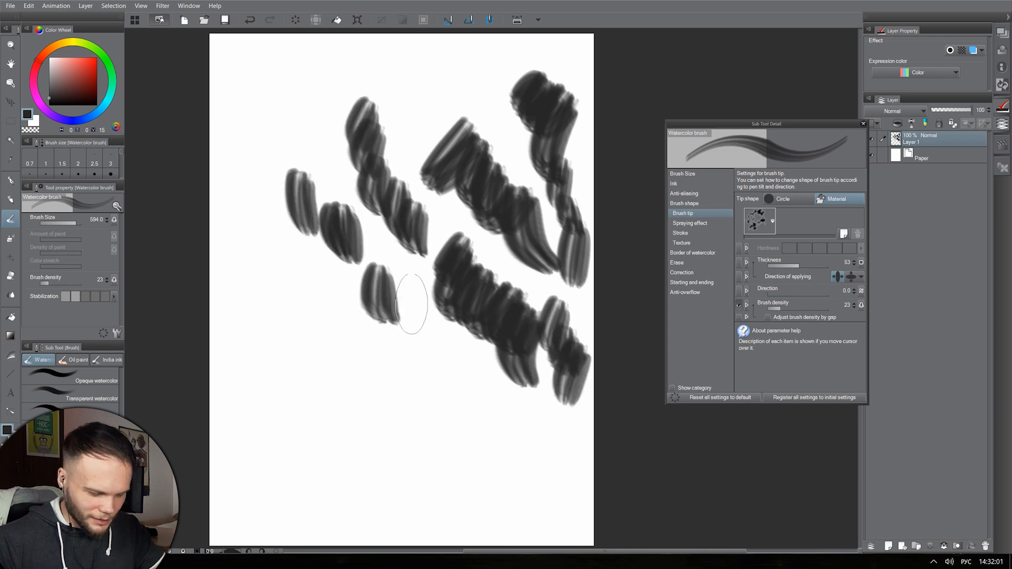
pyautogui.moveTo(407, 295)
pyautogui.mouseDown()
pyautogui.moveTo(414, 336)
pyautogui.moveTo(434, 355)
pyautogui.moveTo(446, 345)
pyautogui.moveTo(451, 380)
pyautogui.mouseUp()
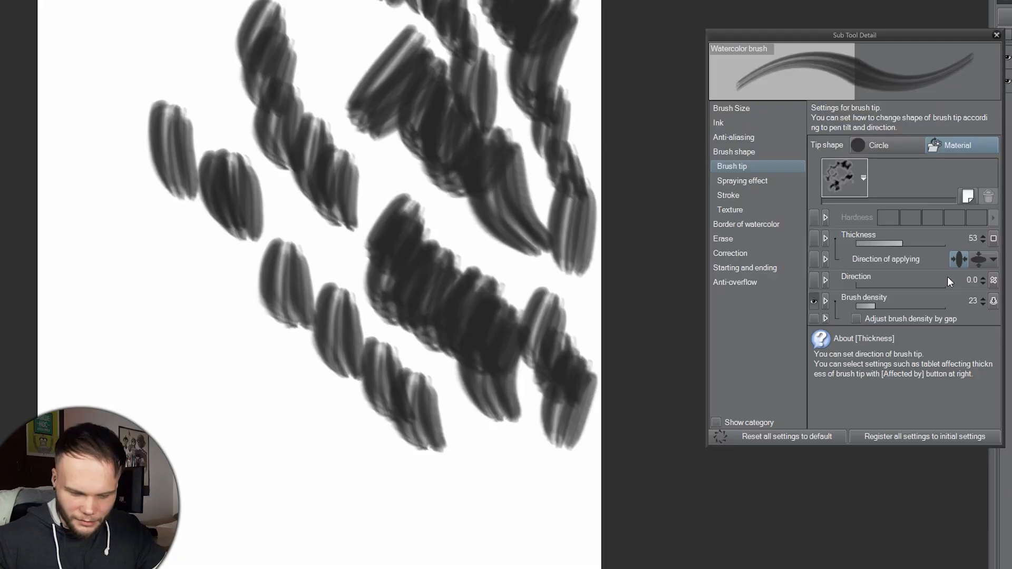
# - Set the brush density to 100 and try it with test strokes
pyautogui.click(972, 300)
pyautogui.write('100')
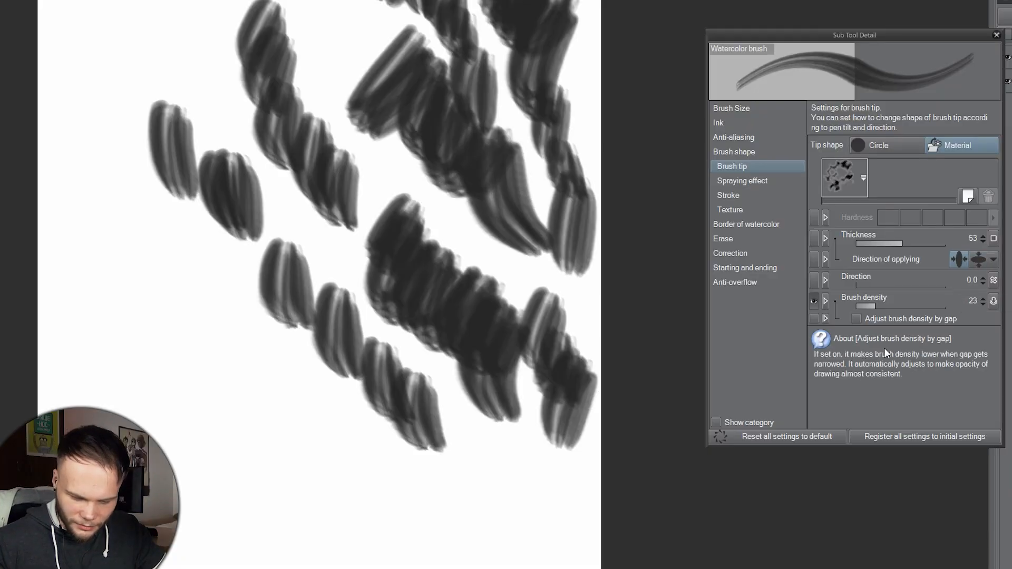
pyautogui.press('Return')
pyautogui.moveTo(158, 298)
pyautogui.mouseDown()
pyautogui.moveTo(158, 365)
pyautogui.moveTo(210, 311)
pyautogui.moveTo(249, 410)
pyautogui.moveTo(273, 526)
pyautogui.moveTo(447, 520)
pyautogui.moveTo(543, 479)
pyautogui.moveTo(531, 503)
pyautogui.moveTo(566, 483)
pyautogui.mouseUp()
# - Turn on Adjust brush density by gap and test it with broad diagonal strokes on a cleared layer
pyautogui.click(862, 320)
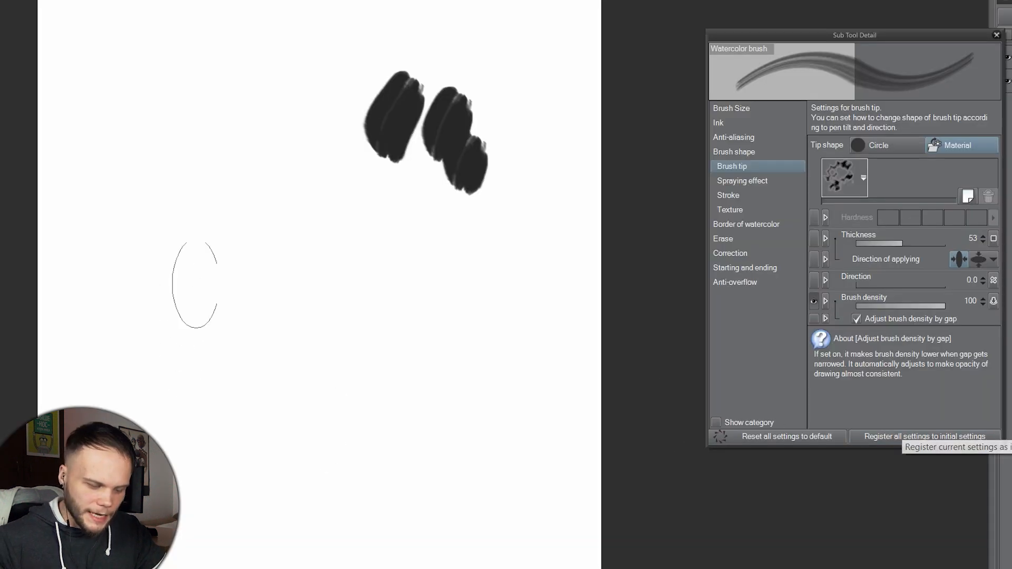
pyautogui.moveTo(195, 285)
pyautogui.mouseDown()
pyautogui.moveTo(334, 199)
pyautogui.moveTo(307, 249)
pyautogui.moveTo(283, 483)
pyautogui.mouseUp()
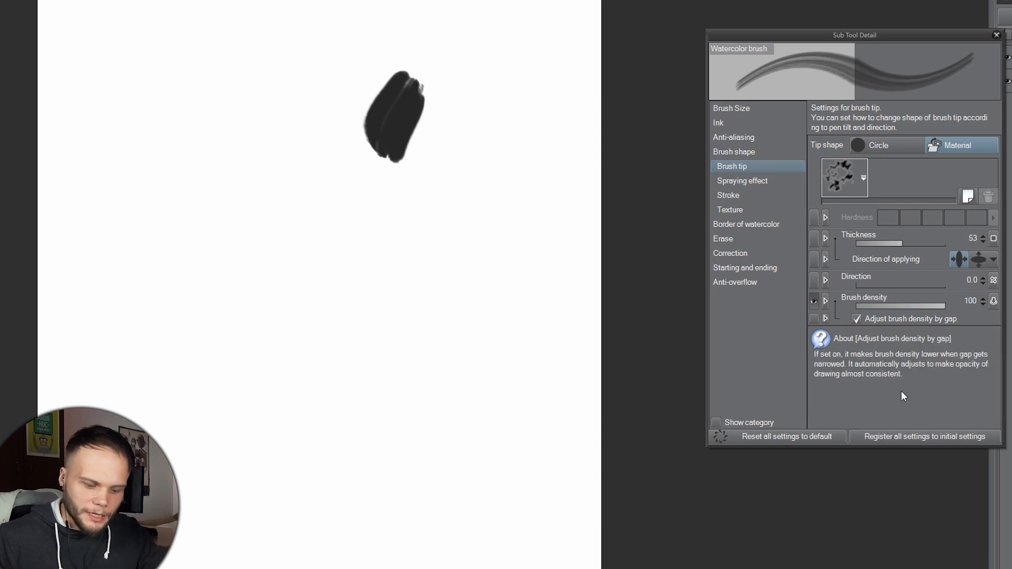
pyautogui.hotkey('ctrl', 'a')
pyautogui.press('Delete')
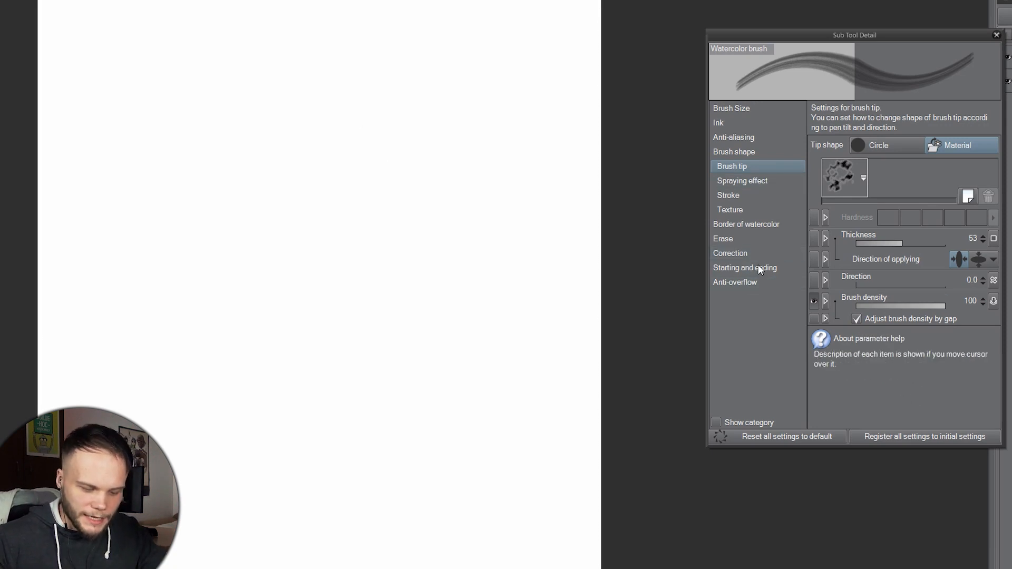
pyautogui.moveTo(422, 122); pyautogui.dragTo(343, 443)
pyautogui.moveTo(406, 378)
pyautogui.mouseDown()
pyautogui.moveTo(443, 306)
pyautogui.moveTo(559, 185)
pyautogui.mouseUp()
pyautogui.moveTo(400, 459)
pyautogui.mouseDown()
pyautogui.moveTo(422, 418)
pyautogui.moveTo(564, 306)
pyautogui.moveTo(401, 532)
pyautogui.mouseUp()
pyautogui.moveTo(551, 446)
pyautogui.mouseDown()
pyautogui.moveTo(533, 469)
pyautogui.moveTo(369, 564)
pyautogui.mouseUp()
pyautogui.moveTo(316, 312); pyautogui.dragTo(198, 543)
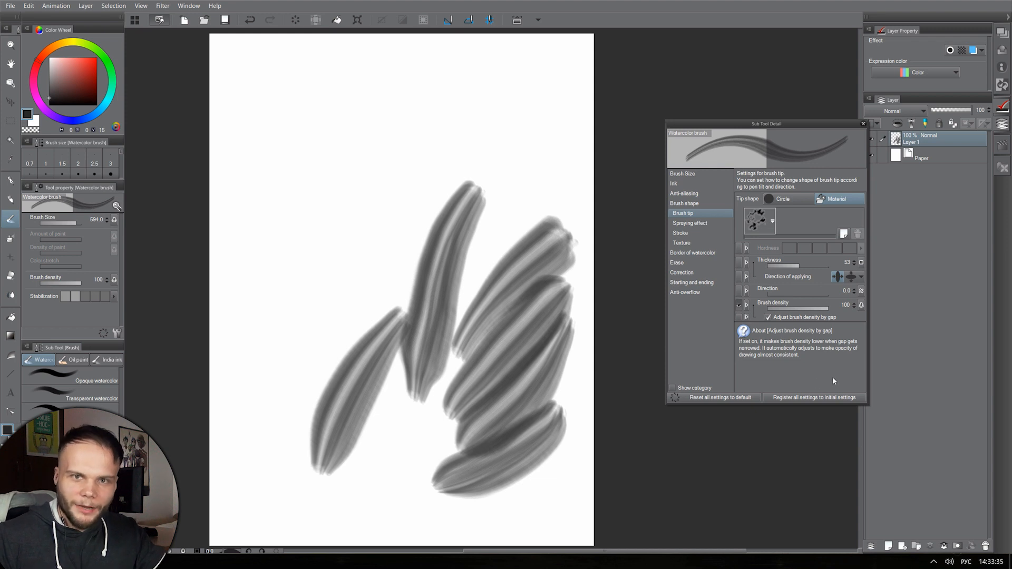
# - Turn off Adjust brush density by gap and test connected straight lines and solid scribbles, clearing the layer
pyautogui.click(768, 318)
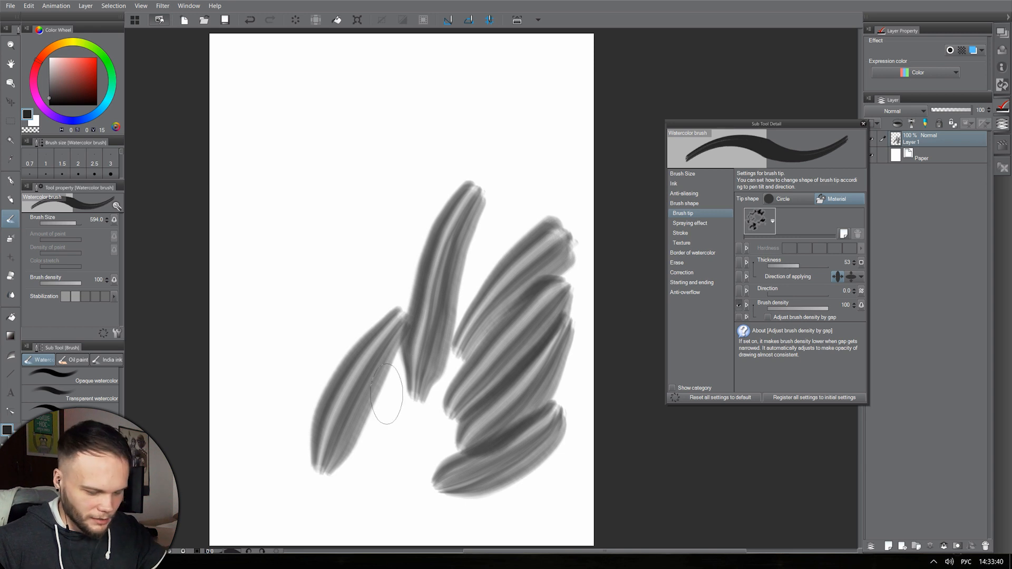
pyautogui.press('Delete')
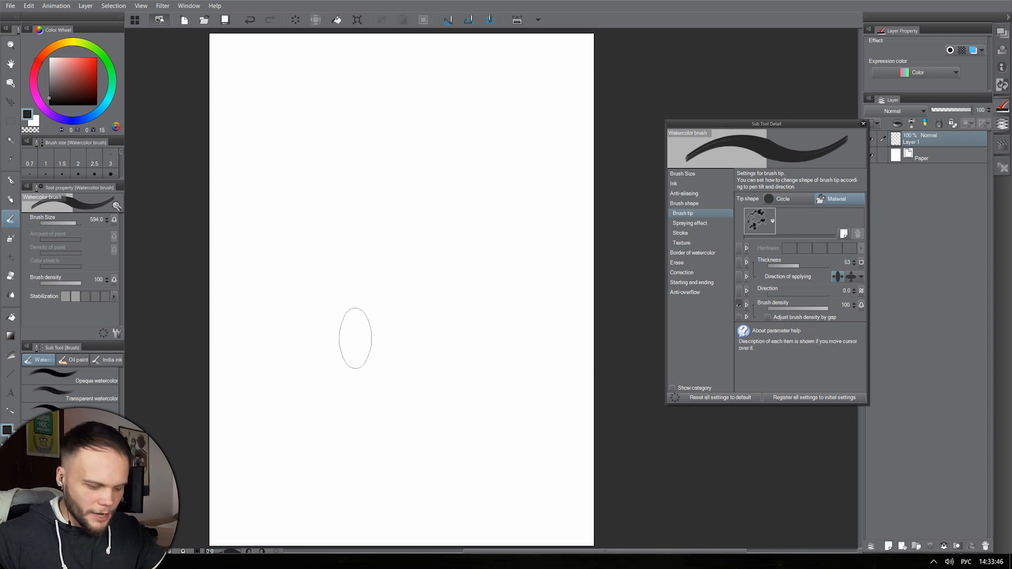
pyautogui.moveTo(320, 470); pyautogui.dragTo(278, 390)
pyautogui.moveTo(383, 252)
pyautogui.mouseDown()
pyautogui.moveTo(497, 337)
pyautogui.moveTo(527, 459)
pyautogui.moveTo(540, 140)
pyautogui.moveTo(528, 169)
pyautogui.mouseUp()
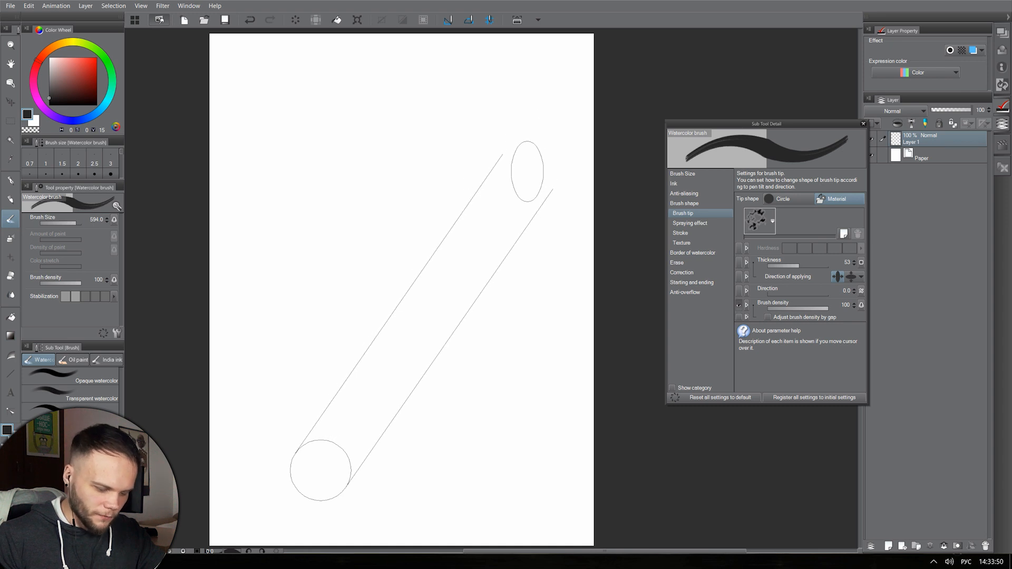
pyautogui.moveTo(528, 169)
pyautogui.mouseDown()
pyautogui.moveTo(549, 107)
pyautogui.moveTo(339, 224)
pyautogui.moveTo(287, 240)
pyautogui.mouseUp()
pyautogui.moveTo(287, 240); pyautogui.dragTo(491, 438)
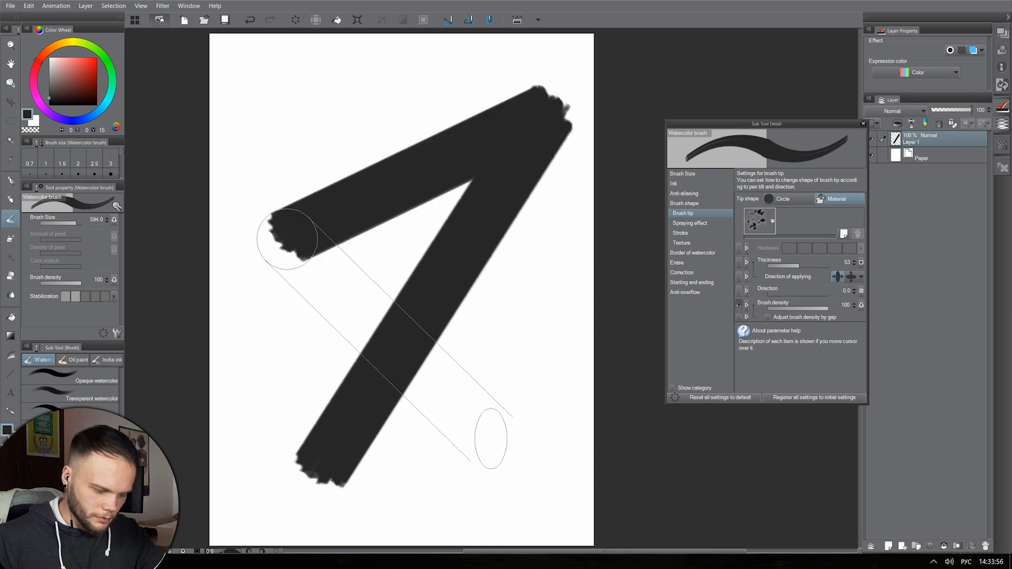
pyautogui.keyDown('shift'); pyautogui.click(481, 462); pyautogui.keyUp('shift')
pyautogui.keyDown('shift'); pyautogui.click(557, 310); pyautogui.keyUp('shift')
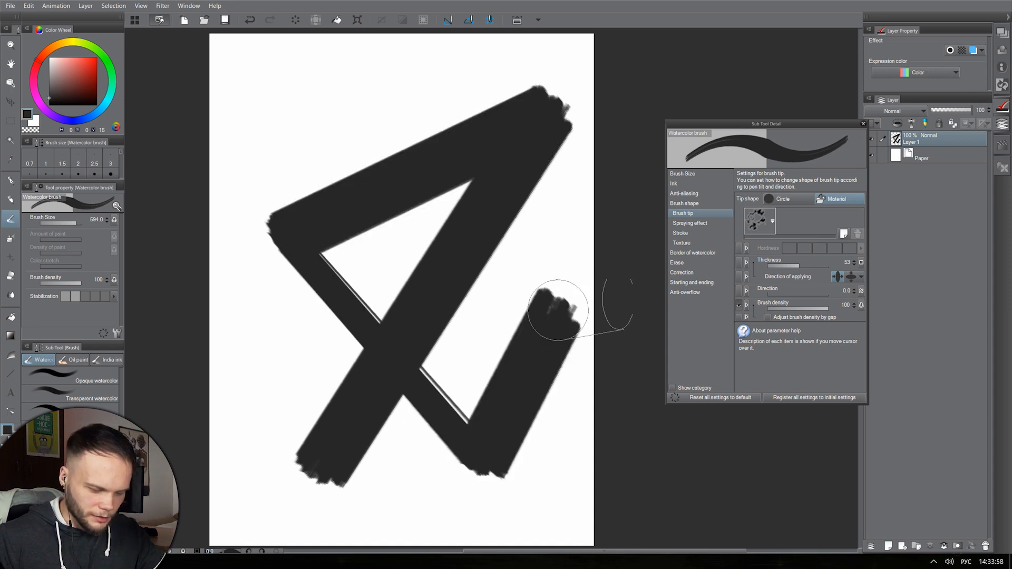
pyautogui.keyDown('shift'); pyautogui.click(325, 107); pyautogui.keyUp('shift')
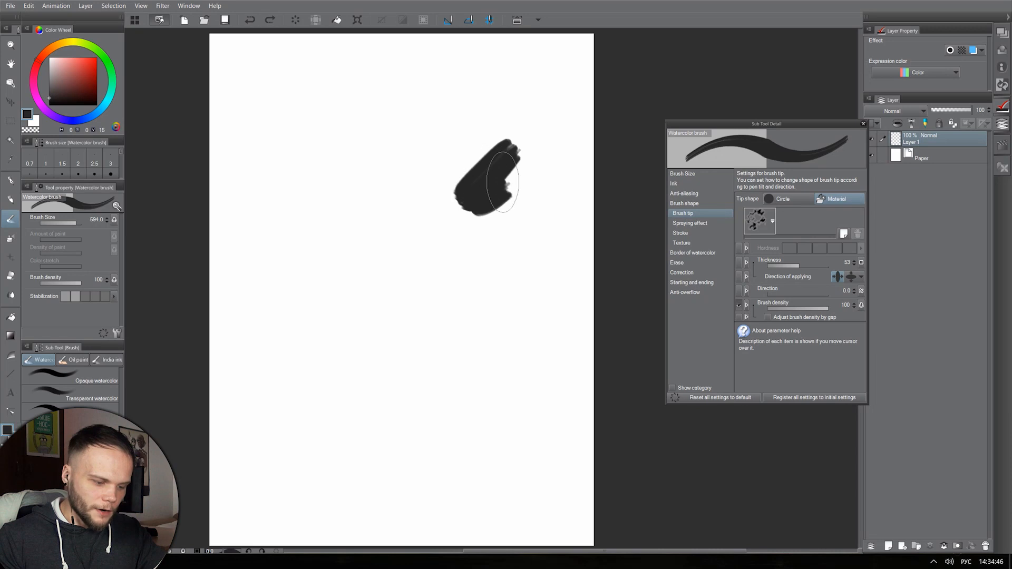
pyautogui.moveTo(527, 236); pyautogui.dragTo(522, 388)
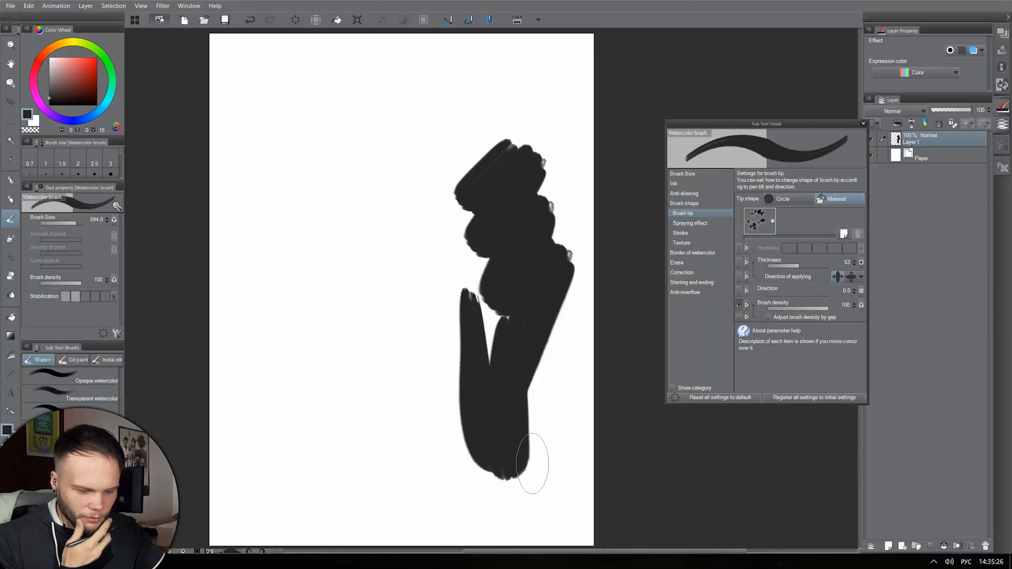
pyautogui.press('Delete')
# - Turn on the brush's spraying effect and test it with the particle size raised to about 82
pyautogui.click(690, 223)
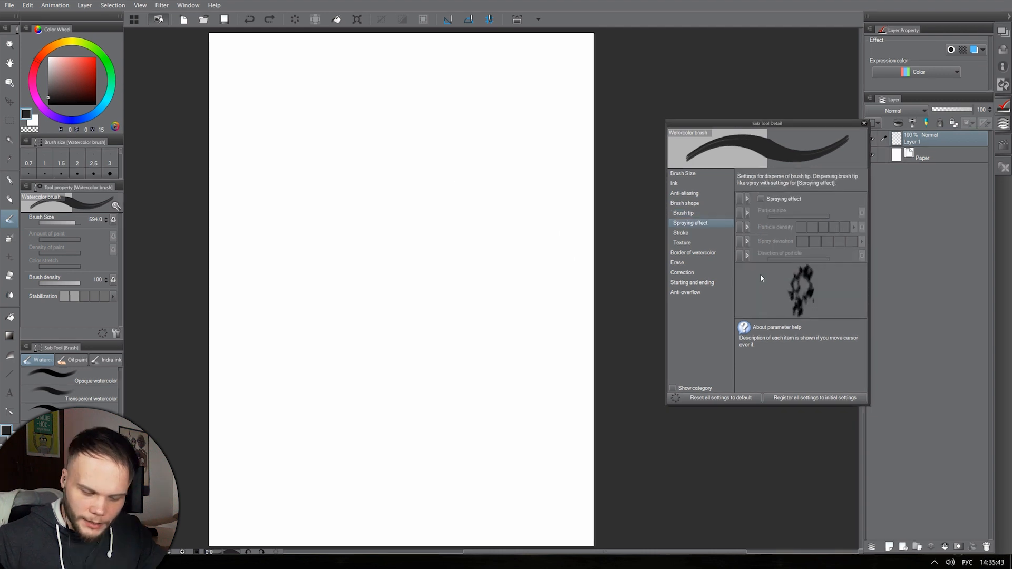
pyautogui.click(761, 198)
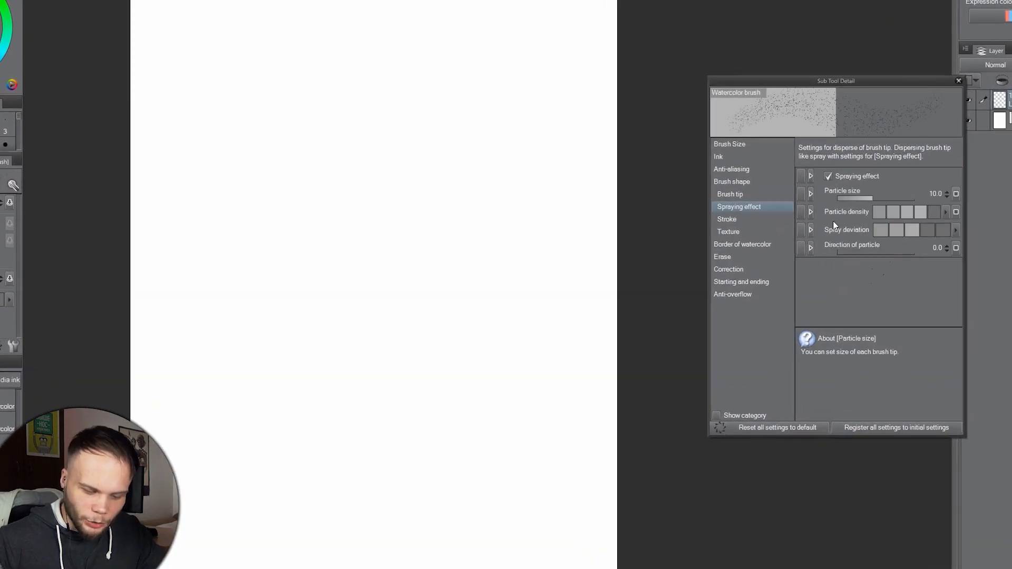
pyautogui.moveTo(878, 197); pyautogui.dragTo(888, 198)
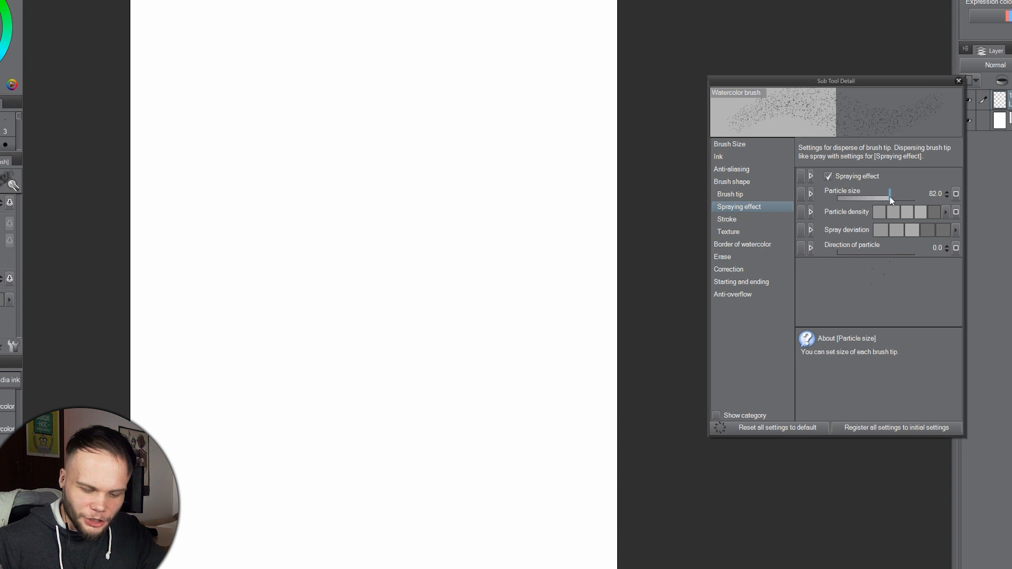
pyautogui.moveTo(485, 238)
pyautogui.mouseDown()
pyautogui.moveTo(452, 263)
pyautogui.moveTo(442, 332)
pyautogui.moveTo(481, 415)
pyautogui.mouseUp()
pyautogui.press('Delete')
pyautogui.moveTo(337, 290)
pyautogui.mouseDown()
pyautogui.moveTo(394, 224)
pyautogui.moveTo(568, 105)
pyautogui.mouseUp()
pyautogui.moveTo(567, 164)
pyautogui.mouseDown()
pyautogui.moveTo(546, 206)
pyautogui.moveTo(313, 482)
pyautogui.mouseUp()
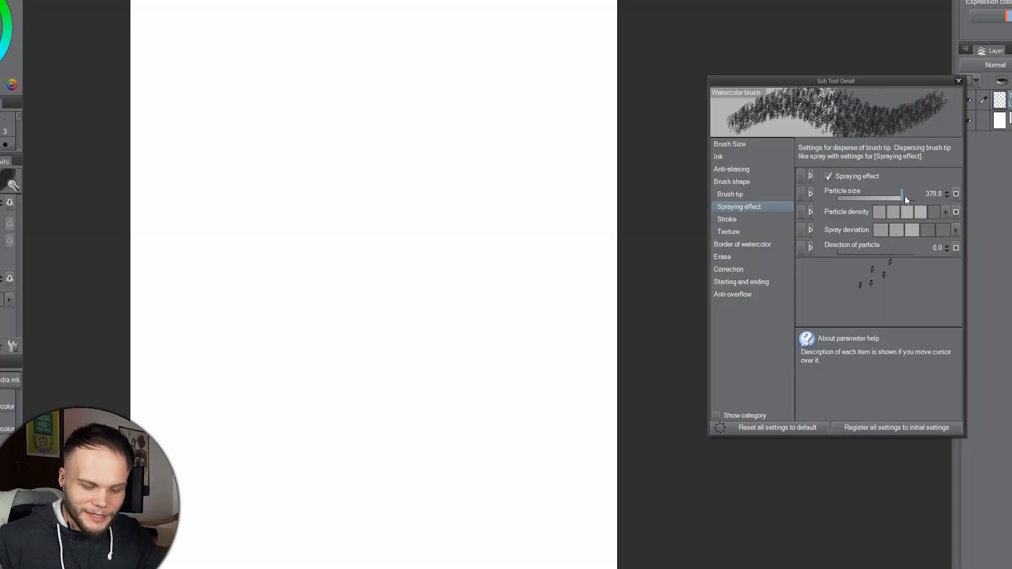
# - Raise the spray particle size above about 380, paint test strokes and undo them
pyautogui.moveTo(905, 195); pyautogui.dragTo(907, 197)
pyautogui.moveTo(485, 201); pyautogui.dragTo(350, 461)
pyautogui.hotkey('ctrl', 'z')
pyautogui.moveTo(489, 185)
pyautogui.mouseDown()
pyautogui.moveTo(420, 267)
pyautogui.moveTo(373, 300)
pyautogui.moveTo(359, 348)
pyautogui.mouseUp()
pyautogui.hotkey('ctrl', 'z')
# - Set the particle size to 8.8 and the spray deviation to the fourth level, testing with strokes that are undone
pyautogui.click(891, 198)
pyautogui.moveTo(890, 198); pyautogui.dragTo(872, 198)
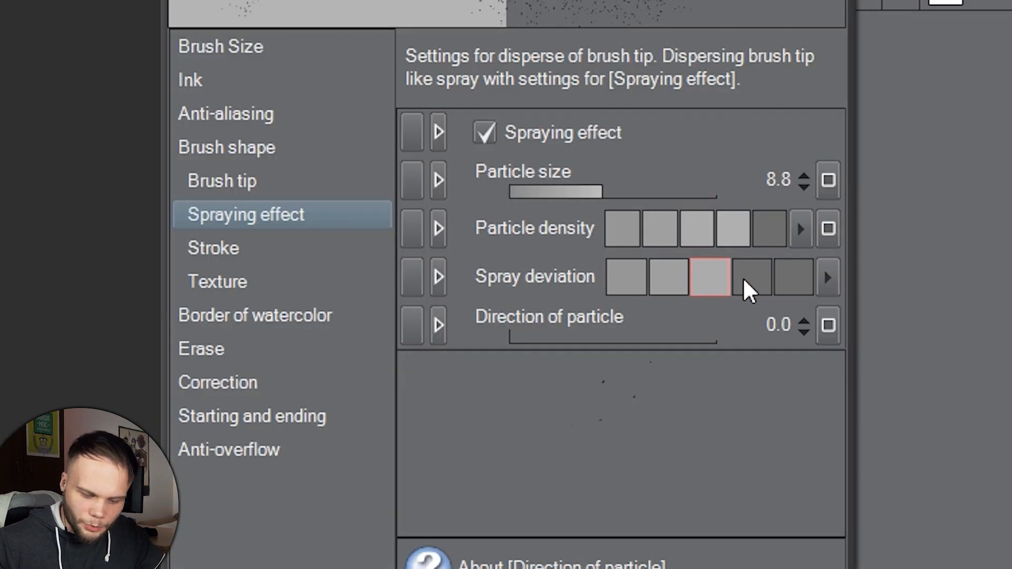
pyautogui.click(928, 230)
pyautogui.click(944, 230)
pyautogui.moveTo(479, 207)
pyautogui.mouseDown()
pyautogui.moveTo(411, 252)
pyautogui.moveTo(365, 499)
pyautogui.mouseUp()
pyautogui.moveTo(491, 290); pyautogui.dragTo(401, 509)
pyautogui.hotkey('ctrl', 'z')
pyautogui.hotkey('ctrl', 'z')
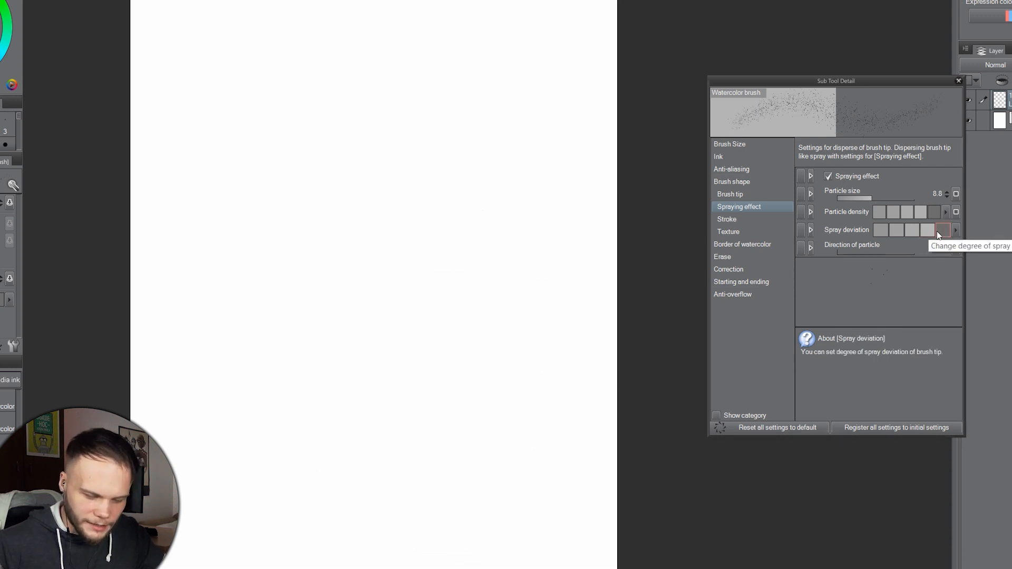
# - Spray three long curved diagonal strokes with the fourth-level spray deviation and undo them
pyautogui.moveTo(451, 122)
pyautogui.mouseDown()
pyautogui.moveTo(361, 253)
pyautogui.moveTo(329, 506)
pyautogui.mouseUp()
pyautogui.moveTo(507, 127)
pyautogui.mouseDown()
pyautogui.moveTo(502, 176)
pyautogui.moveTo(393, 430)
pyautogui.mouseUp()
pyautogui.moveTo(546, 87)
pyautogui.mouseDown()
pyautogui.moveTo(560, 176)
pyautogui.moveTo(426, 522)
pyautogui.mouseUp()
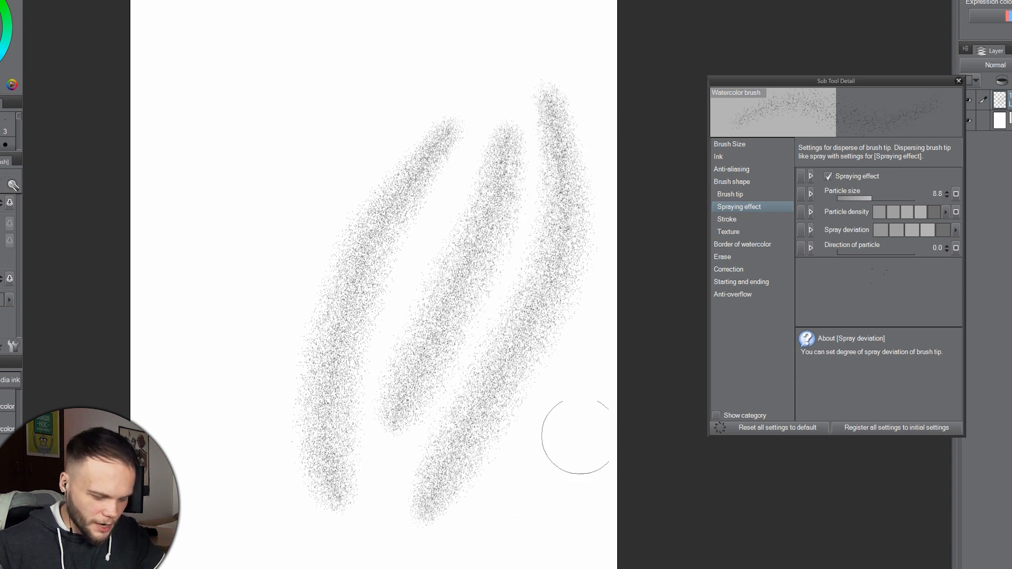
pyautogui.hotkey('ctrl', 'z')
pyautogui.hotkey('ctrl', 'z')
pyautogui.hotkey('ctrl', 'z')
# - Lower the spray deviation to the first level, test it with long curved strokes and undo them
pyautogui.click(880, 230)
pyautogui.moveTo(403, 119)
pyautogui.mouseDown()
pyautogui.moveTo(338, 316)
pyautogui.moveTo(364, 499)
pyautogui.mouseUp()
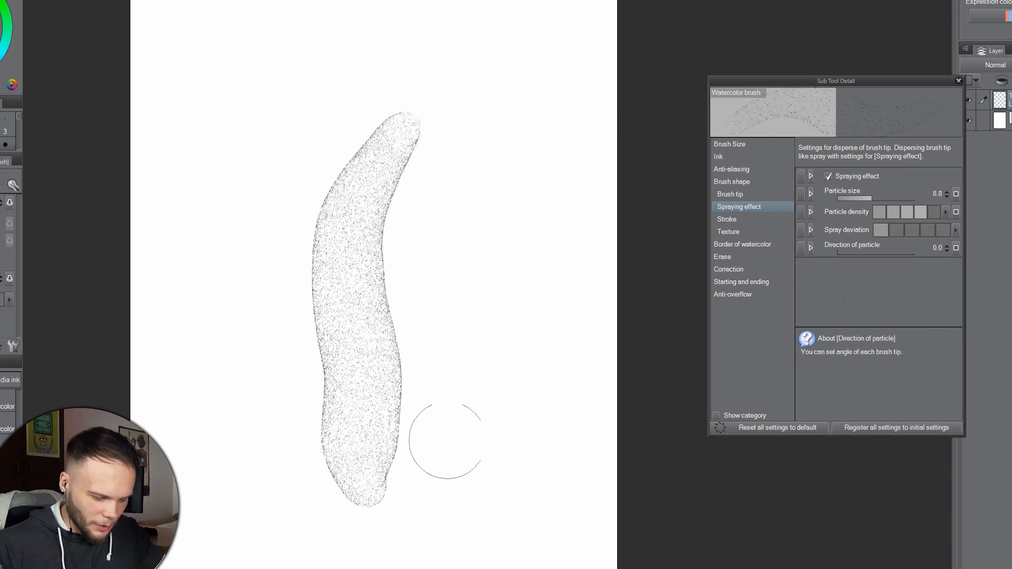
pyautogui.moveTo(493, 79); pyautogui.dragTo(448, 504)
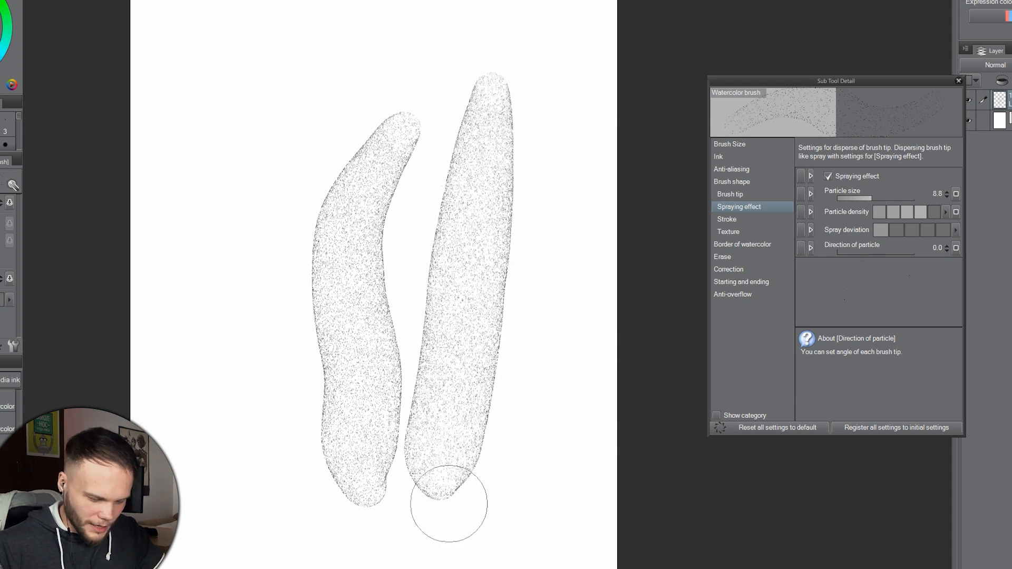
pyautogui.hotkey('ctrl', 'z')
pyautogui.hotkey('ctrl', 'z')
pyautogui.moveTo(424, 87)
pyautogui.mouseDown()
pyautogui.moveTo(226, 327)
pyautogui.moveTo(253, 548)
pyautogui.mouseUp()
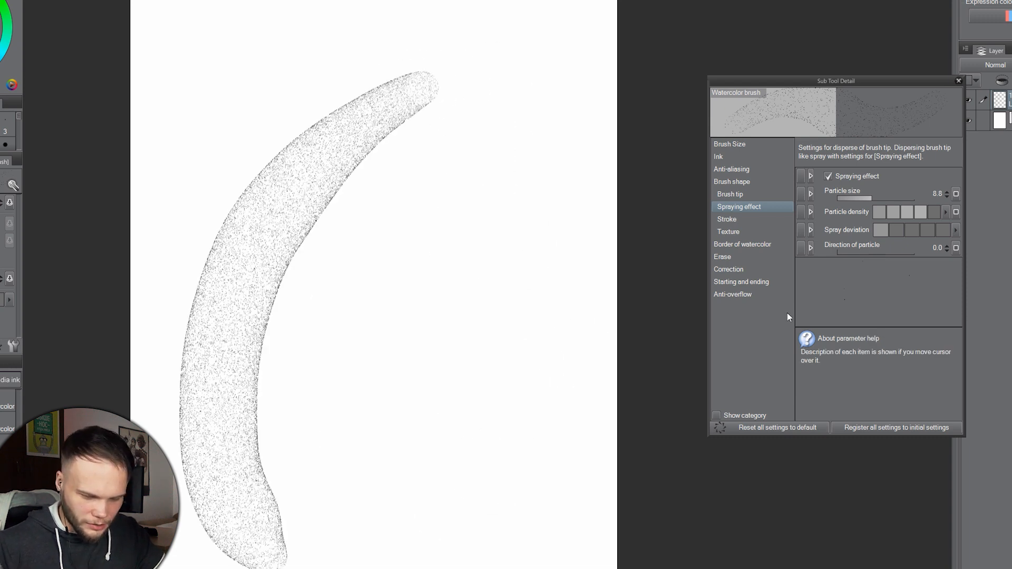
pyautogui.hotkey('ctrl', 'z')
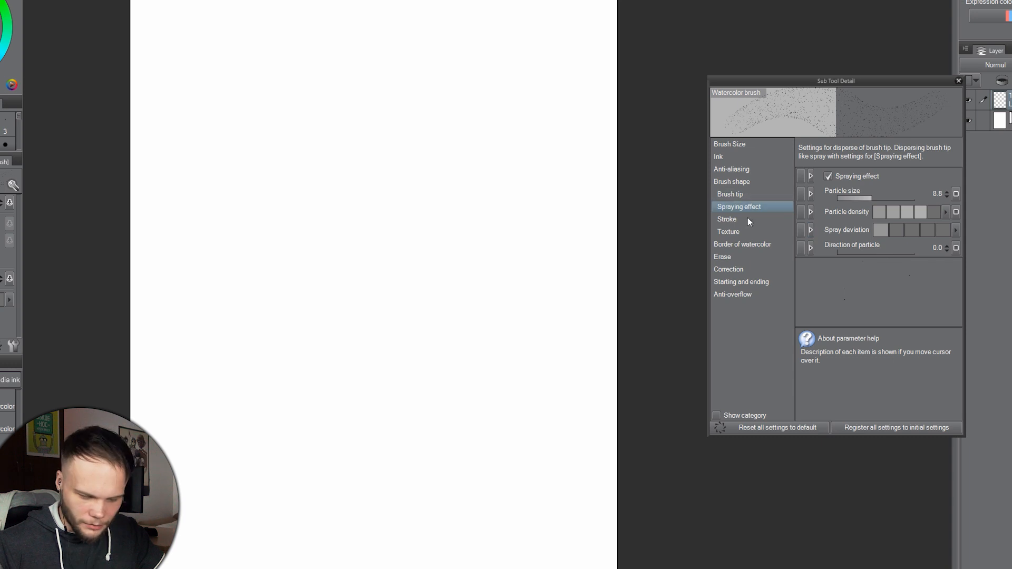
pyautogui.moveTo(459, 163)
pyautogui.mouseDown()
pyautogui.moveTo(228, 378)
pyautogui.moveTo(200, 524)
pyautogui.mouseUp()
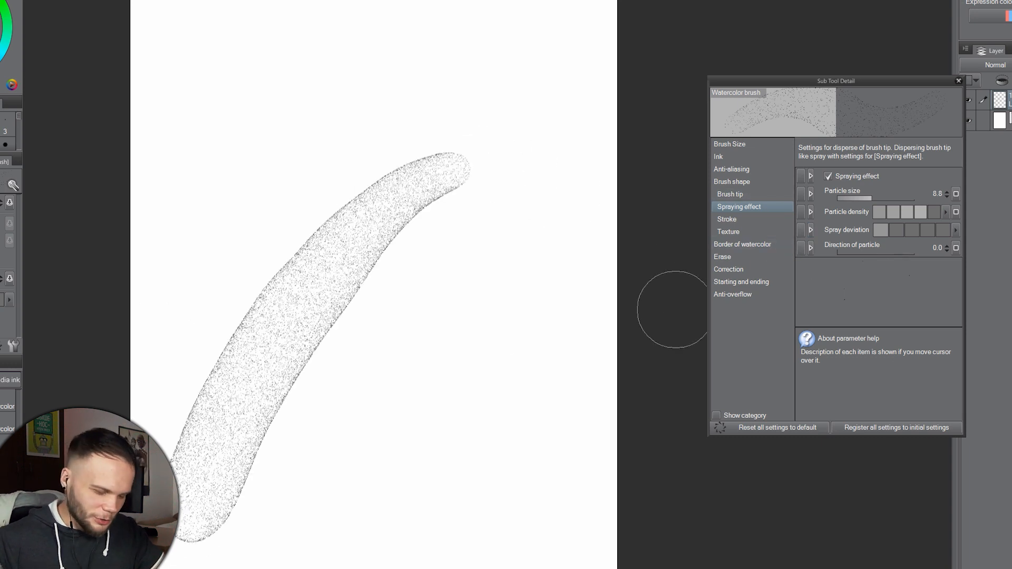
pyautogui.hotkey('ctrl', 'z')
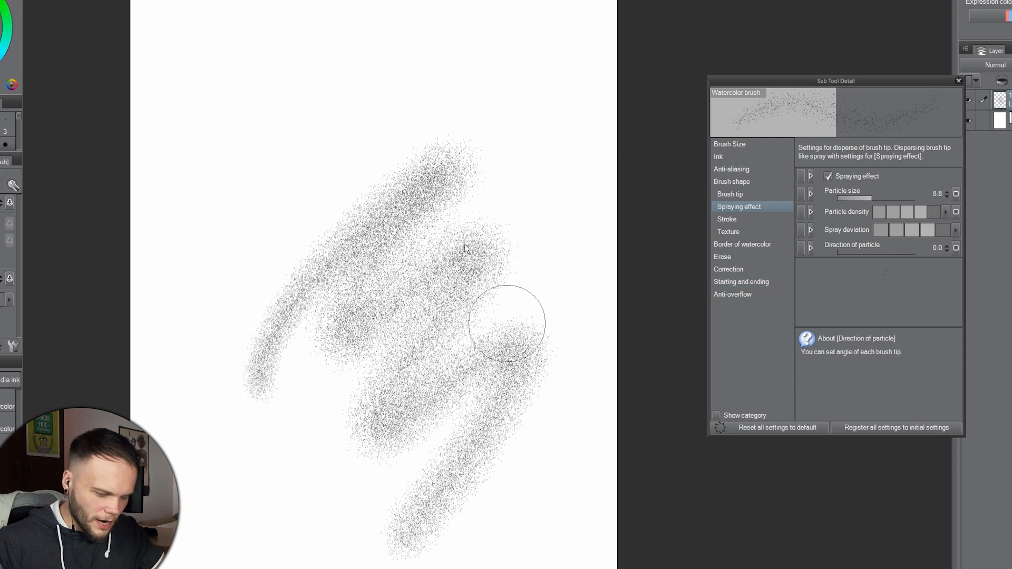
# - Test the fourth-level spray deviation by scribbling a large overlapping patch across the canvas and undo it
pyautogui.hotkey('ctrl', 'z')
pyautogui.moveTo(312, 167)
pyautogui.mouseDown()
pyautogui.moveTo(269, 208)
pyautogui.moveTo(316, 350)
pyautogui.moveTo(421, 453)
pyautogui.moveTo(567, 427)
pyautogui.moveTo(474, 237)
pyautogui.moveTo(380, 306)
pyautogui.moveTo(247, 464)
pyautogui.moveTo(323, 452)
pyautogui.moveTo(527, 243)
pyautogui.mouseUp()
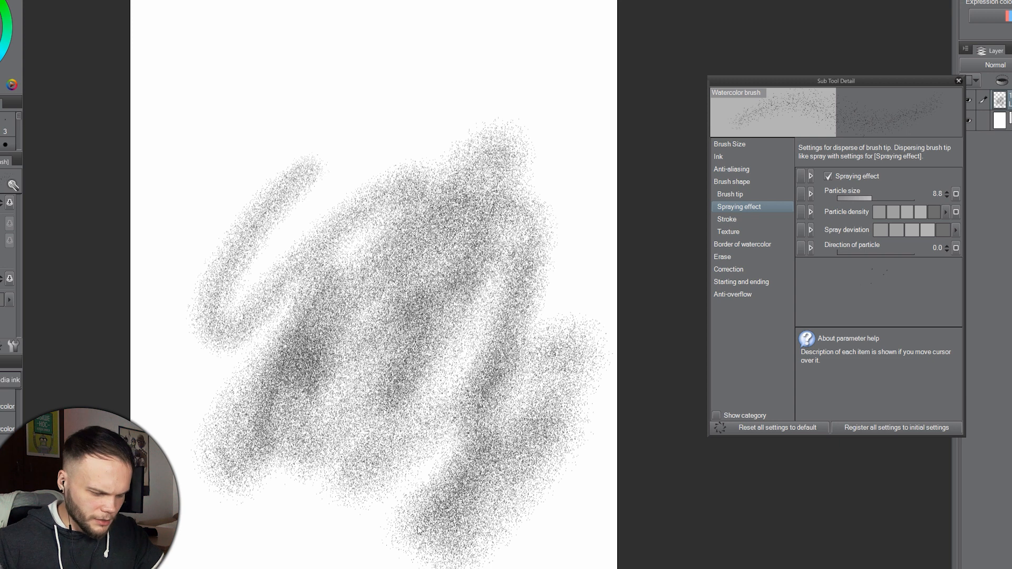
pyautogui.hotkey('ctrl', 'z')
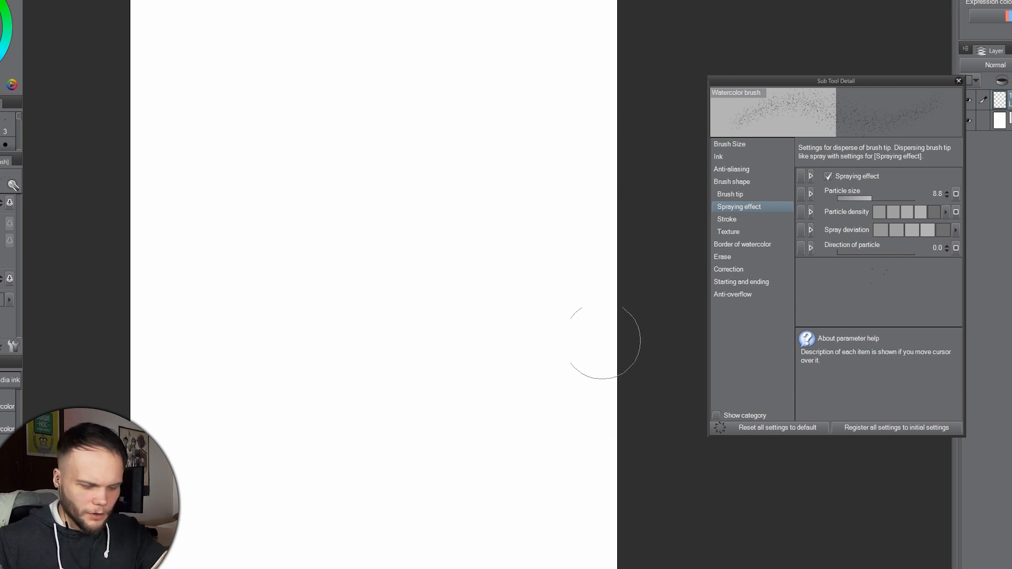
# - Spray a large overlapping patch of particles over the canvas, inspect the grain up close, and turn off the spraying effect
pyautogui.moveTo(425, 172)
pyautogui.mouseDown()
pyautogui.moveTo(390, 214)
pyautogui.moveTo(363, 375)
pyautogui.moveTo(460, 219)
pyautogui.moveTo(470, 163)
pyautogui.moveTo(406, 426)
pyautogui.moveTo(514, 232)
pyautogui.moveTo(486, 412)
pyautogui.moveTo(347, 482)
pyautogui.moveTo(302, 244)
pyautogui.moveTo(300, 351)
pyautogui.moveTo(397, 389)
pyautogui.moveTo(341, 411)
pyautogui.moveTo(462, 337)
pyautogui.moveTo(448, 381)
pyautogui.moveTo(407, 279)
pyautogui.moveTo(436, 264)
pyautogui.moveTo(411, 336)
pyautogui.moveTo(421, 409)
pyautogui.moveTo(469, 279)
pyautogui.moveTo(406, 245)
pyautogui.moveTo(440, 386)
pyautogui.mouseUp()
pyautogui.scroll(5, 441, 387)
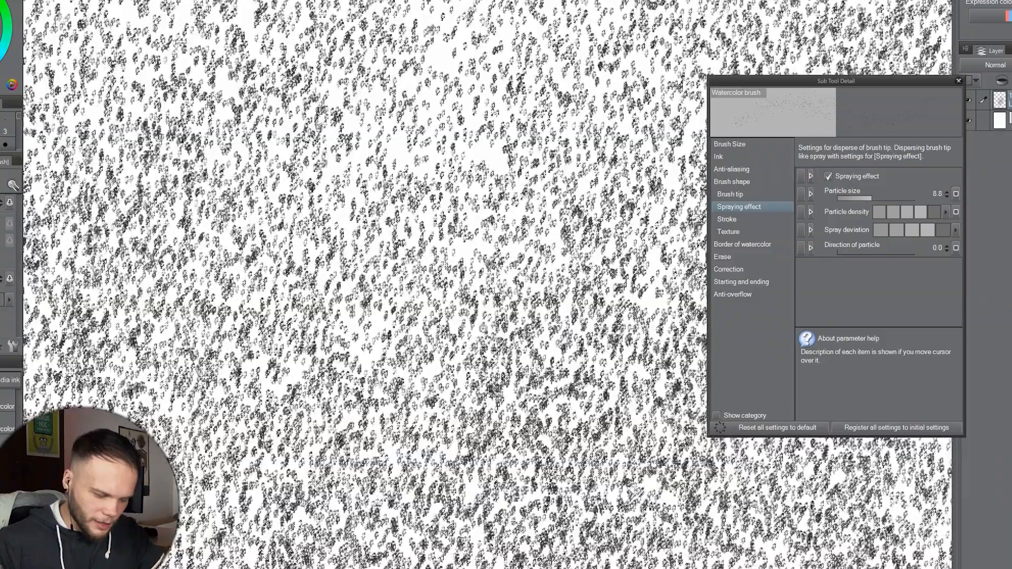
pyautogui.scroll(-5, 438, 348)
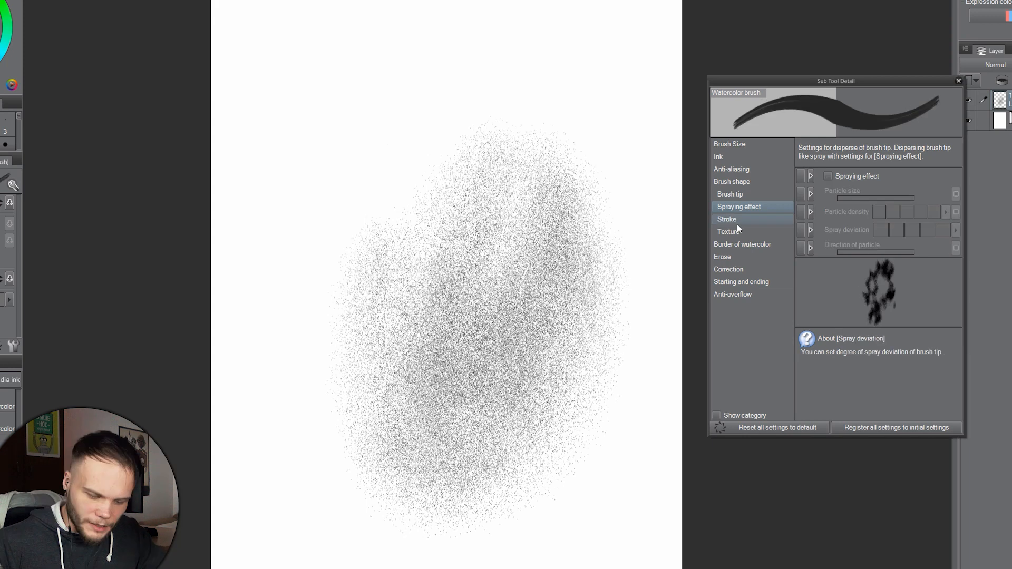
# - Test the brush's stroke gap settings with broad dark strokes over the sprayed patch and undo them
pyautogui.click(734, 220)
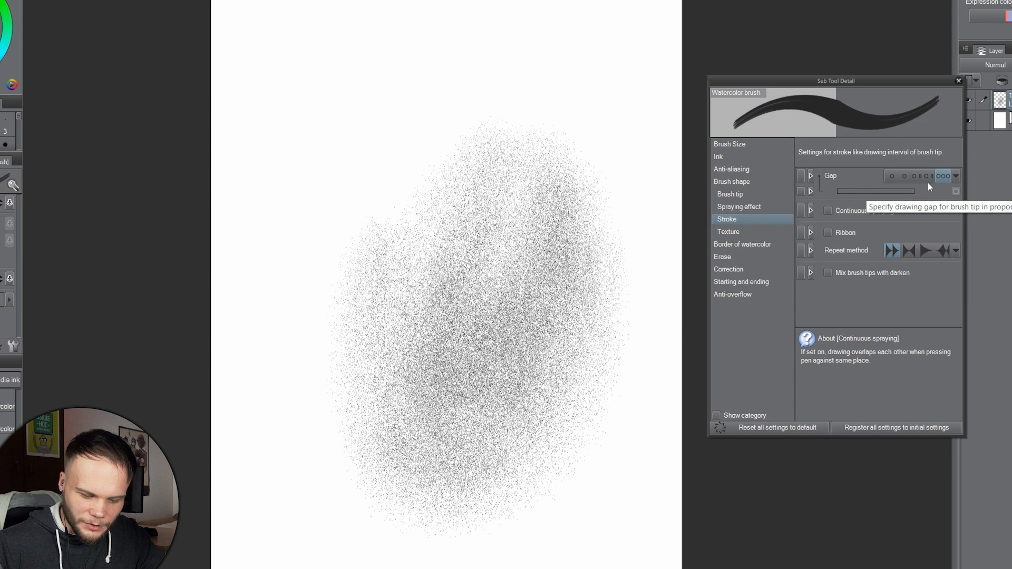
pyautogui.moveTo(467, 53)
pyautogui.mouseDown()
pyautogui.moveTo(475, 67)
pyautogui.moveTo(374, 153)
pyautogui.moveTo(353, 242)
pyautogui.moveTo(371, 255)
pyautogui.mouseUp()
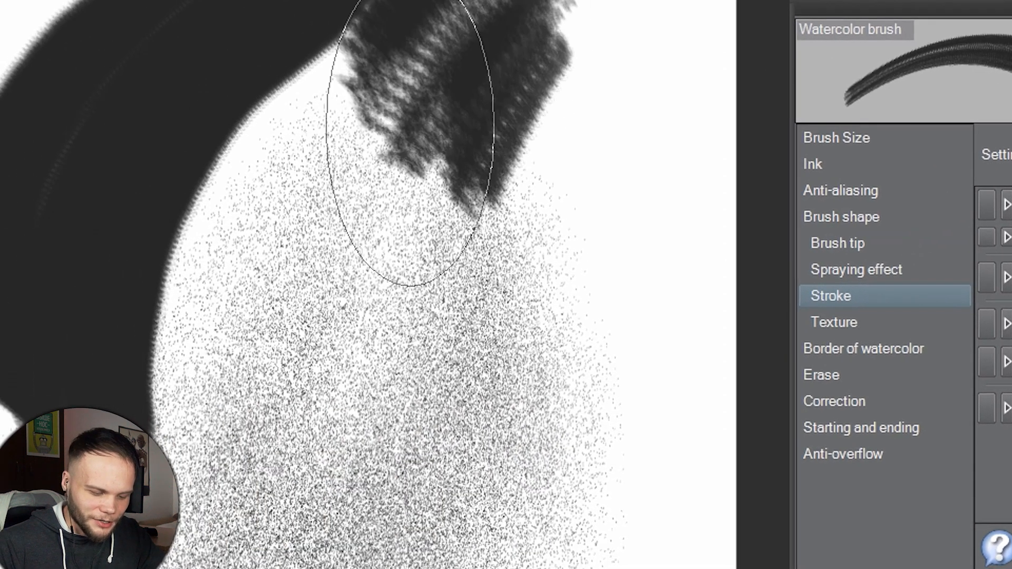
pyautogui.moveTo(407, 158); pyautogui.dragTo(328, 430)
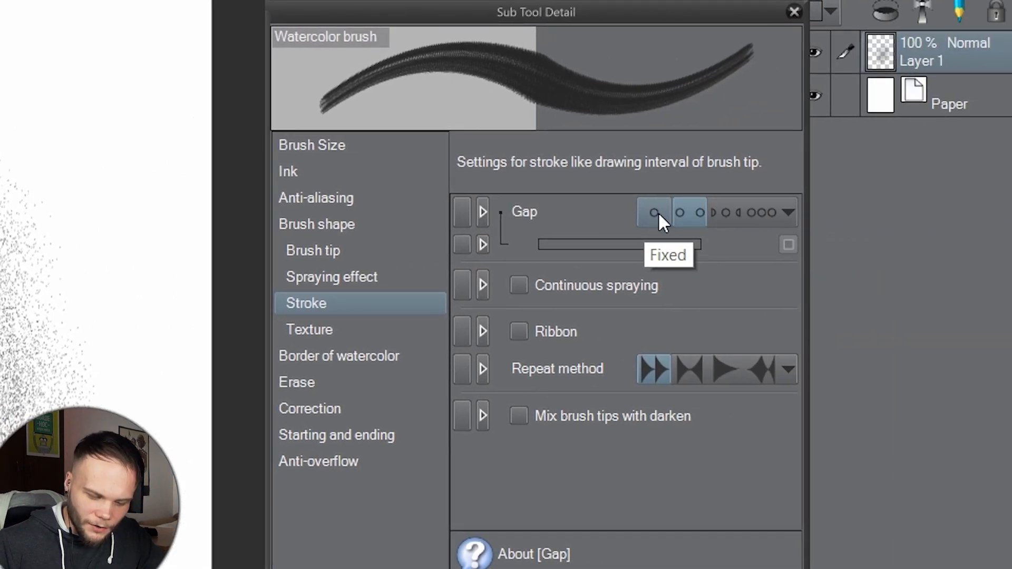
# - Set the stroke gap to Fixed at 0.2 and test it with a stroke that is undone
pyautogui.click(659, 224)
pyautogui.moveTo(592, 245); pyautogui.dragTo(558, 256)
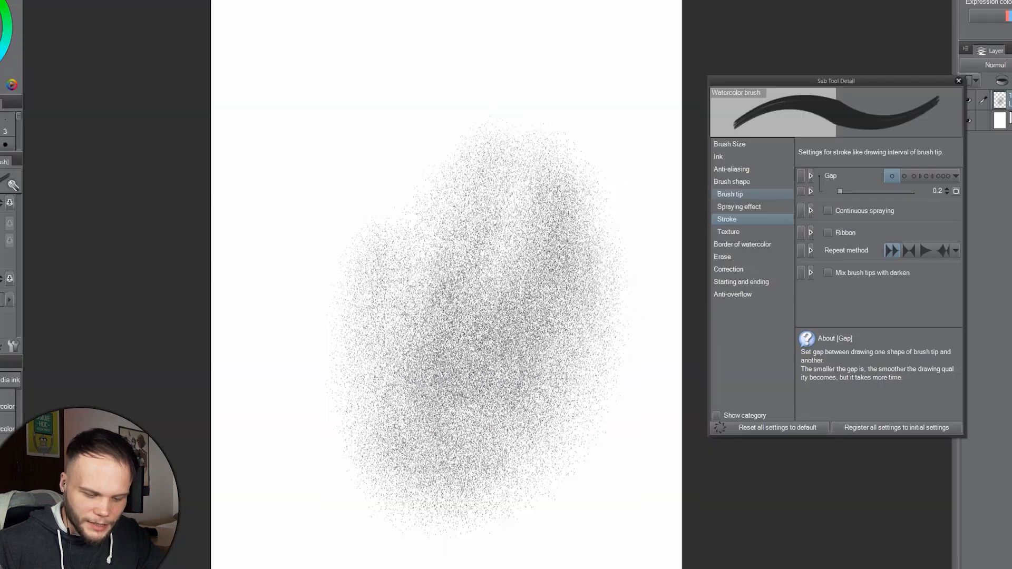
pyautogui.moveTo(506, 106)
pyautogui.mouseDown()
pyautogui.moveTo(464, 97)
pyautogui.moveTo(388, 145)
pyautogui.mouseUp()
pyautogui.hotkey('ctrl', 'z')
pyautogui.click(853, 192)
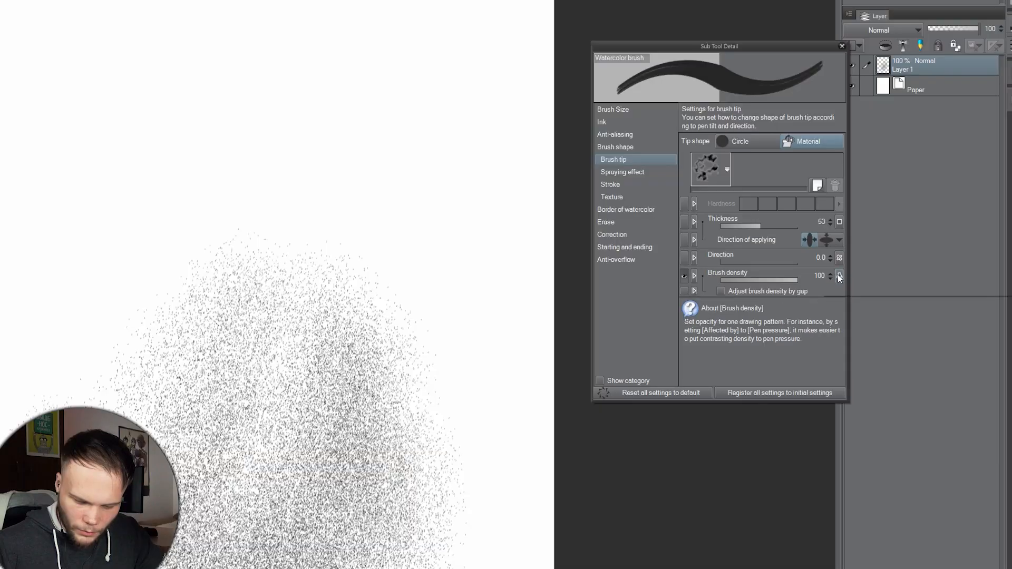
# - Let pen pressure control the brush density and paint several short dark strokes above the sprayed patch
pyautogui.click(839, 276)
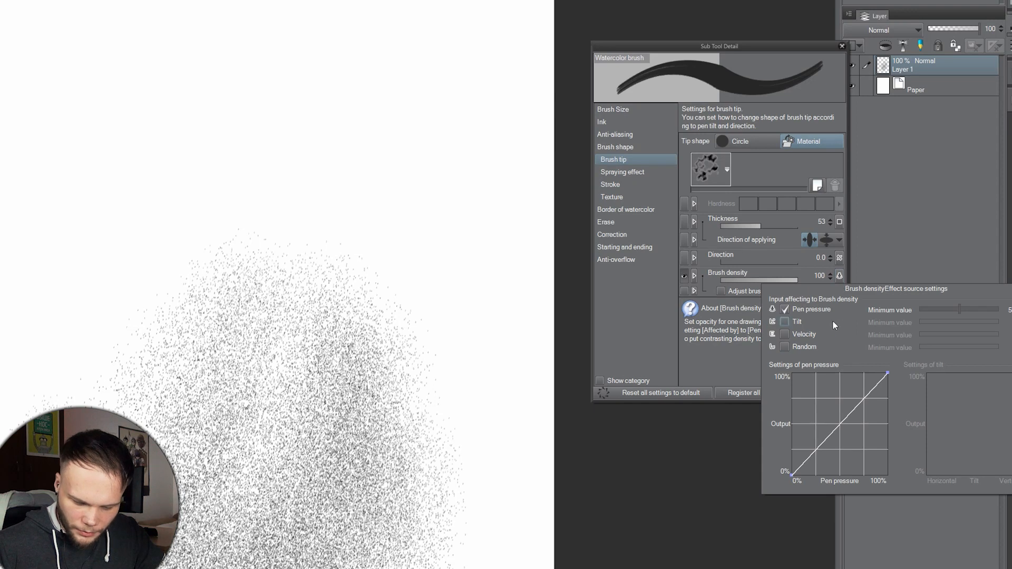
pyautogui.moveTo(387, 187)
pyautogui.mouseDown()
pyautogui.moveTo(482, 132)
pyautogui.moveTo(529, 124)
pyautogui.mouseUp()
pyautogui.moveTo(443, 240)
pyautogui.mouseDown()
pyautogui.moveTo(495, 211)
pyautogui.moveTo(511, 215)
pyautogui.moveTo(486, 266)
pyautogui.moveTo(446, 307)
pyautogui.mouseUp()
pyautogui.moveTo(382, 97)
pyautogui.mouseDown()
pyautogui.moveTo(311, 174)
pyautogui.moveTo(364, 251)
pyautogui.mouseUp()
# - Bend the brush density's pen-pressure curve slightly downward and test it with short overlapping strokes that are undone
pyautogui.click(839, 276)
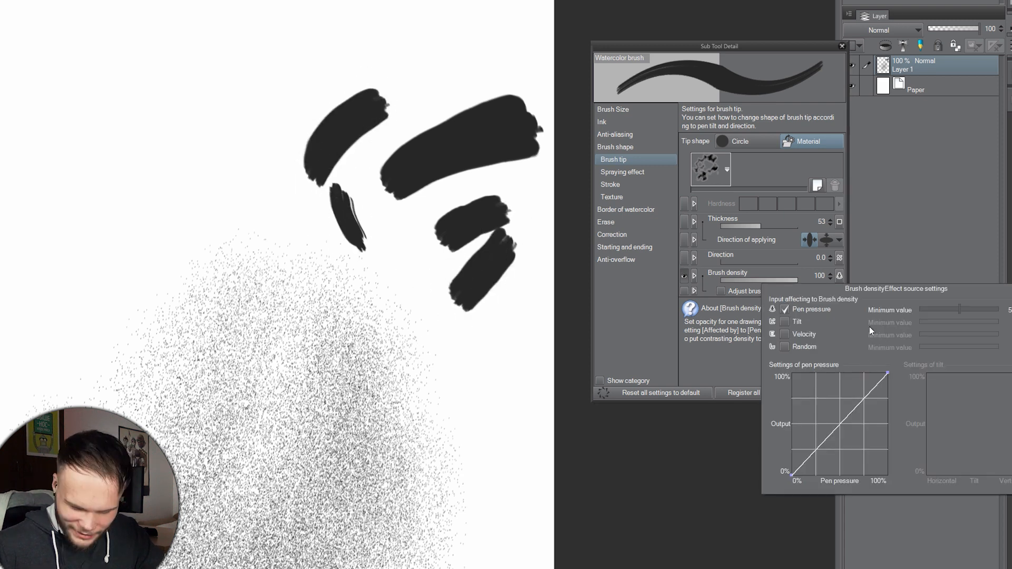
pyautogui.moveTo(850, 413); pyautogui.dragTo(851, 436)
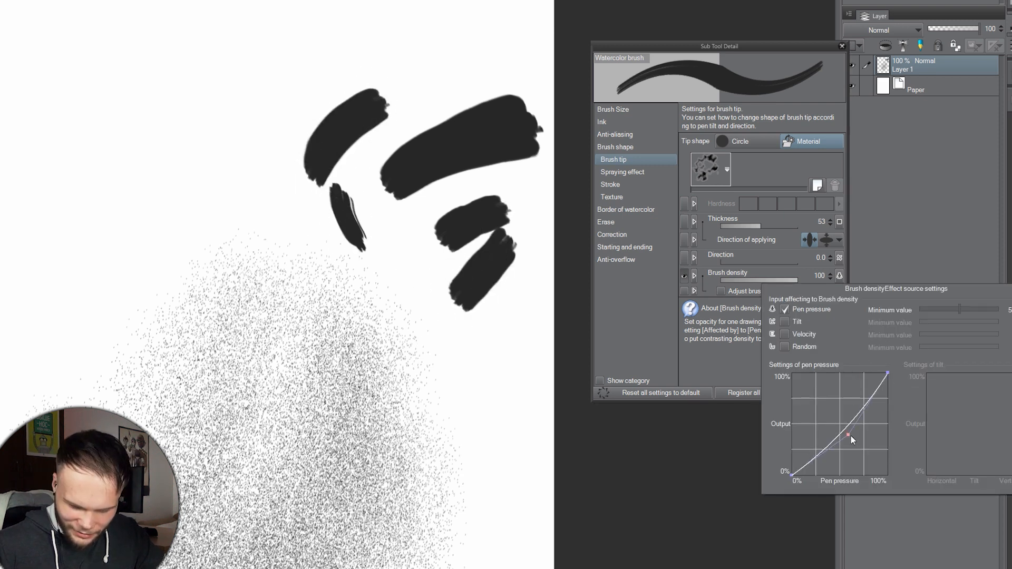
pyautogui.click(389, 109)
pyautogui.moveTo(444, 66); pyautogui.dragTo(406, 127)
pyautogui.moveTo(496, 40)
pyautogui.mouseDown()
pyautogui.moveTo(465, 96)
pyautogui.moveTo(506, 115)
pyautogui.mouseUp()
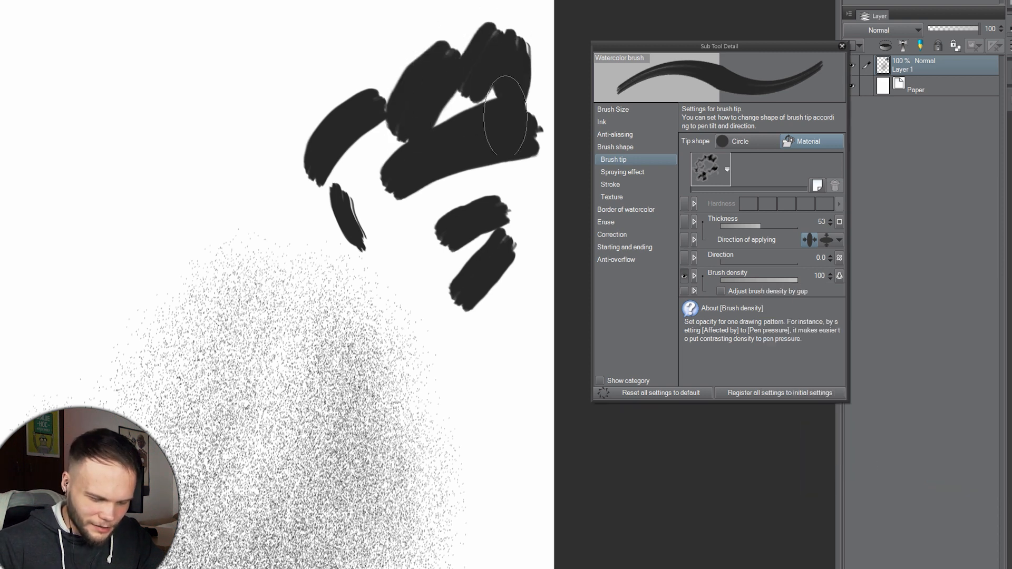
# - Bend the density's pressure curve steeply downward, lower its minimum value fully, and paint short test strokes near the canvas's upper edge
pyautogui.click(839, 276)
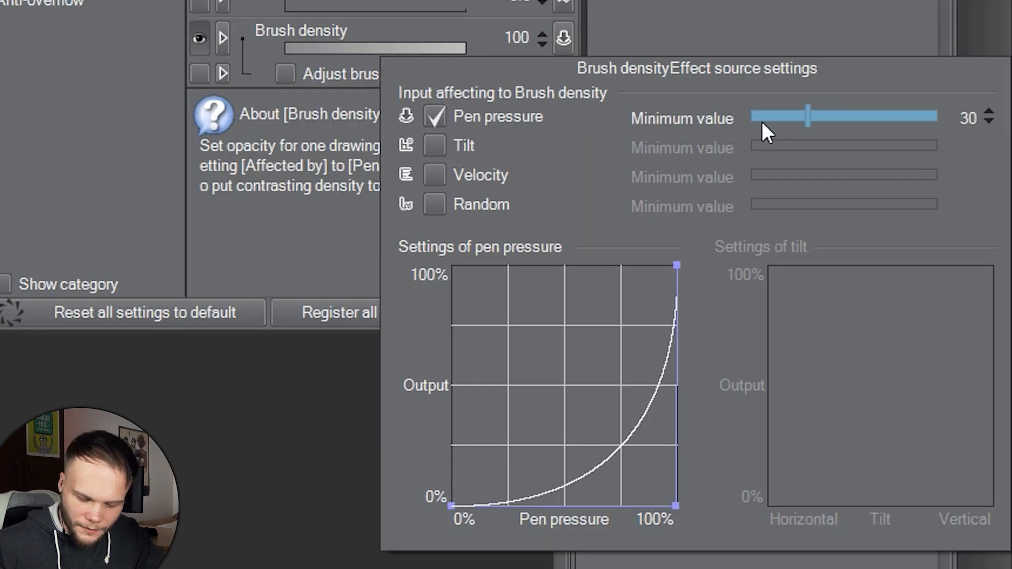
pyautogui.moveTo(762, 121); pyautogui.dragTo(749, 122)
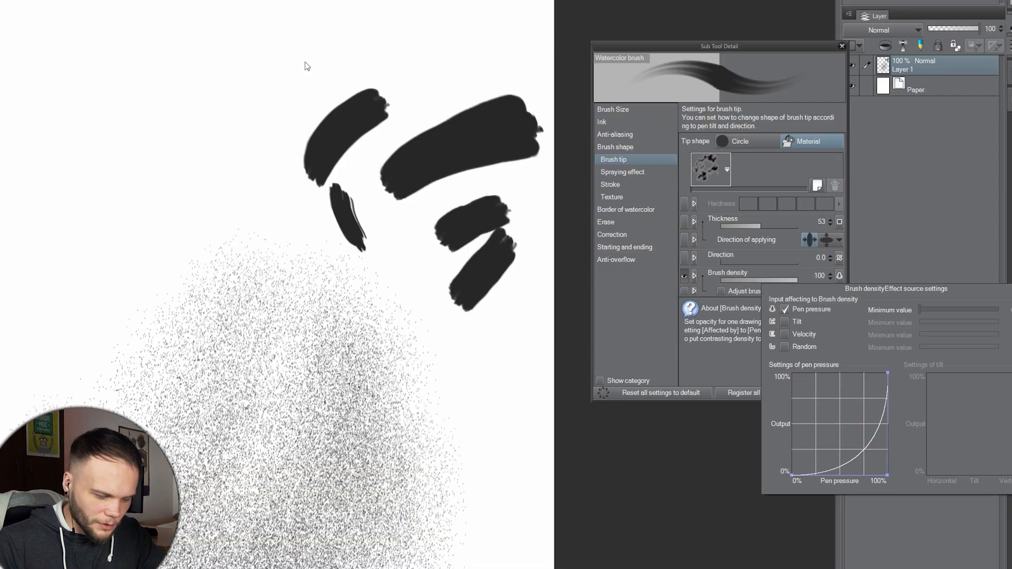
pyautogui.click(305, 63)
pyautogui.moveTo(324, 51)
pyautogui.mouseDown()
pyautogui.moveTo(195, 180)
pyautogui.moveTo(142, 277)
pyautogui.moveTo(237, 132)
pyautogui.mouseUp()
pyautogui.hotkey('ctrl', 'z')
pyautogui.moveTo(411, 27); pyautogui.dragTo(390, 90)
pyautogui.moveTo(464, 26); pyautogui.dragTo(453, 100)
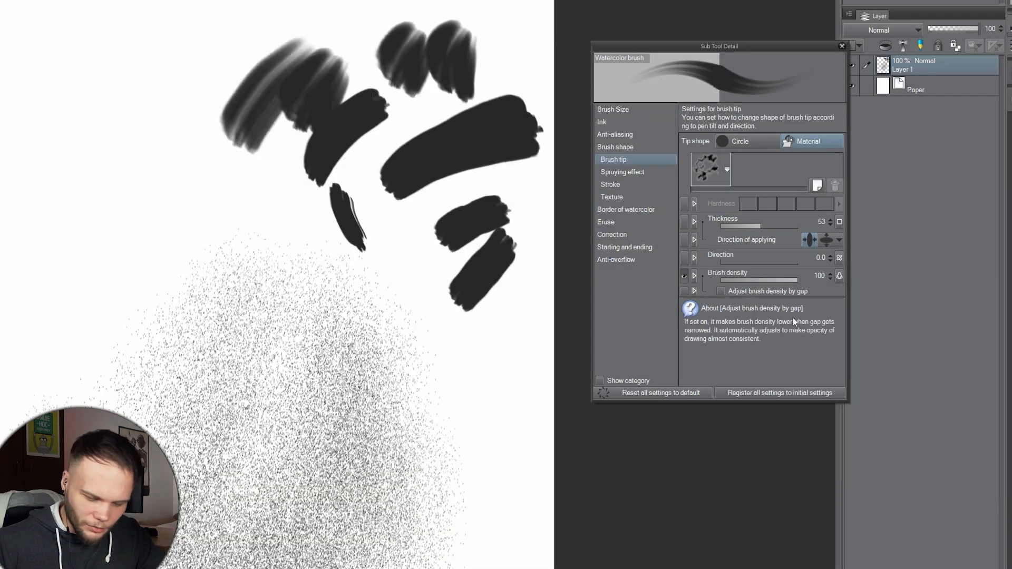
# - Add a raised point at low pressure to the density curve and test it with a long thick diagonal stroke
pyautogui.click(840, 276)
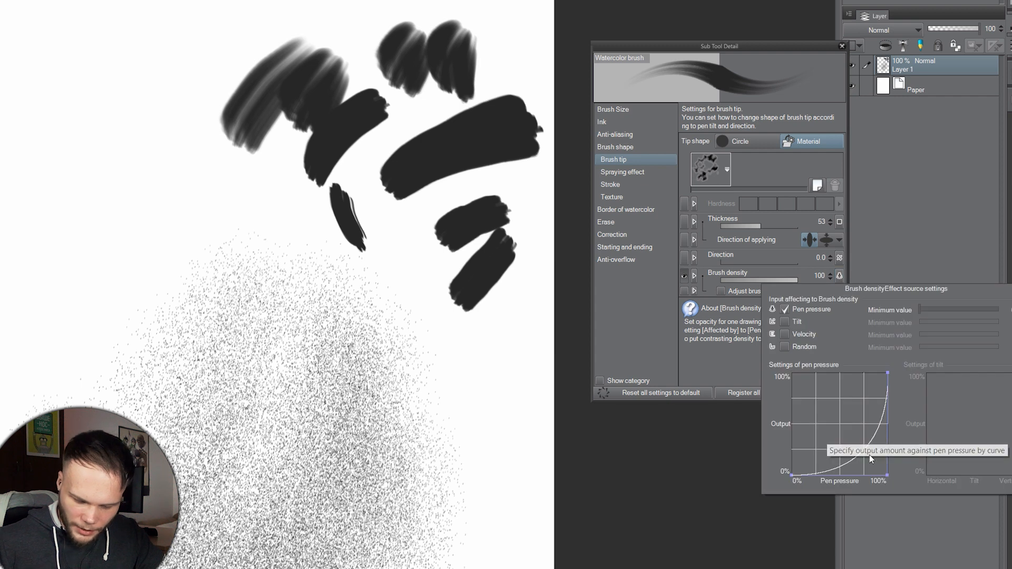
pyautogui.moveTo(848, 461); pyautogui.dragTo(817, 410)
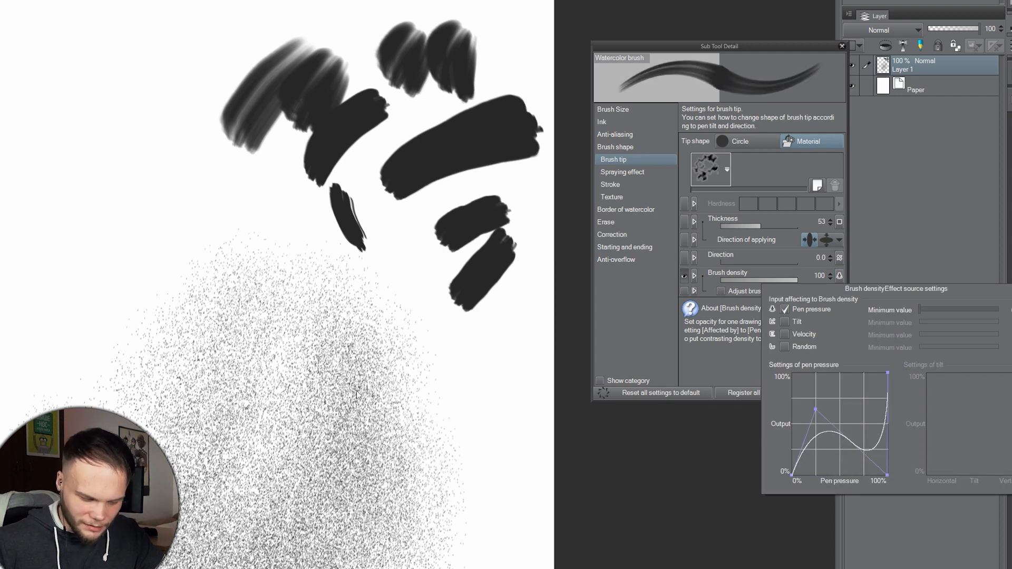
pyautogui.moveTo(8, 264); pyautogui.dragTo(45, 193)
pyautogui.moveTo(32, 240)
pyautogui.mouseDown()
pyautogui.moveTo(116, 95)
pyautogui.moveTo(163, 74)
pyautogui.mouseUp()
pyautogui.hotkey('ctrl', 'z')
pyautogui.hotkey('ctrl', 'z')
pyautogui.moveTo(3, 287)
pyautogui.mouseDown()
pyautogui.moveTo(127, 100)
pyautogui.moveTo(184, 100)
pyautogui.mouseUp()
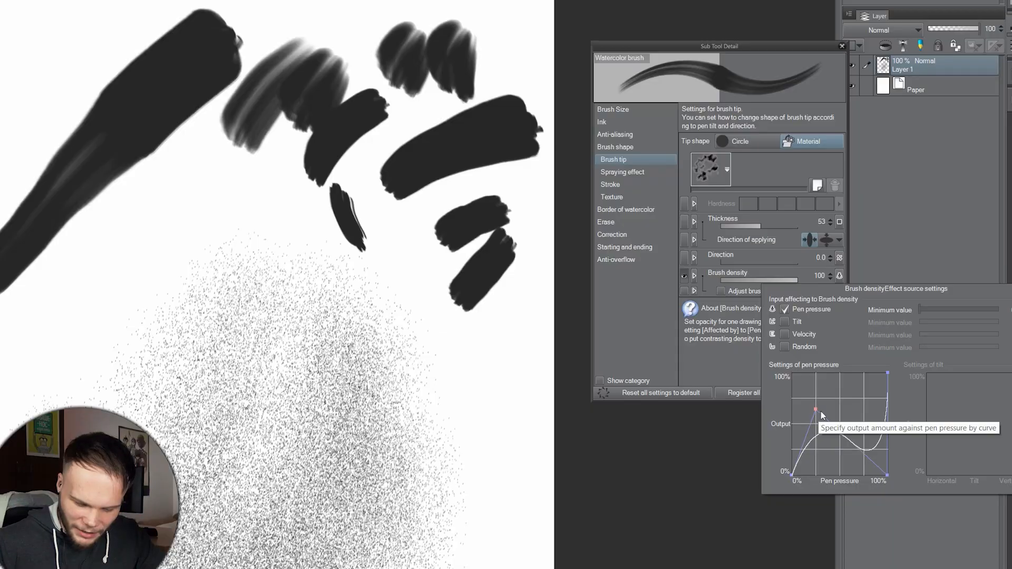
# - Invert the brush density's pen-pressure curve from full output down to zero, test it with short strokes and undo them
pyautogui.moveTo(869, 454); pyautogui.dragTo(909, 346)
pyautogui.moveTo(854, 409); pyautogui.dragTo(909, 464)
pyautogui.moveTo(792, 474); pyautogui.dragTo(781, 365)
pyautogui.moveTo(888, 372); pyautogui.dragTo(900, 476)
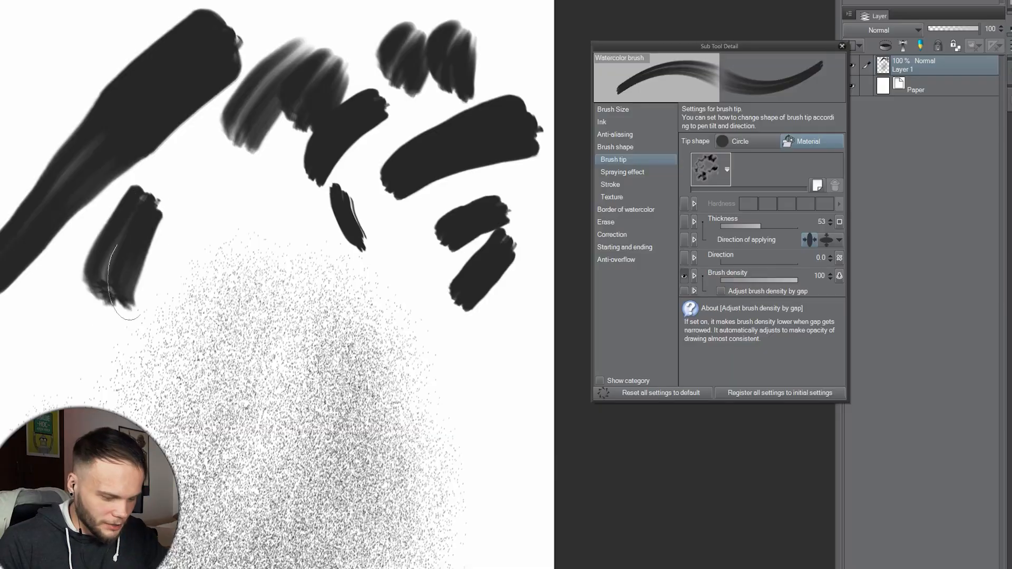
pyautogui.moveTo(210, 202); pyautogui.dragTo(137, 316)
pyautogui.hotkey('ctrl', 'z')
pyautogui.hotkey('ctrl', 'z')
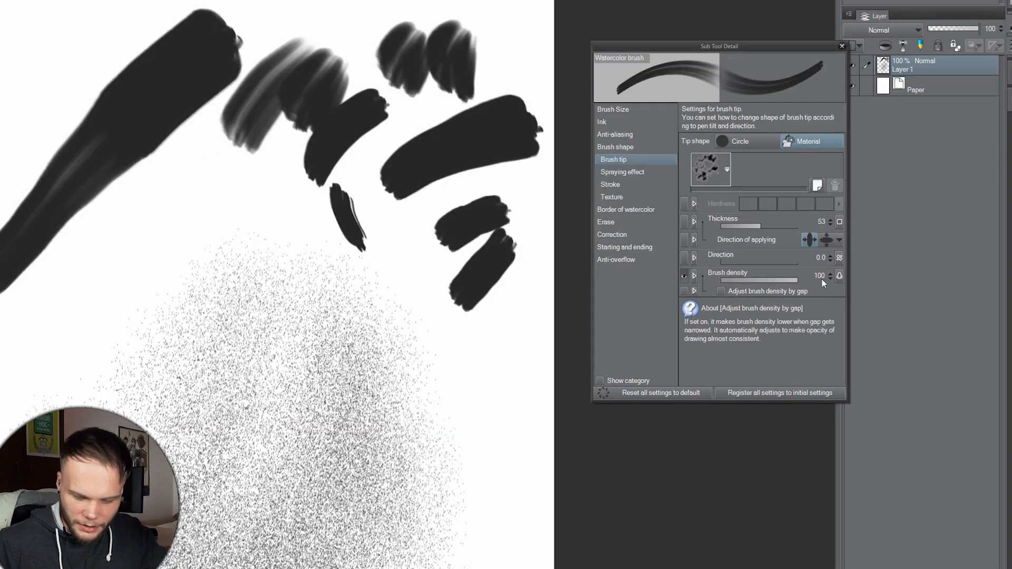
# - Restore a rising pen-pressure curve for the brush density and look over the ink settings
pyautogui.click(839, 276)
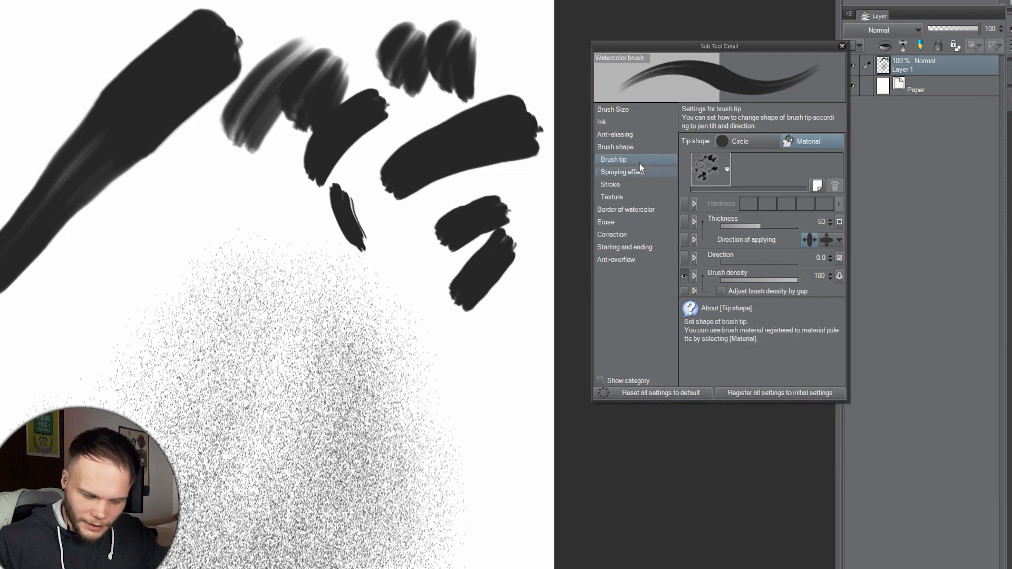
pyautogui.click(632, 147)
pyautogui.click(625, 122)
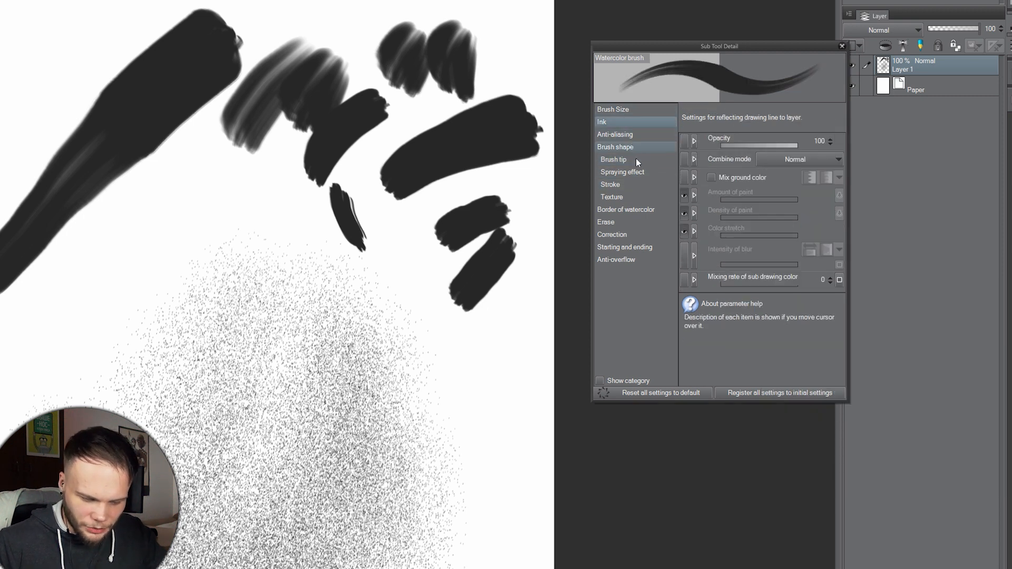
pyautogui.click(637, 158)
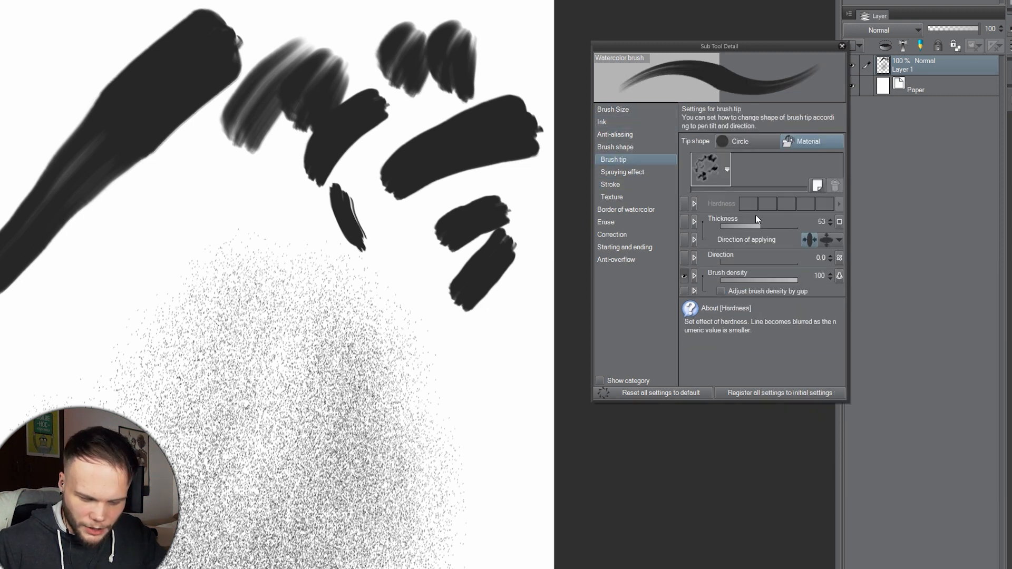
# - Switch the tip shape to Circle with hardness 1, thickness 100 and brush density 8, testing it with a stroke that is undone
pyautogui.click(755, 145)
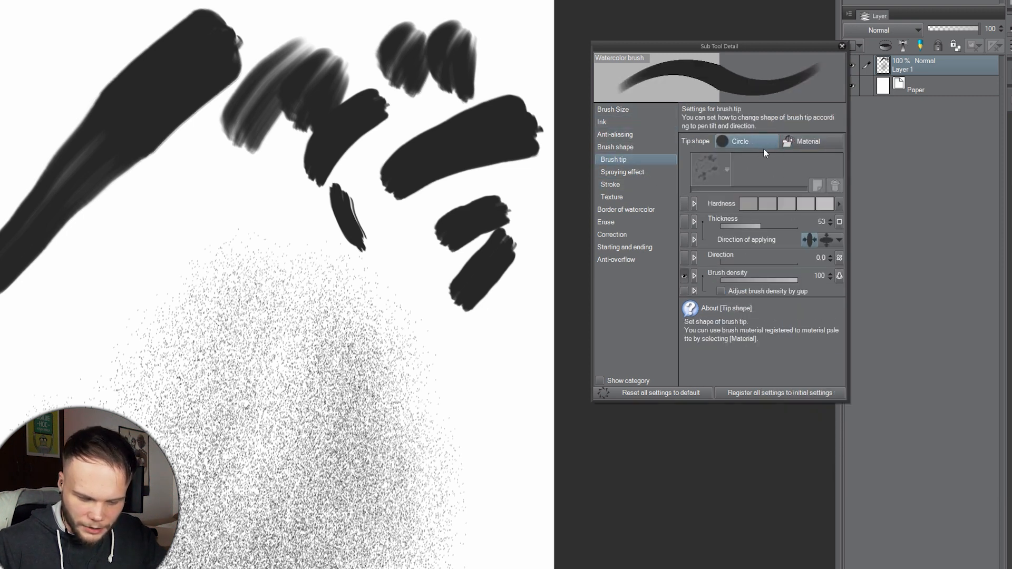
pyautogui.click(748, 206)
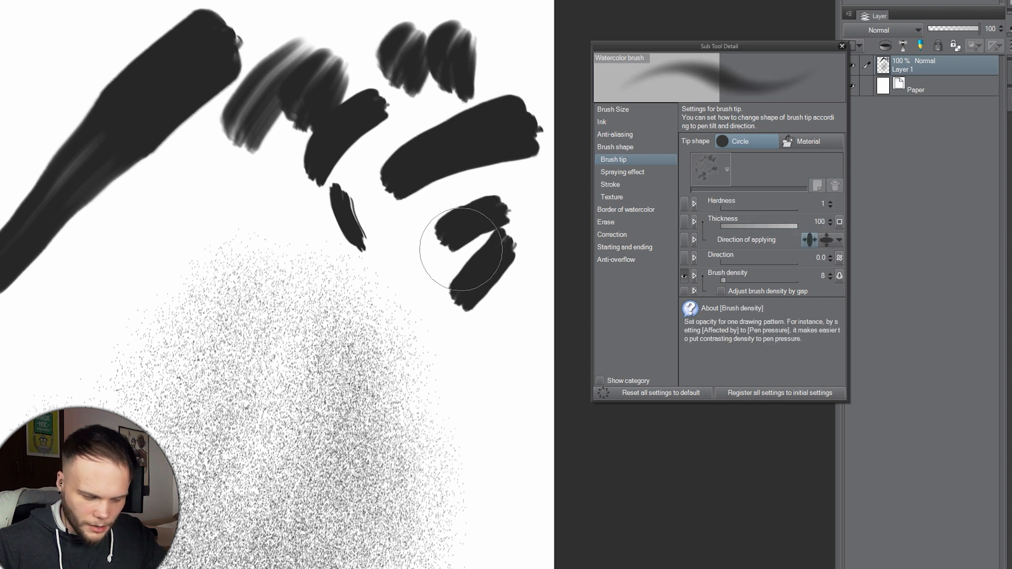
pyautogui.moveTo(211, 234)
pyautogui.mouseDown()
pyautogui.moveTo(101, 339)
pyautogui.moveTo(249, 289)
pyautogui.moveTo(258, 451)
pyautogui.mouseUp()
pyautogui.hotkey('ctrl', 'z')
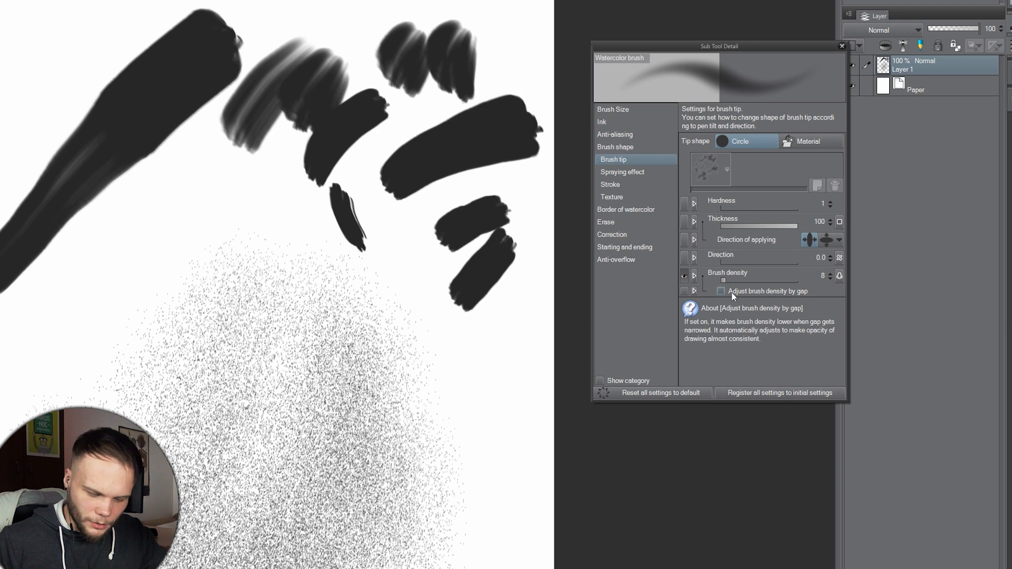
# - Lower the brush density to 4, test it with soft strokes, and clear the layer's contents
pyautogui.click(723, 280)
pyautogui.moveTo(227, 242)
pyautogui.mouseDown()
pyautogui.moveTo(177, 261)
pyautogui.moveTo(115, 372)
pyautogui.moveTo(255, 271)
pyautogui.mouseUp()
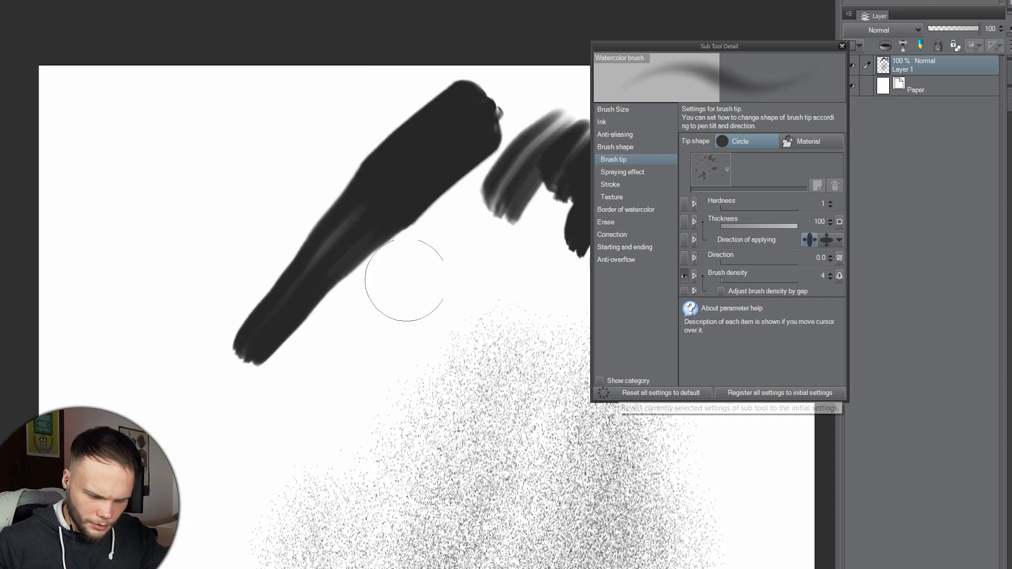
pyautogui.moveTo(404, 283)
pyautogui.mouseDown()
pyautogui.moveTo(381, 356)
pyautogui.moveTo(449, 297)
pyautogui.moveTo(524, 267)
pyautogui.mouseUp()
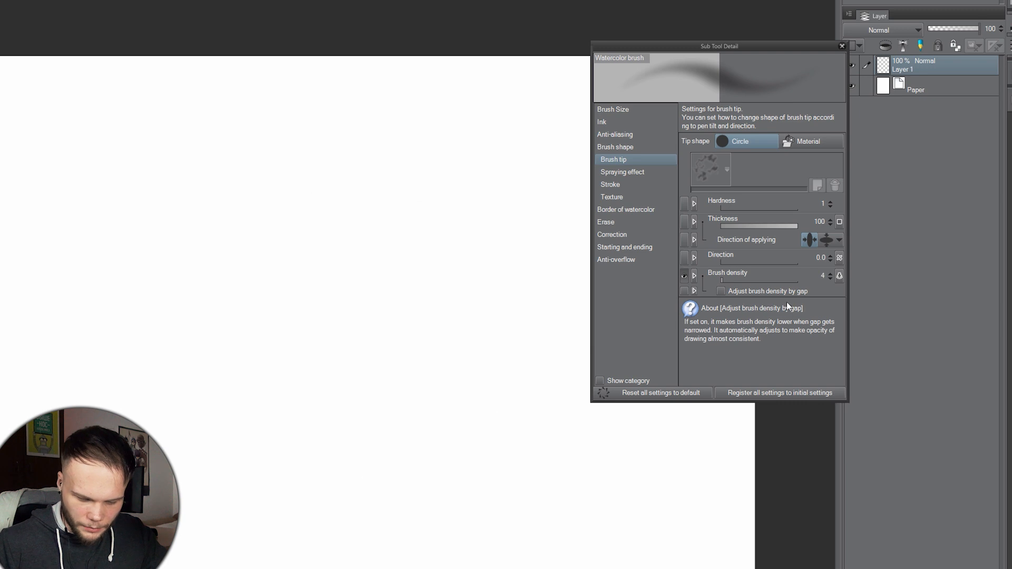
pyautogui.moveTo(53, 200)
pyautogui.mouseDown()
pyautogui.moveTo(141, 145)
pyautogui.moveTo(267, 111)
pyautogui.moveTo(291, 175)
pyautogui.moveTo(185, 322)
pyautogui.moveTo(175, 400)
pyautogui.moveTo(289, 404)
pyautogui.moveTo(338, 368)
pyautogui.moveTo(436, 227)
pyautogui.moveTo(525, 242)
pyautogui.moveTo(501, 379)
pyautogui.mouseUp()
pyautogui.press('Delete')
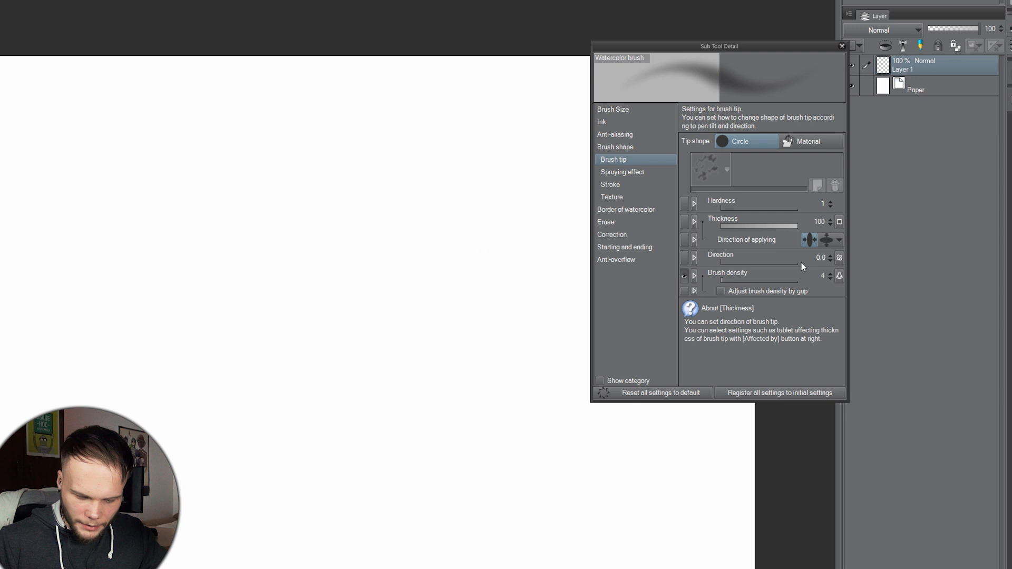
# - Invert the brush size's pen-pressure curve, enlarge the brush to 1055.7, and test it with long curved soft strokes
pyautogui.click(613, 109)
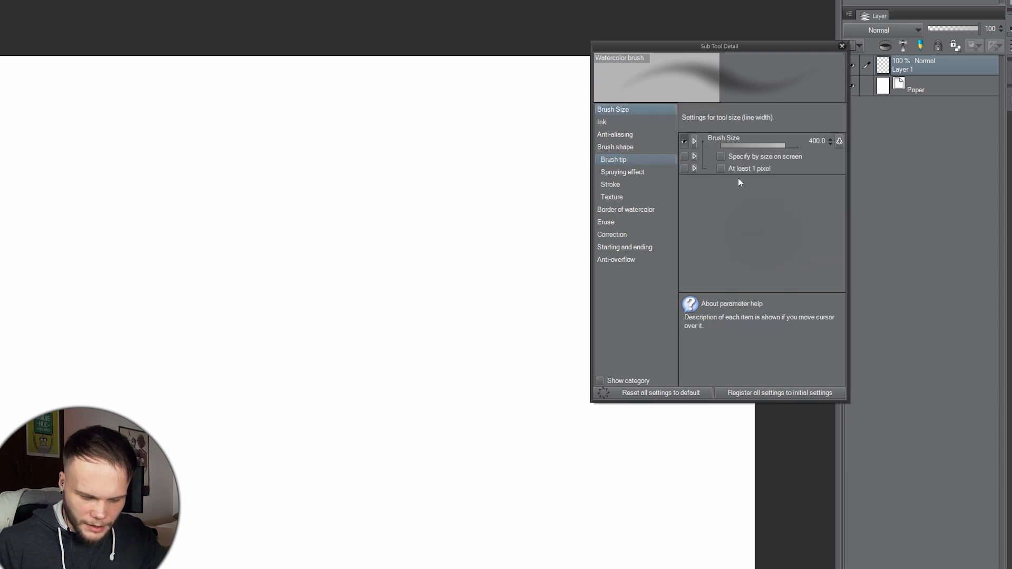
pyautogui.click(841, 141)
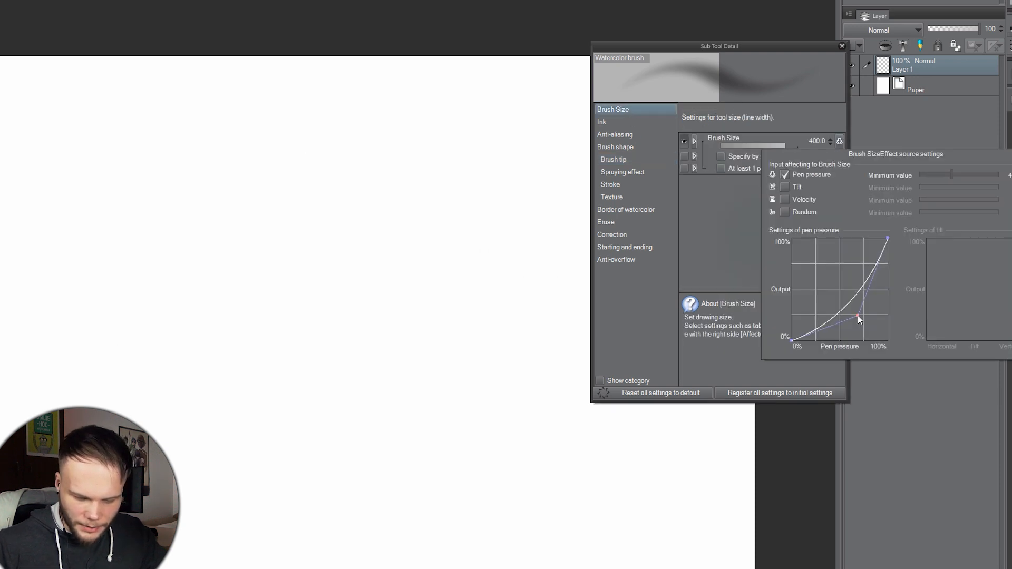
pyautogui.moveTo(859, 315); pyautogui.dragTo(921, 401)
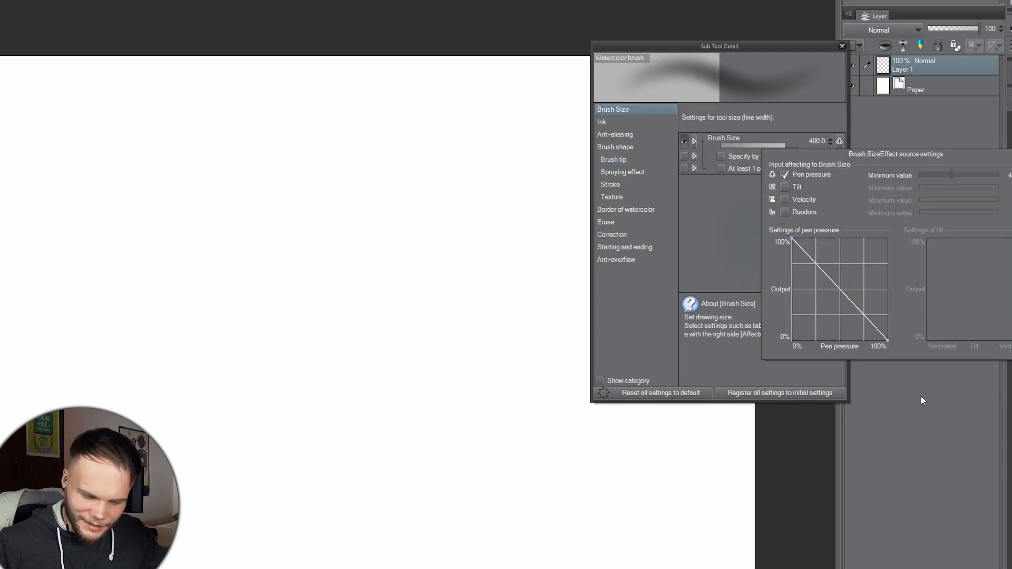
pyautogui.click(206, 249)
pyautogui.moveTo(124, 258)
pyautogui.mouseDown()
pyautogui.moveTo(248, 175)
pyautogui.moveTo(367, 141)
pyautogui.moveTo(383, 160)
pyautogui.moveTo(367, 189)
pyautogui.moveTo(218, 294)
pyautogui.moveTo(203, 342)
pyautogui.moveTo(227, 352)
pyautogui.moveTo(279, 346)
pyautogui.moveTo(380, 287)
pyautogui.moveTo(489, 197)
pyautogui.moveTo(527, 144)
pyautogui.moveTo(525, 106)
pyautogui.mouseUp()
pyautogui.press('Delete')
pyautogui.moveTo(97, 348)
pyautogui.mouseDown()
pyautogui.moveTo(140, 323)
pyautogui.moveTo(205, 226)
pyautogui.moveTo(258, 211)
pyautogui.moveTo(371, 144)
pyautogui.moveTo(470, 143)
pyautogui.moveTo(497, 241)
pyautogui.moveTo(416, 383)
pyautogui.moveTo(373, 427)
pyautogui.moveTo(311, 525)
pyautogui.mouseUp()
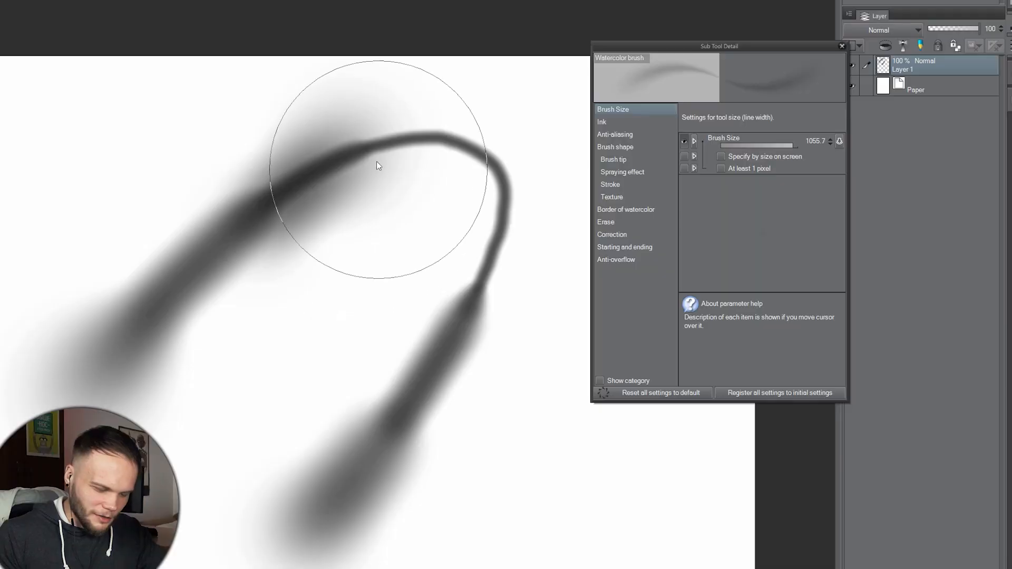
# - Lower the brush size's minimum pressure value fully, test the inverted curve with long diagonal strokes and undo them
pyautogui.hotkey('ctrl', 'z')
pyautogui.moveTo(378, 149)
pyautogui.mouseDown()
pyautogui.moveTo(330, 164)
pyautogui.moveTo(227, 253)
pyautogui.mouseUp()
pyautogui.hotkey('ctrl', 'z')
pyautogui.hotkey('ctrl', 'z')
pyautogui.moveTo(58, 377)
pyautogui.mouseDown()
pyautogui.moveTo(113, 330)
pyautogui.moveTo(238, 222)
pyautogui.moveTo(484, 94)
pyautogui.mouseUp()
pyautogui.hotkey('ctrl', 'z')
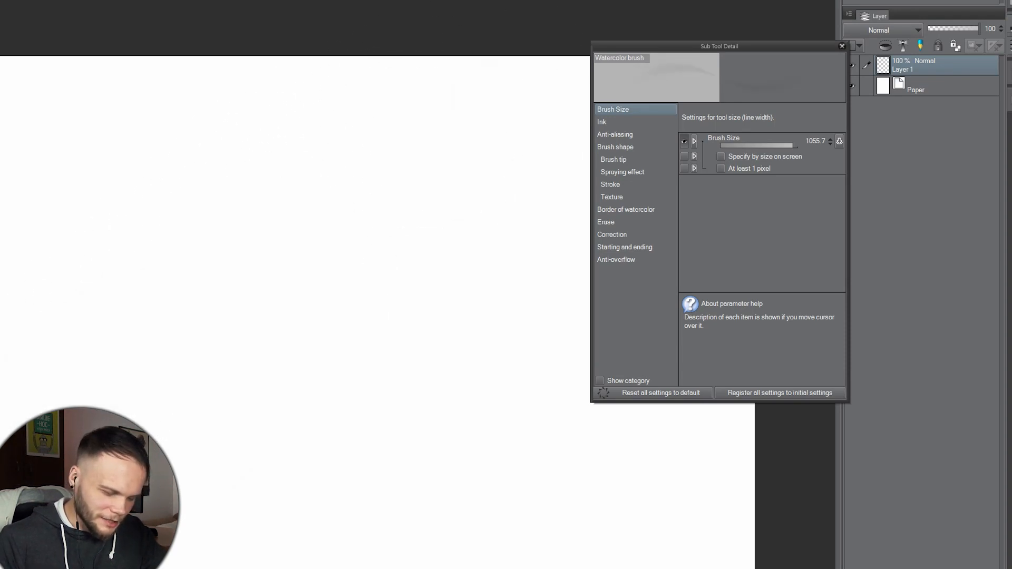
pyautogui.moveTo(46, 417)
pyautogui.mouseDown()
pyautogui.moveTo(142, 325)
pyautogui.moveTo(247, 248)
pyautogui.mouseUp()
pyautogui.hotkey('ctrl', 'z')
pyautogui.hotkey('ctrl', 'z')
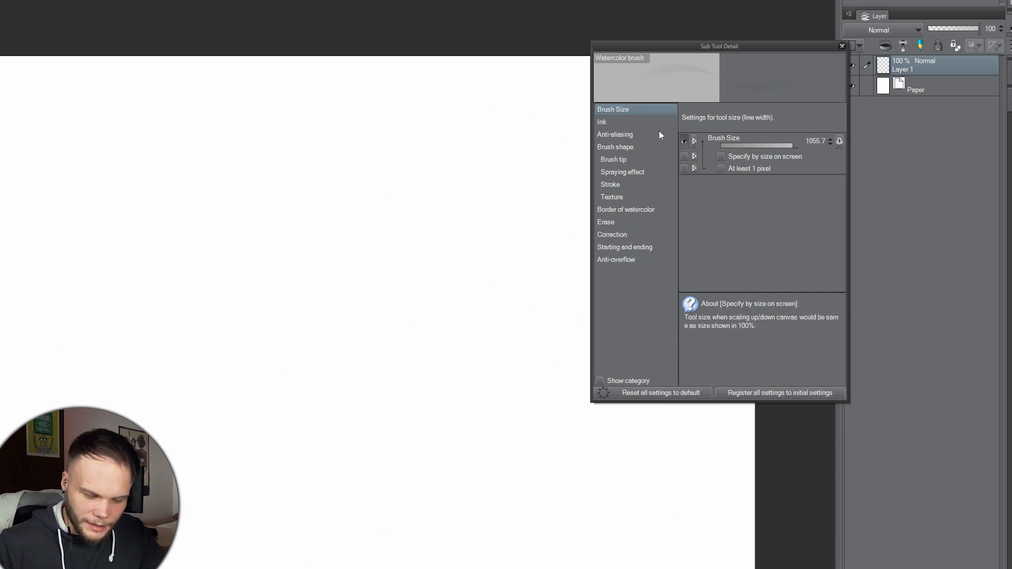
# - Restore the brush size's pen-pressure curve to a straight line rising from 0% to 100%
pyautogui.click(839, 141)
pyautogui.moveTo(792, 239); pyautogui.dragTo(887, 340)
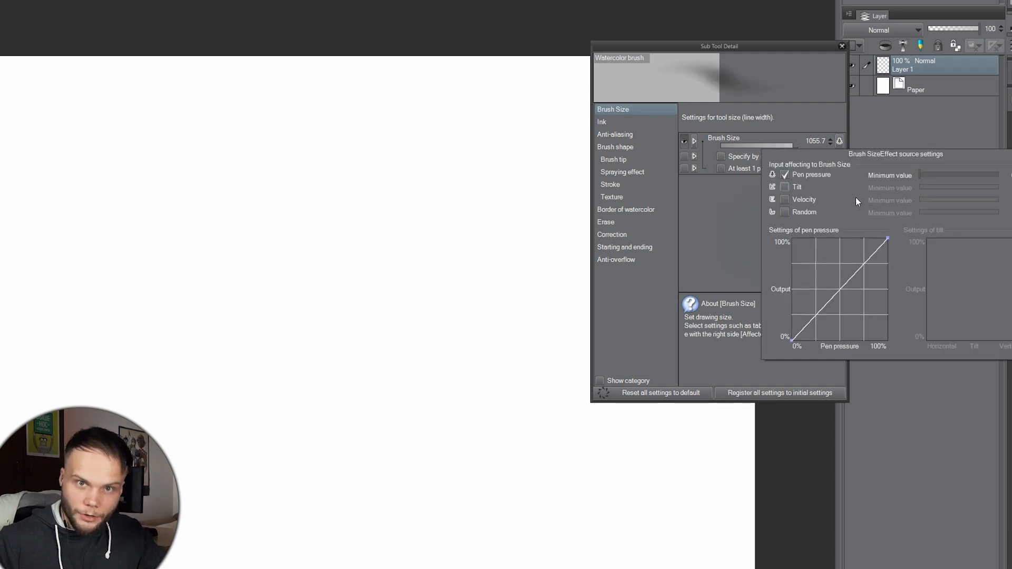
# - Undo a large soft test stroke, set the brush tip's density to 11, and test it with tapered curved strokes
pyautogui.moveTo(320, 274)
pyautogui.mouseDown()
pyautogui.moveTo(298, 355)
pyautogui.moveTo(331, 342)
pyautogui.moveTo(336, 366)
pyautogui.mouseUp()
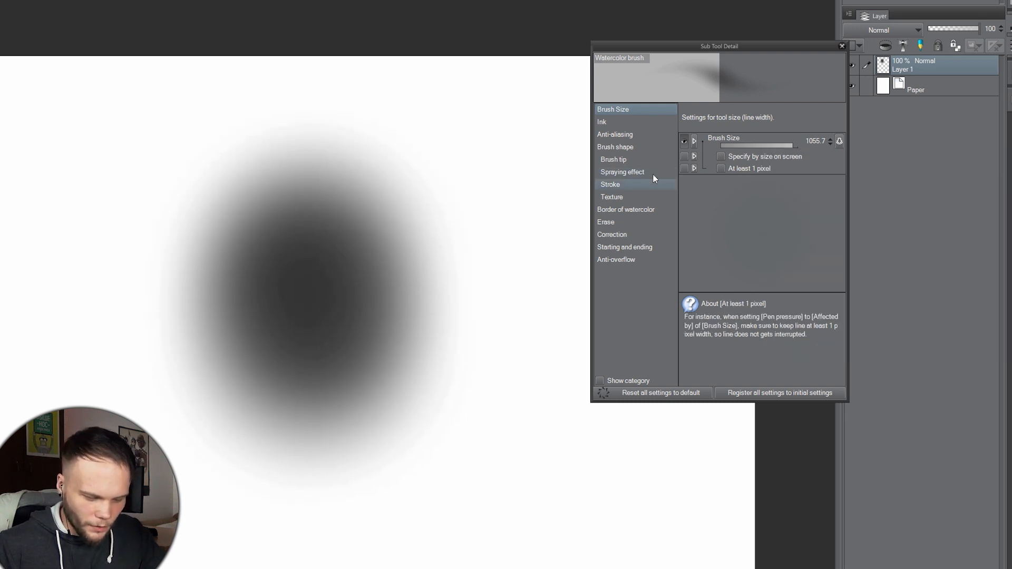
pyautogui.hotkey('ctrl', 'z')
pyautogui.click(629, 133)
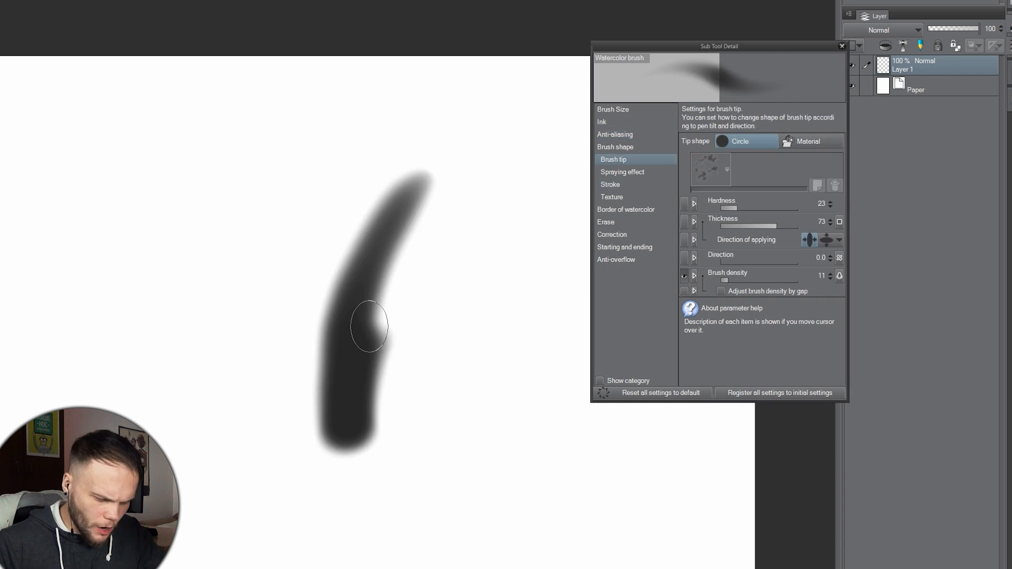
pyautogui.moveTo(371, 328); pyautogui.dragTo(429, 224)
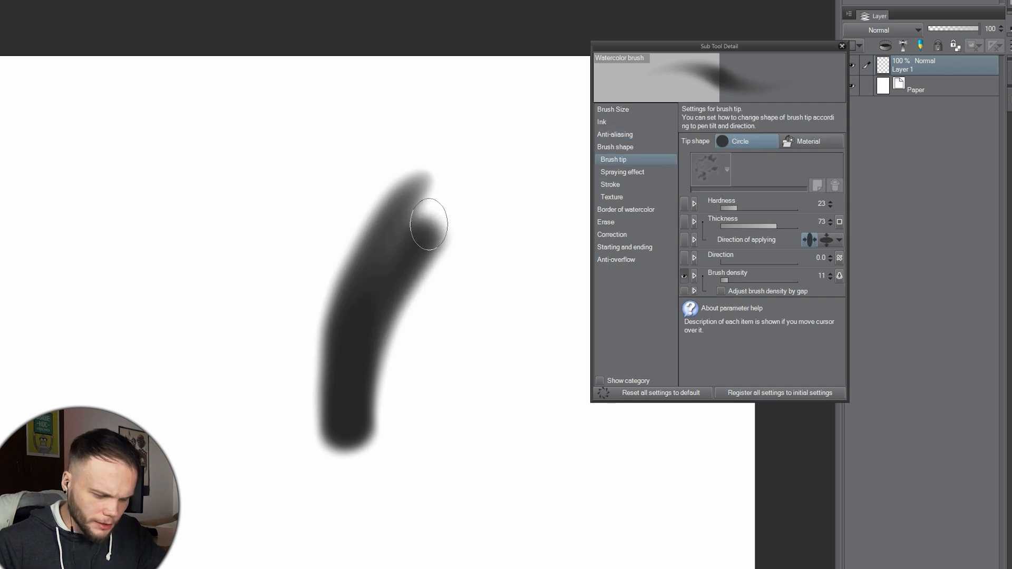
pyautogui.hotkey('ctrl', 'z')
pyautogui.moveTo(324, 136)
pyautogui.mouseDown()
pyautogui.moveTo(284, 153)
pyautogui.moveTo(169, 282)
pyautogui.moveTo(154, 392)
pyautogui.mouseUp()
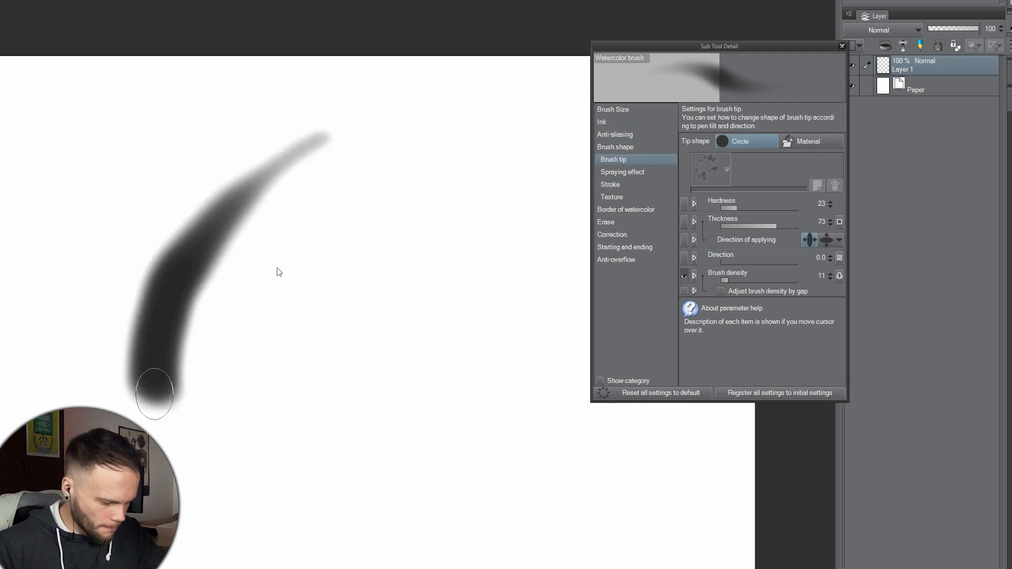
pyautogui.hotkey('ctrl', 'z')
# - Draw four more short test strokes with varying pen pressure and undo each one
pyautogui.moveTo(262, 170); pyautogui.dragTo(291, 376)
pyautogui.hotkey('ctrl', 'z')
pyautogui.moveTo(337, 224); pyautogui.dragTo(209, 369)
pyautogui.hotkey('ctrl', 'z')
pyautogui.moveTo(358, 124); pyautogui.dragTo(277, 369)
pyautogui.hotkey('ctrl', 'z')
pyautogui.moveTo(451, 232)
pyautogui.mouseDown()
pyautogui.moveTo(361, 365)
pyautogui.moveTo(432, 378)
pyautogui.mouseUp()
pyautogui.hotkey('ctrl', 'z')
# - Lower the brush density to 1, test it with long curved strokes, and clear the layer's contents
pyautogui.moveTo(144, 344)
pyautogui.mouseDown()
pyautogui.moveTo(342, 181)
pyautogui.moveTo(438, 130)
pyautogui.moveTo(465, 131)
pyautogui.moveTo(321, 290)
pyautogui.moveTo(252, 419)
pyautogui.mouseUp()
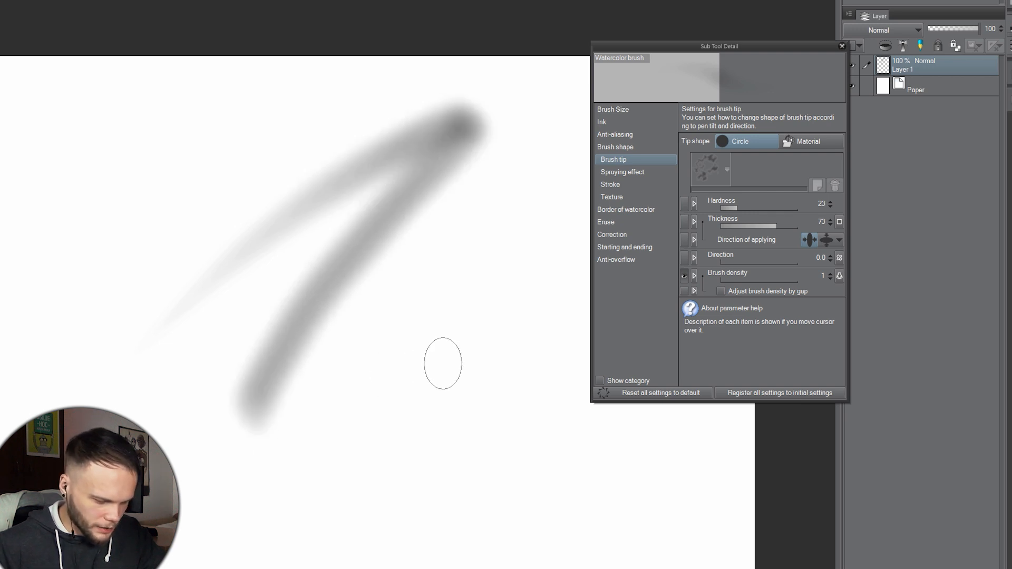
pyautogui.click(613, 109)
pyautogui.hotkey('ctrl', 'z')
pyautogui.moveTo(490, 151)
pyautogui.mouseDown()
pyautogui.moveTo(445, 237)
pyautogui.moveTo(443, 276)
pyautogui.mouseUp()
pyautogui.moveTo(400, 197); pyautogui.dragTo(368, 352)
pyautogui.press('Delete')
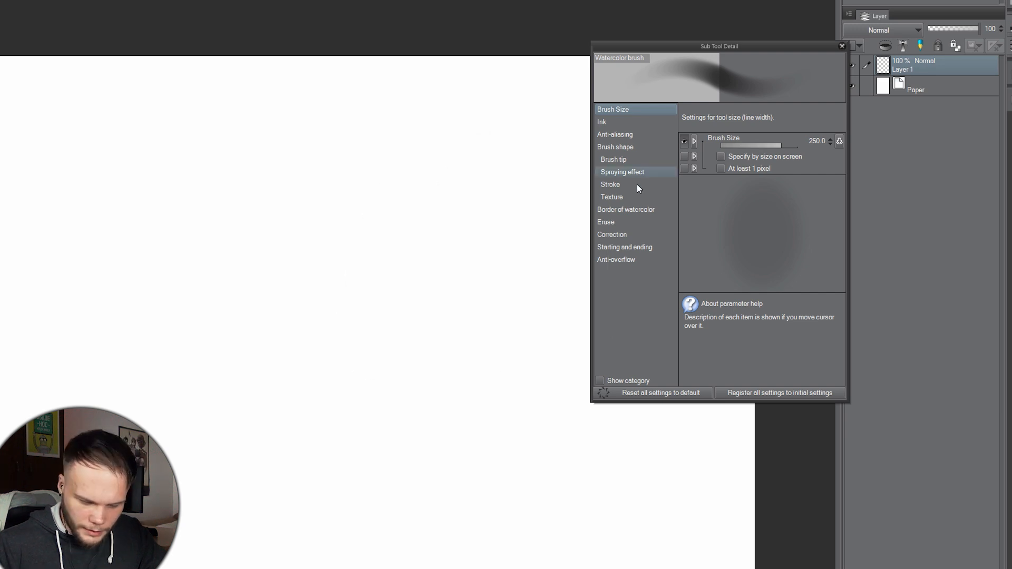
# - Turn on Continuous spraying in the stroke settings, test it with held dabs and short strokes, and undo them all
pyautogui.click(636, 186)
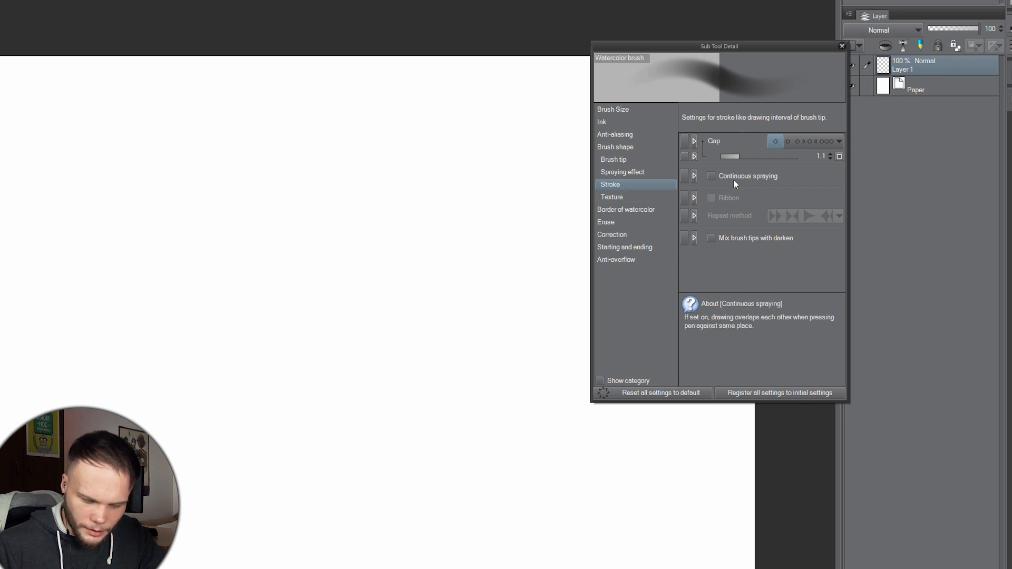
pyautogui.click(712, 177)
pyautogui.moveTo(369, 187); pyautogui.dragTo(369, 187)
pyautogui.moveTo(441, 160); pyautogui.dragTo(444, 158)
pyautogui.moveTo(427, 222); pyautogui.dragTo(428, 227)
pyautogui.moveTo(545, 182)
pyautogui.mouseDown()
pyautogui.moveTo(401, 130)
pyautogui.moveTo(390, 158)
pyautogui.moveTo(344, 187)
pyautogui.mouseUp()
pyautogui.moveTo(376, 236)
pyautogui.mouseDown()
pyautogui.moveTo(352, 247)
pyautogui.moveTo(310, 228)
pyautogui.mouseUp()
pyautogui.hotkey('ctrl', 'z')
pyautogui.hotkey('ctrl', 'z')
pyautogui.hotkey('ctrl', 'z')
pyautogui.hotkey('ctrl', 'z')
pyautogui.hotkey('ctrl', 'z')
pyautogui.hotkey('ctrl', 'z')
# - Paint a long diagonal stroke surrounded by sprayed dabs, undo them all, and turn Continuous spraying off
pyautogui.moveTo(240, 312)
pyautogui.mouseDown()
pyautogui.moveTo(313, 243)
pyautogui.moveTo(466, 150)
pyautogui.mouseUp()
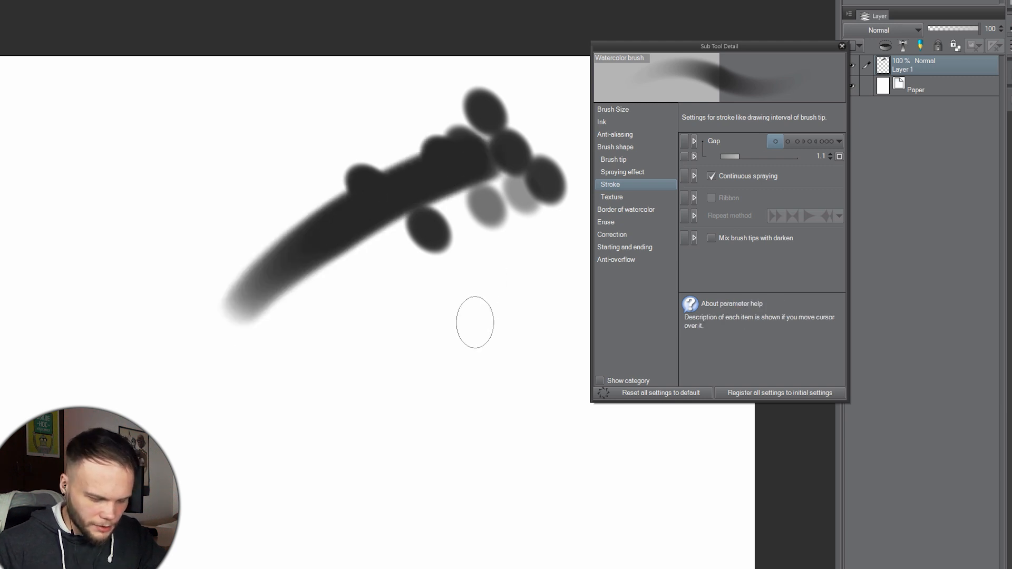
pyautogui.hotkey('ctrl', 'z')
pyautogui.hotkey('ctrl', 'z')
pyautogui.hotkey('ctrl', 'z')
pyautogui.hotkey('ctrl', 'z')
pyautogui.hotkey('ctrl', 'z')
pyautogui.hotkey('ctrl', 'z')
pyautogui.hotkey('ctrl', 'z')
pyautogui.hotkey('ctrl', 'z')
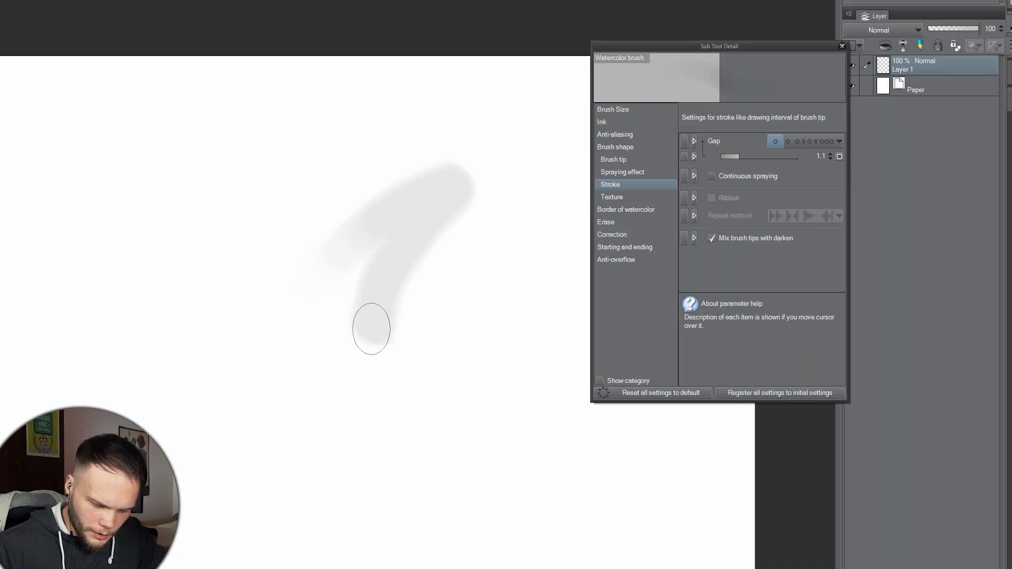
# - Turn on Mix brush tips with darken and test it with soft curved strokes
pyautogui.hotkey('ctrl', 'z')
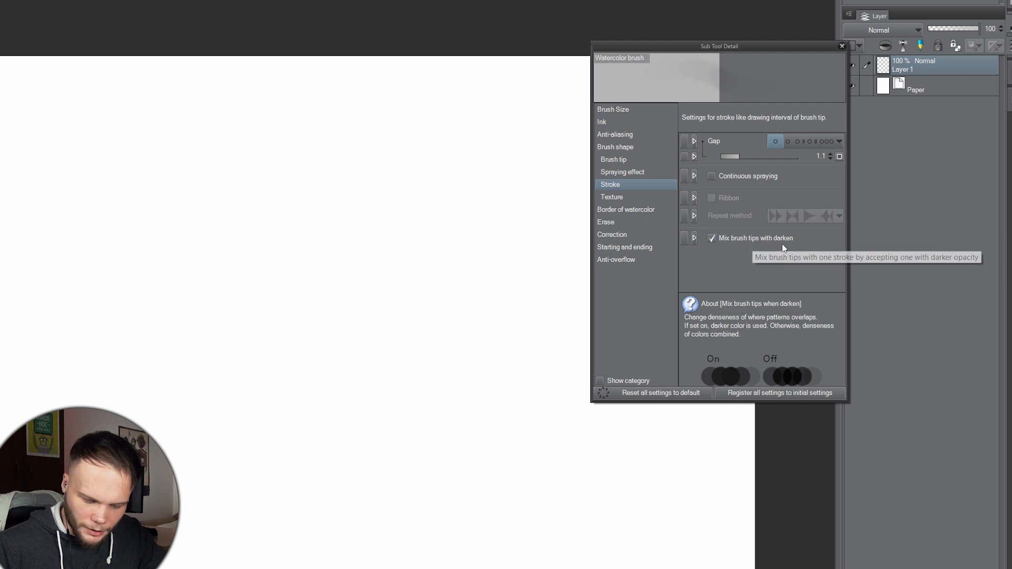
pyautogui.moveTo(199, 252)
pyautogui.mouseDown()
pyautogui.moveTo(362, 158)
pyautogui.moveTo(310, 283)
pyautogui.moveTo(296, 410)
pyautogui.mouseUp()
pyautogui.hotkey('ctrl', 'z')
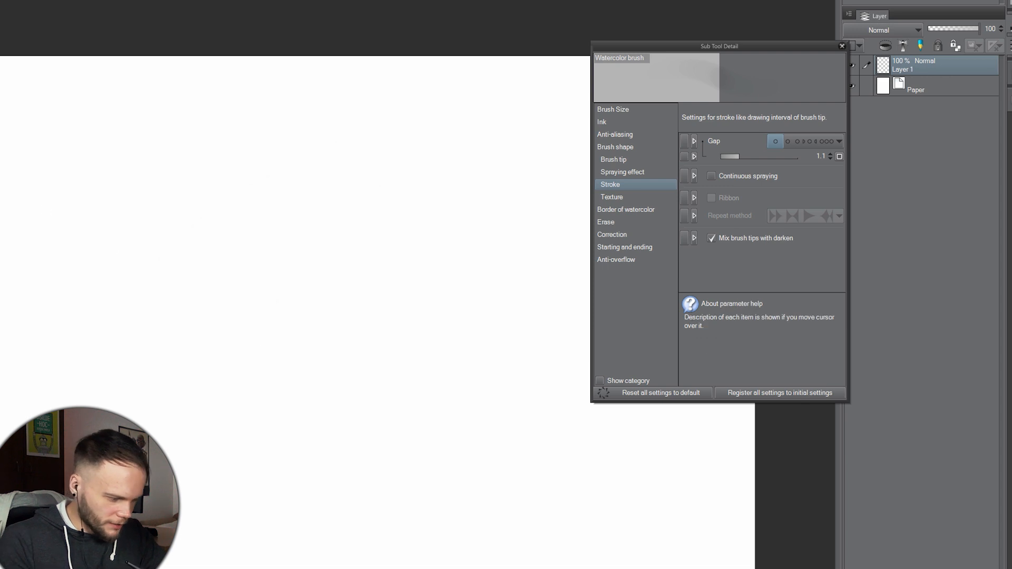
pyautogui.moveTo(345, 207)
pyautogui.mouseDown()
pyautogui.moveTo(361, 221)
pyautogui.moveTo(350, 281)
pyautogui.moveTo(409, 227)
pyautogui.moveTo(393, 369)
pyautogui.mouseUp()
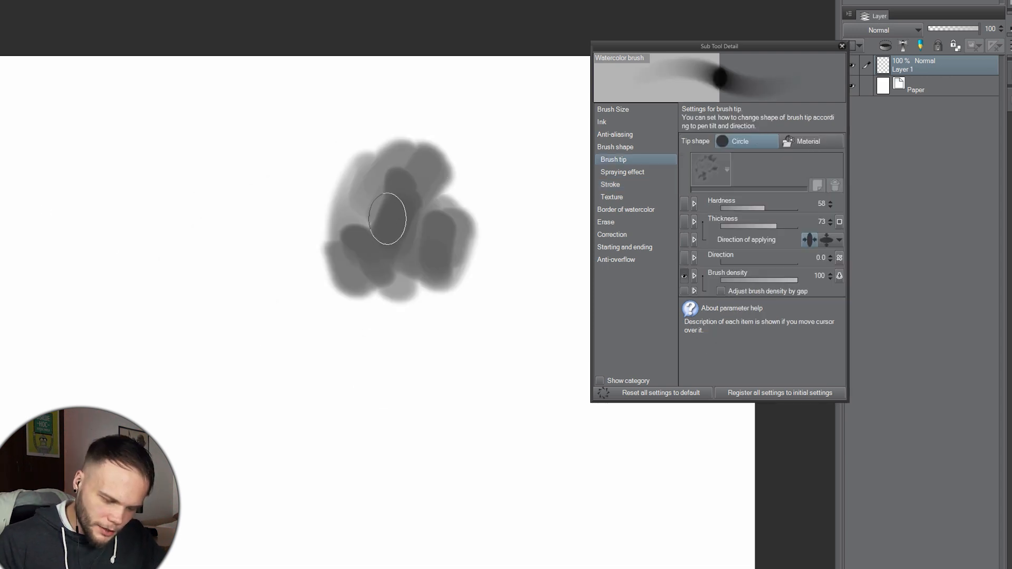
# - Set the brush tip's hardness to 58 and density to 100, paint overlapping gray strokes, and inspect the density's pen-pressure curve
pyautogui.moveTo(388, 219)
pyautogui.mouseDown()
pyautogui.moveTo(458, 222)
pyautogui.moveTo(485, 199)
pyautogui.moveTo(500, 270)
pyautogui.moveTo(448, 306)
pyautogui.moveTo(441, 343)
pyautogui.mouseUp()
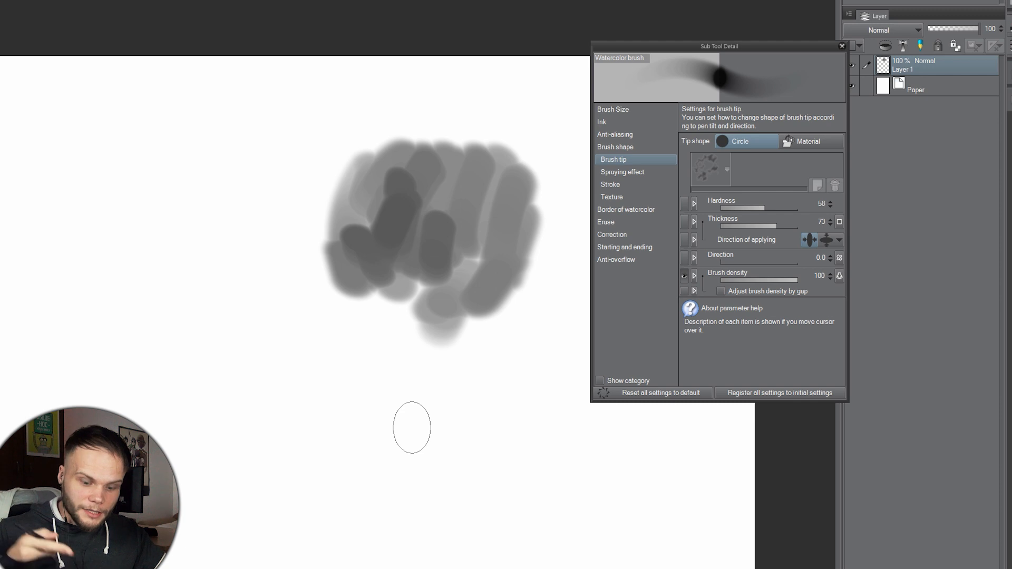
pyautogui.click(839, 277)
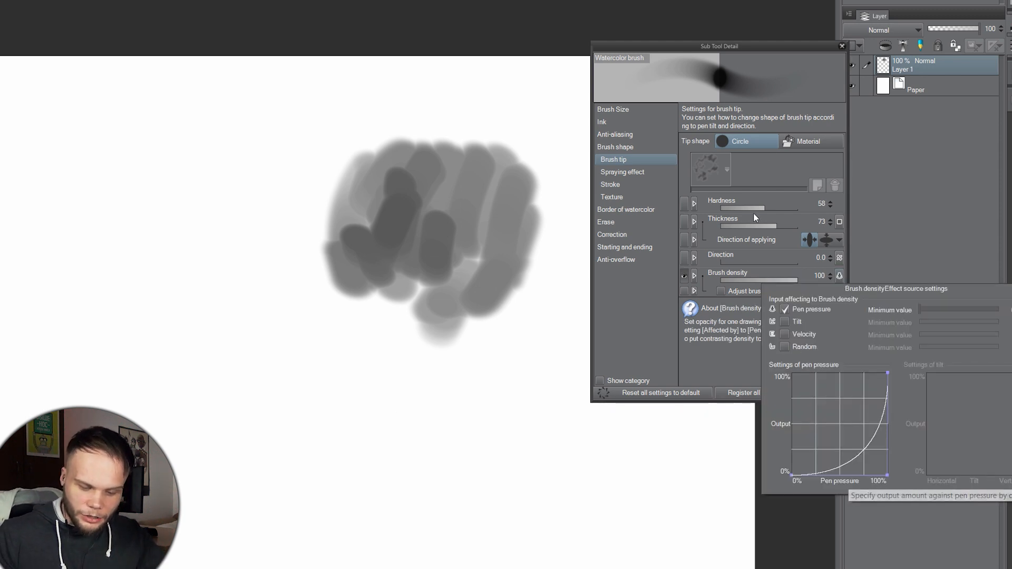
pyautogui.click(715, 348)
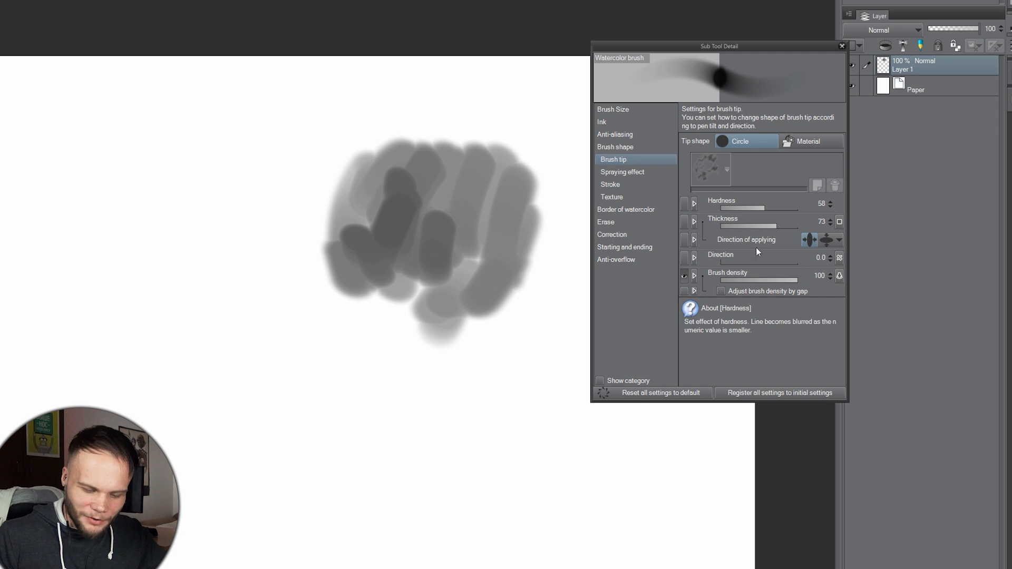
# - Review the ink and texture settings, test Mix brush tips with darken using overlapping light and dark strokes, and clear the layer
pyautogui.click(631, 122)
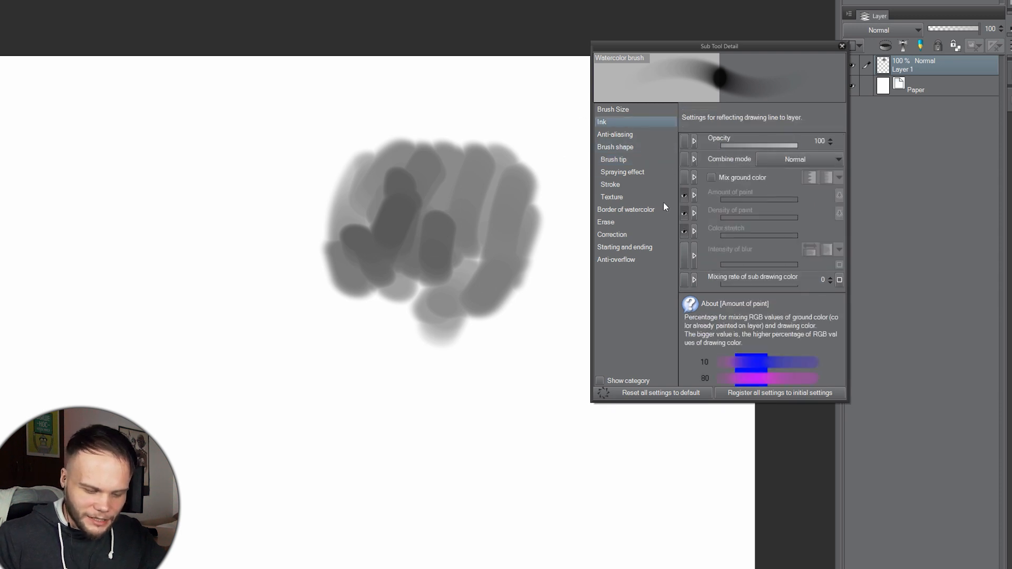
pyautogui.click(614, 160)
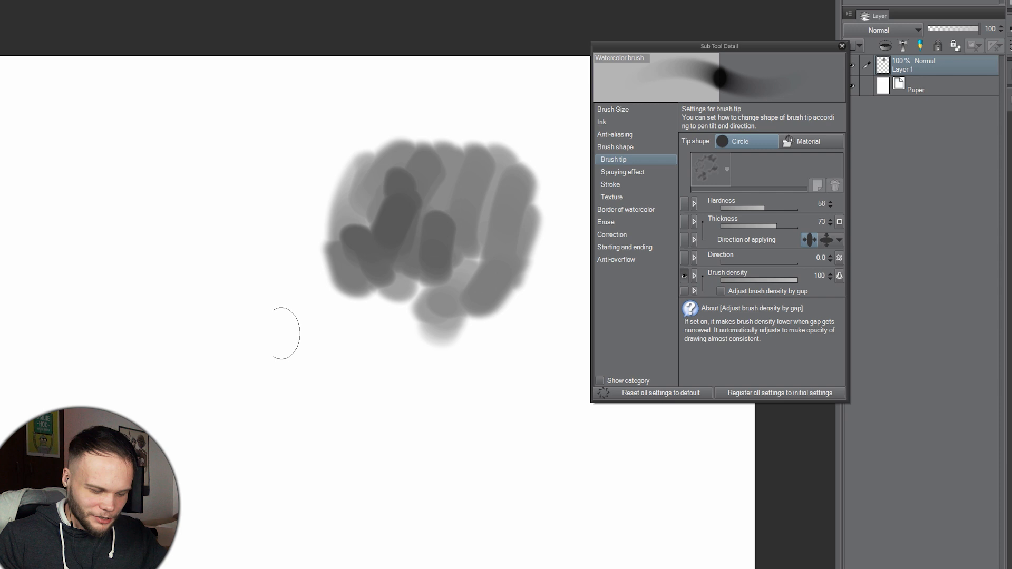
pyautogui.click(634, 196)
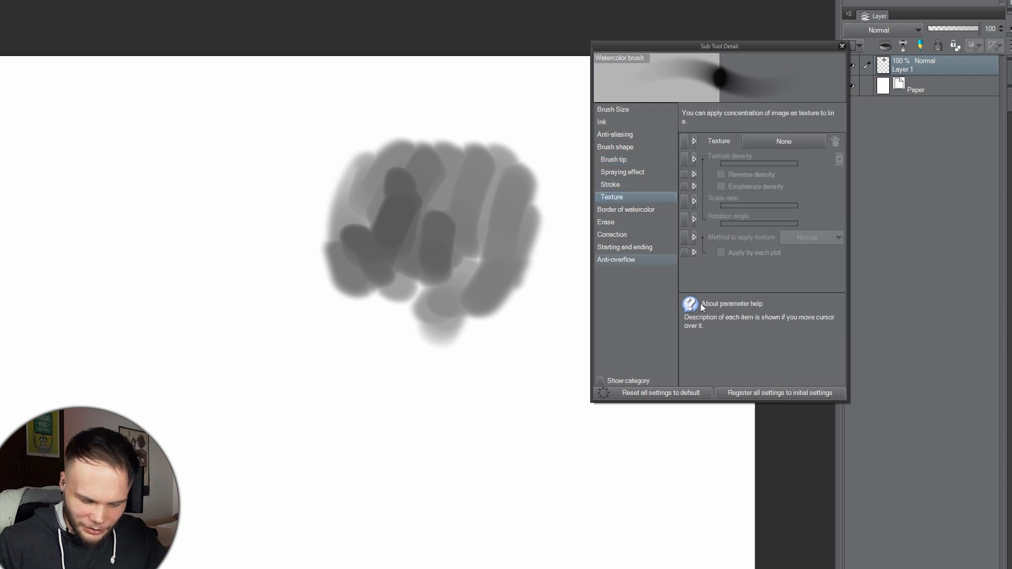
pyautogui.click(628, 185)
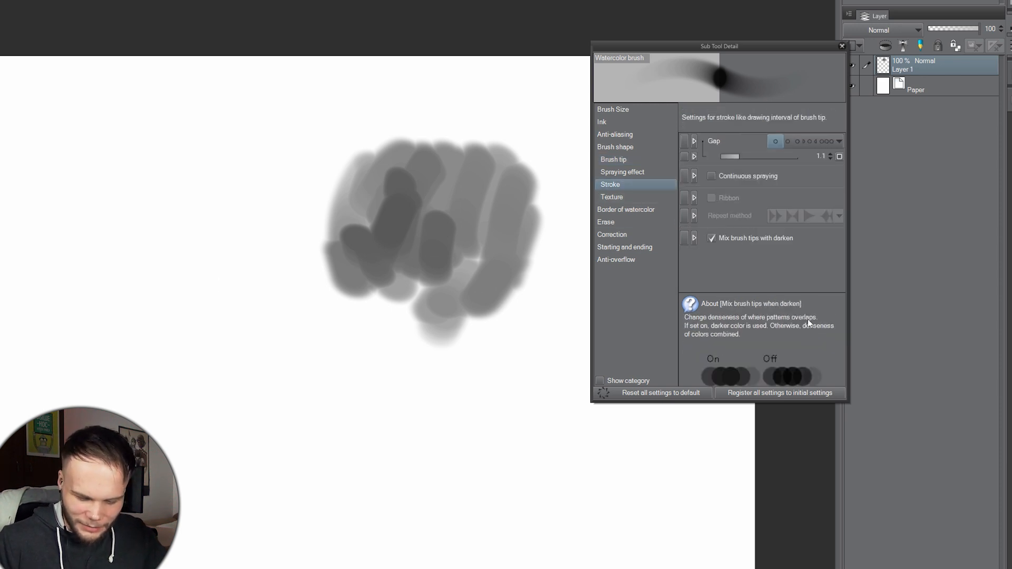
pyautogui.moveTo(284, 176); pyautogui.dragTo(257, 277)
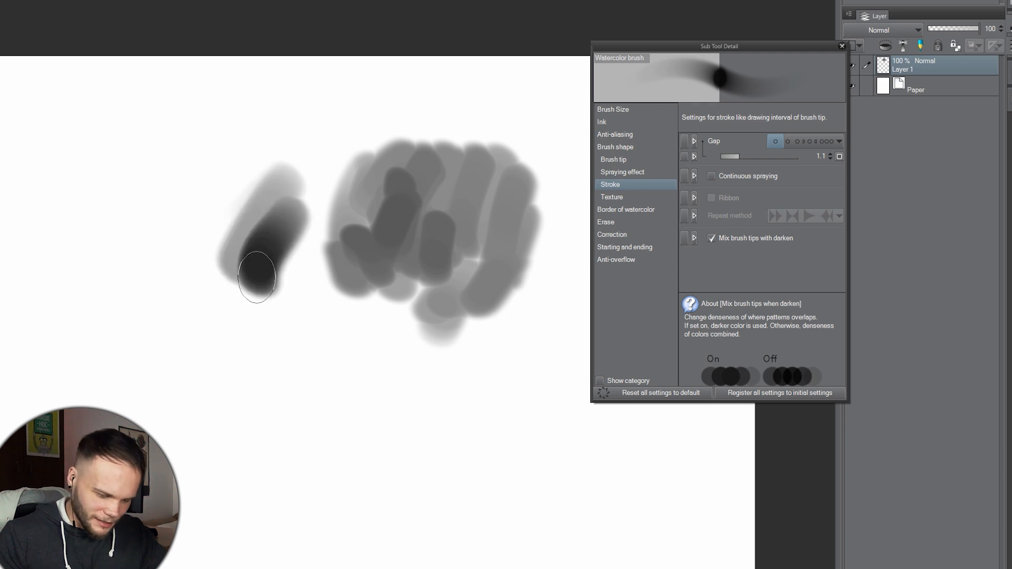
pyautogui.moveTo(263, 174)
pyautogui.mouseDown()
pyautogui.moveTo(255, 323)
pyautogui.moveTo(339, 357)
pyautogui.moveTo(329, 276)
pyautogui.mouseUp()
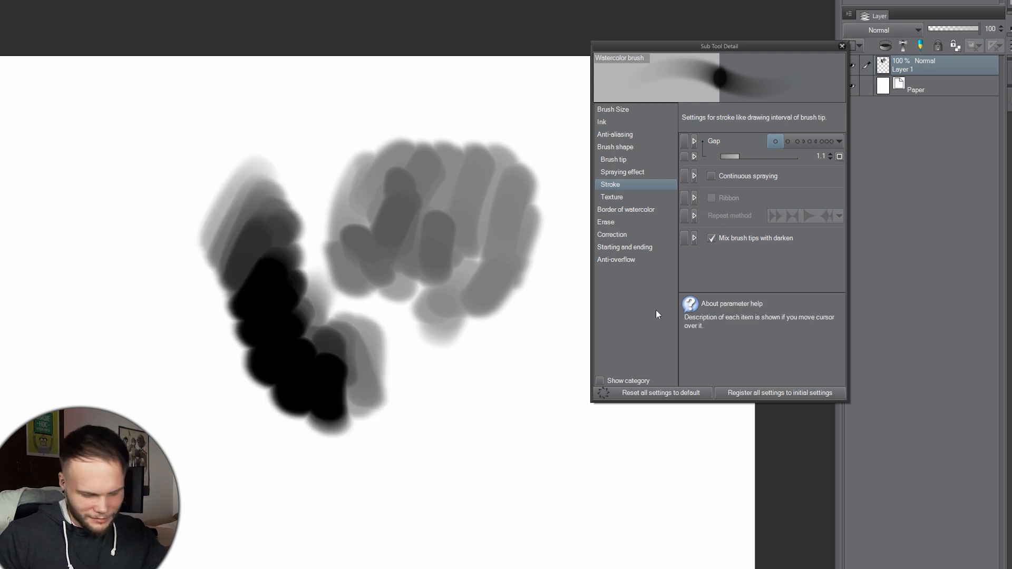
pyautogui.hotkey('ctrl', 'z')
pyautogui.hotkey('ctrl', 'z')
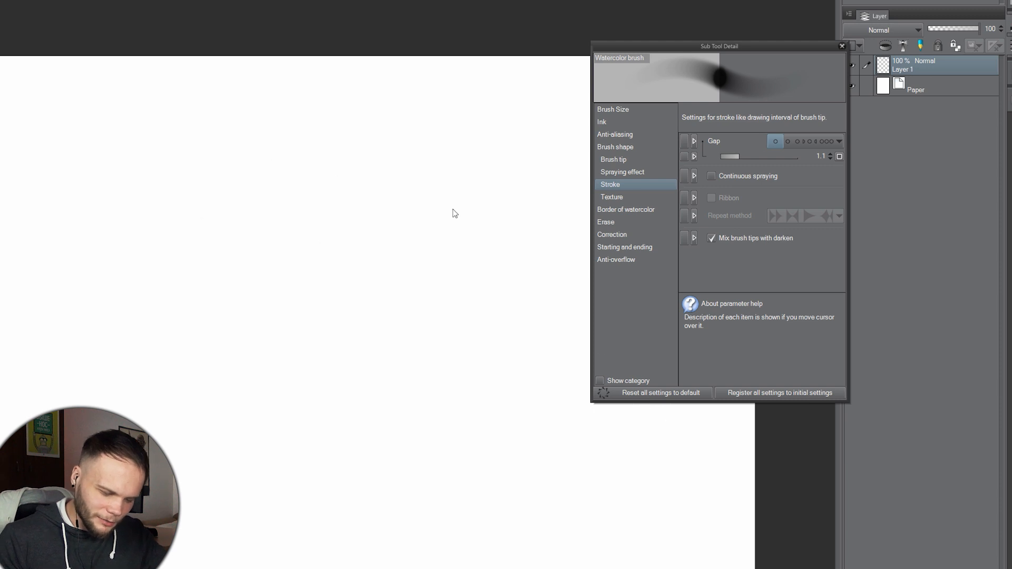
pyautogui.moveTo(359, 180)
pyautogui.mouseDown()
pyautogui.moveTo(383, 185)
pyautogui.moveTo(337, 250)
pyautogui.moveTo(331, 234)
pyautogui.moveTo(363, 244)
pyautogui.mouseUp()
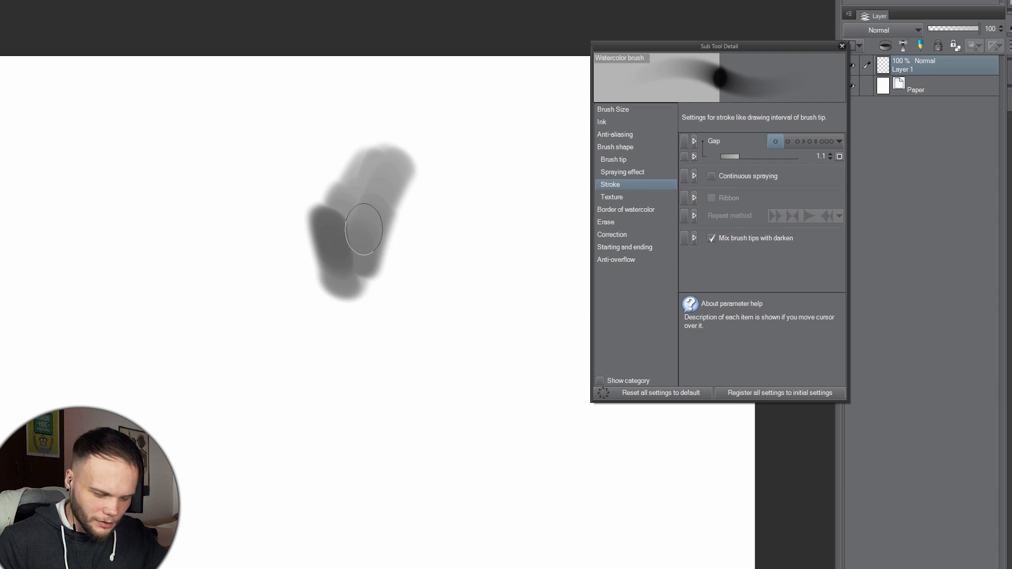
pyautogui.press('Delete')
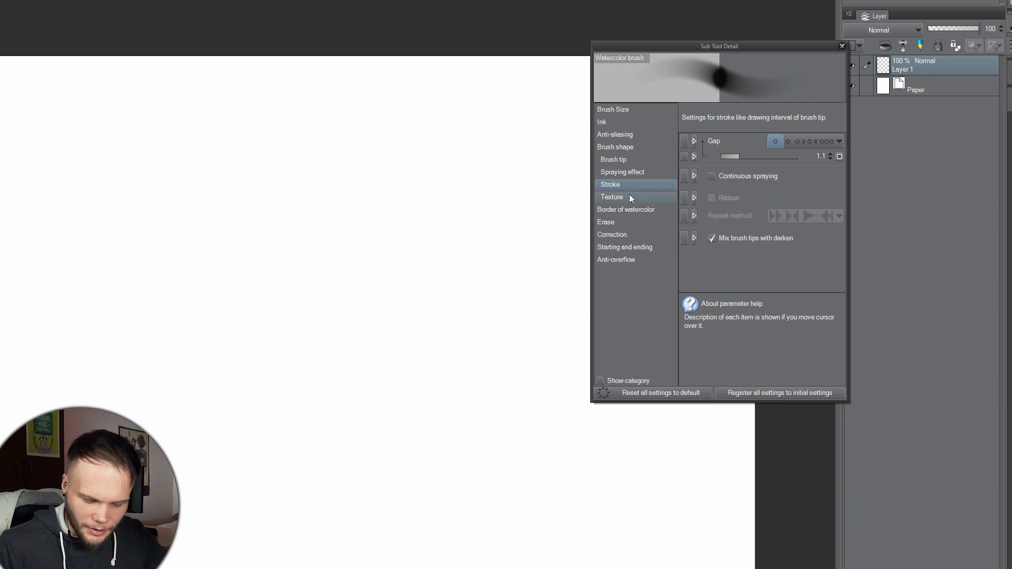
# - Open the brush's texture settings and paint light and dark diagonal test strokes without a texture
pyautogui.click(631, 198)
pyautogui.moveTo(267, 274)
pyautogui.mouseDown()
pyautogui.moveTo(466, 152)
pyautogui.moveTo(416, 196)
pyautogui.moveTo(369, 267)
pyautogui.moveTo(338, 325)
pyautogui.moveTo(324, 393)
pyautogui.mouseUp()
pyautogui.moveTo(471, 186)
pyautogui.mouseDown()
pyautogui.moveTo(451, 192)
pyautogui.moveTo(412, 363)
pyautogui.mouseUp()
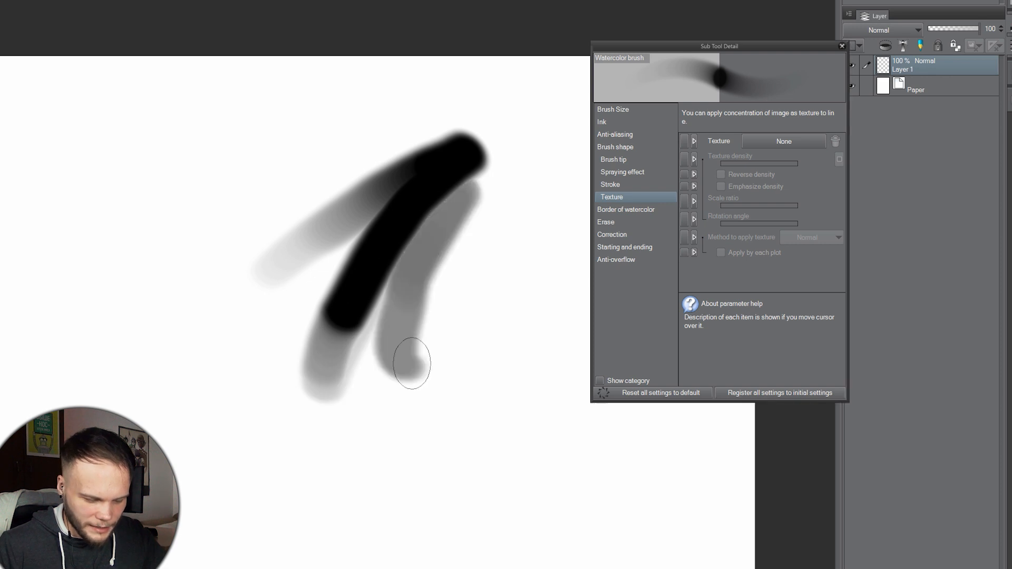
# - Apply the Bird's eye maple paper texture to the brush, test it with light and dark strokes, and clear the layer
pyautogui.click(784, 141)
pyautogui.moveTo(507, 119); pyautogui.dragTo(504, 212)
pyautogui.click(357, 155)
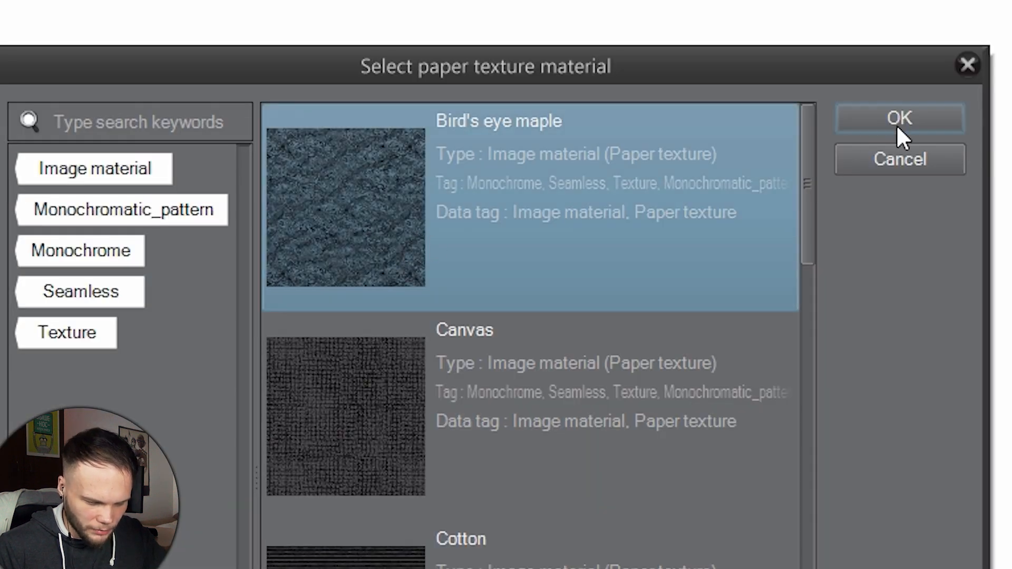
pyautogui.click(897, 125)
pyautogui.moveTo(285, 226)
pyautogui.mouseDown()
pyautogui.moveTo(362, 169)
pyautogui.moveTo(310, 290)
pyautogui.moveTo(386, 218)
pyautogui.moveTo(388, 388)
pyautogui.mouseUp()
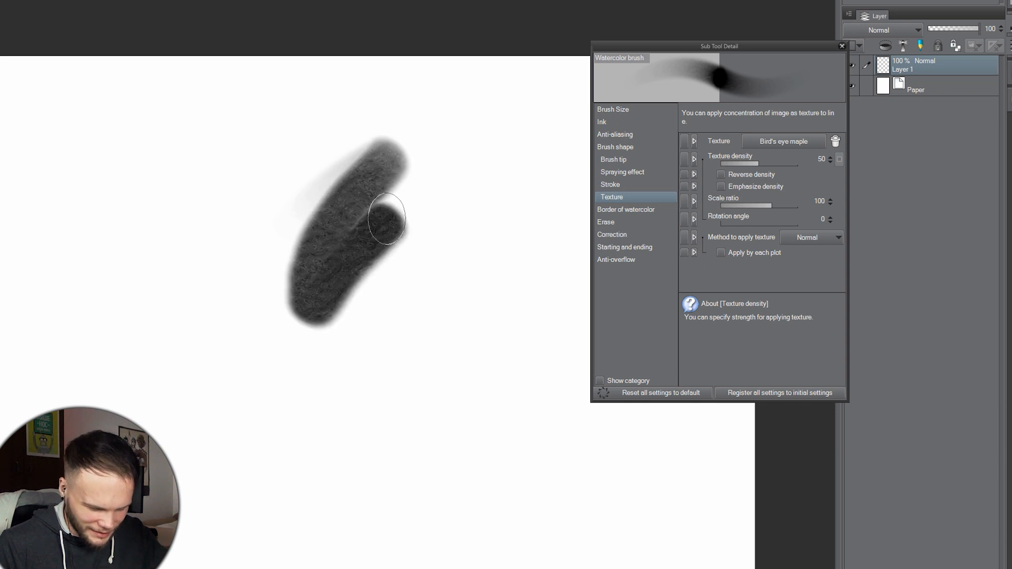
pyautogui.moveTo(519, 169)
pyautogui.mouseDown()
pyautogui.moveTo(485, 267)
pyautogui.moveTo(483, 314)
pyautogui.mouseUp()
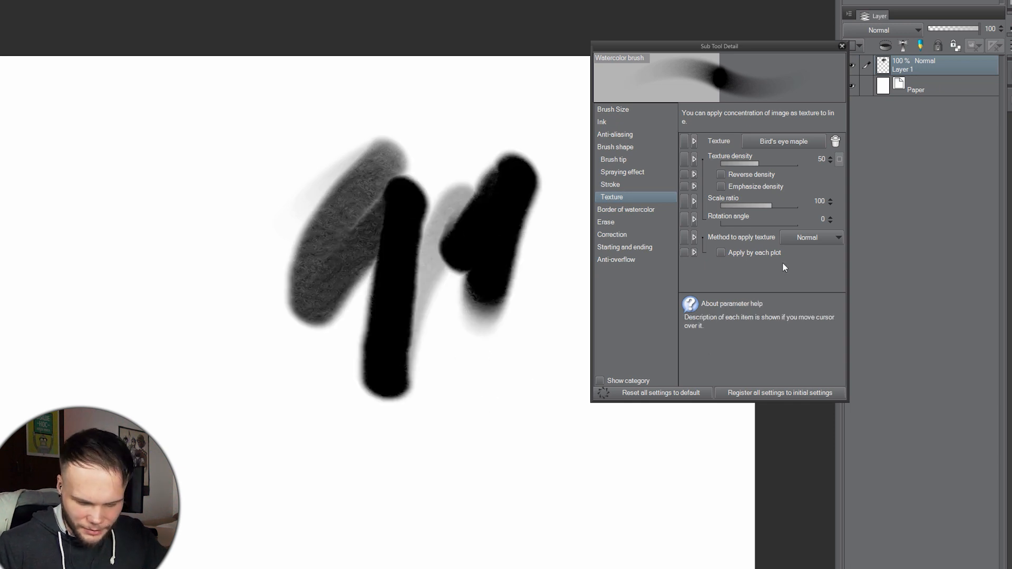
pyautogui.press('Delete')
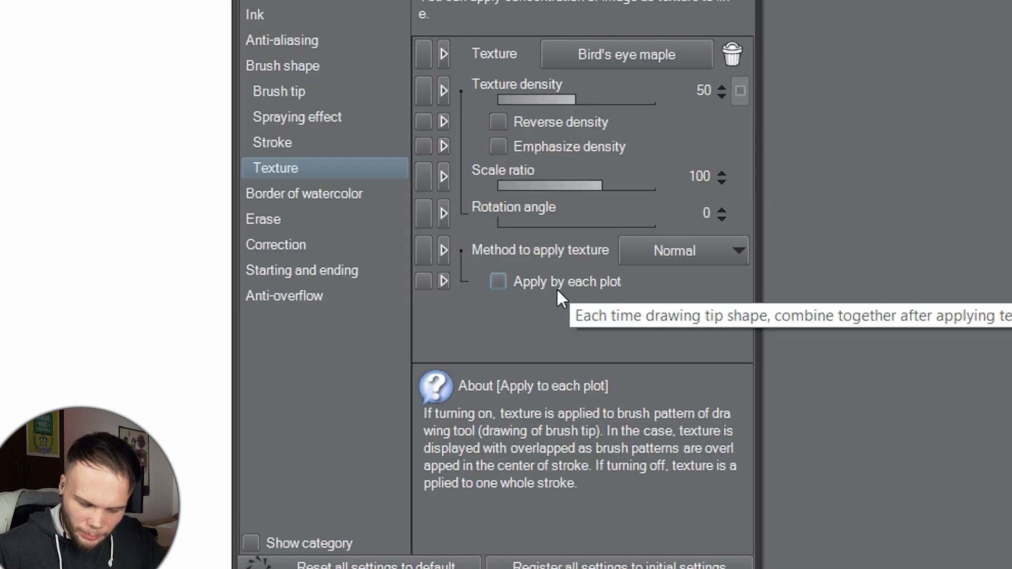
# - Toggle Apply by each plot for the texture and test it with long diagonal strokes
pyautogui.click(499, 281)
pyautogui.moveTo(252, 315)
pyautogui.mouseDown()
pyautogui.moveTo(402, 183)
pyautogui.moveTo(447, 160)
pyautogui.moveTo(471, 163)
pyautogui.mouseUp()
pyautogui.moveTo(517, 137)
pyautogui.mouseDown()
pyautogui.moveTo(420, 238)
pyautogui.moveTo(354, 368)
pyautogui.mouseUp()
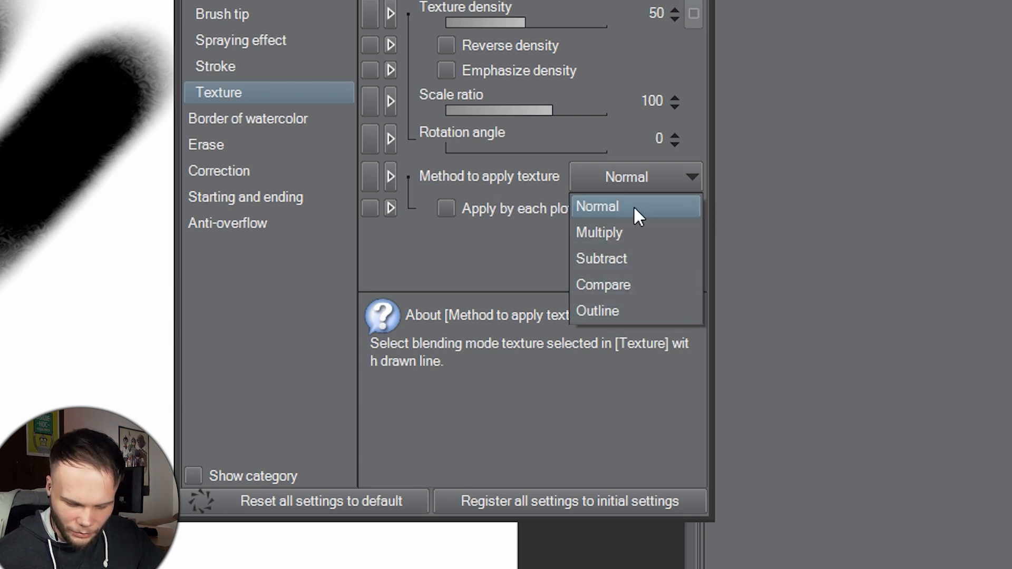
# - Set the texture application method to Multiply, test it with short strokes, and undo them
pyautogui.click(617, 240)
pyautogui.moveTo(158, 326)
pyautogui.mouseDown()
pyautogui.moveTo(248, 274)
pyautogui.moveTo(316, 189)
pyautogui.moveTo(158, 300)
pyautogui.moveTo(316, 194)
pyautogui.mouseUp()
pyautogui.hotkey('ctrl', 'z')
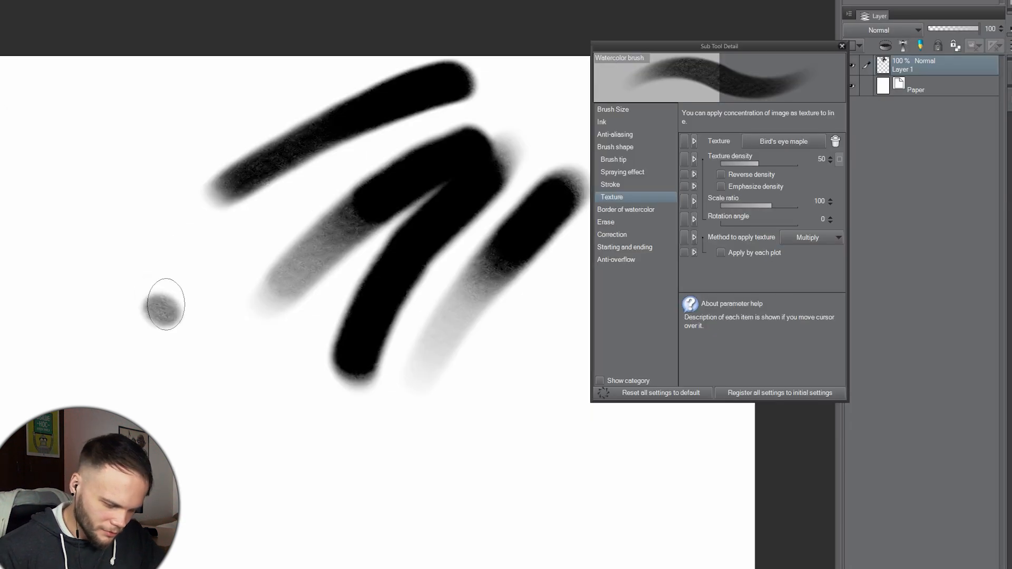
pyautogui.hotkey('ctrl', 'z')
# - Set the texture application method to Subtract, test it with diagonal strokes, and undo them
pyautogui.click(811, 238)
pyautogui.click(808, 260)
pyautogui.moveTo(158, 419); pyautogui.dragTo(319, 313)
pyautogui.hotkey('ctrl', 'z')
pyautogui.moveTo(105, 321)
pyautogui.mouseDown()
pyautogui.moveTo(156, 276)
pyautogui.moveTo(269, 216)
pyautogui.mouseUp()
pyautogui.hotkey('ctrl', 'z')
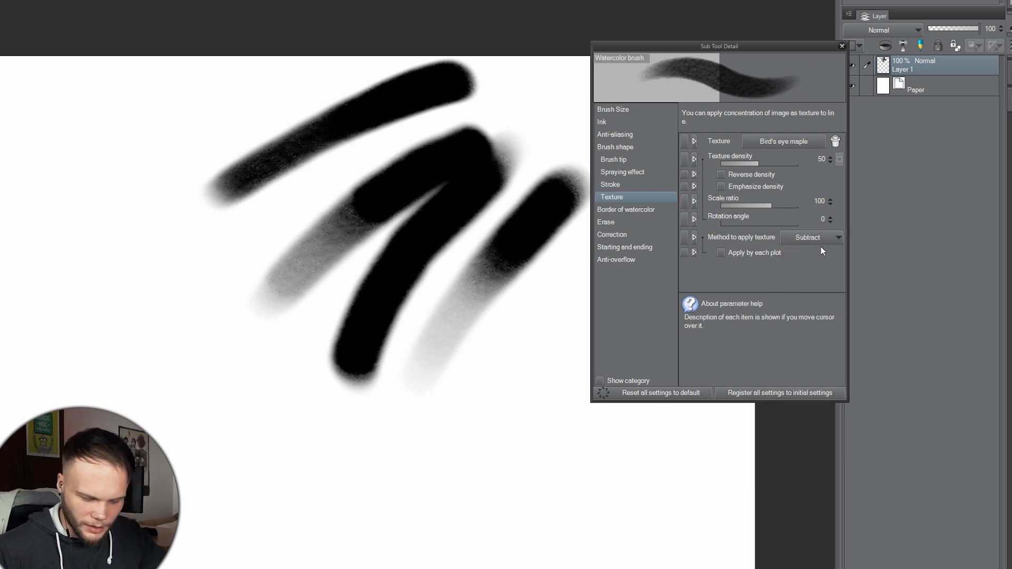
# - Try the next texture application method in the list with a long diagonal stroke and undo the stroke
pyautogui.click(828, 240)
pyautogui.moveTo(329, 451)
pyautogui.mouseDown()
pyautogui.moveTo(471, 401)
pyautogui.moveTo(572, 343)
pyautogui.mouseUp()
pyautogui.hotkey('ctrl', 'z')
# - Set the texture application method to Outline and test it with a curved stroke beside the existing ones
pyautogui.click(812, 237)
pyautogui.click(808, 299)
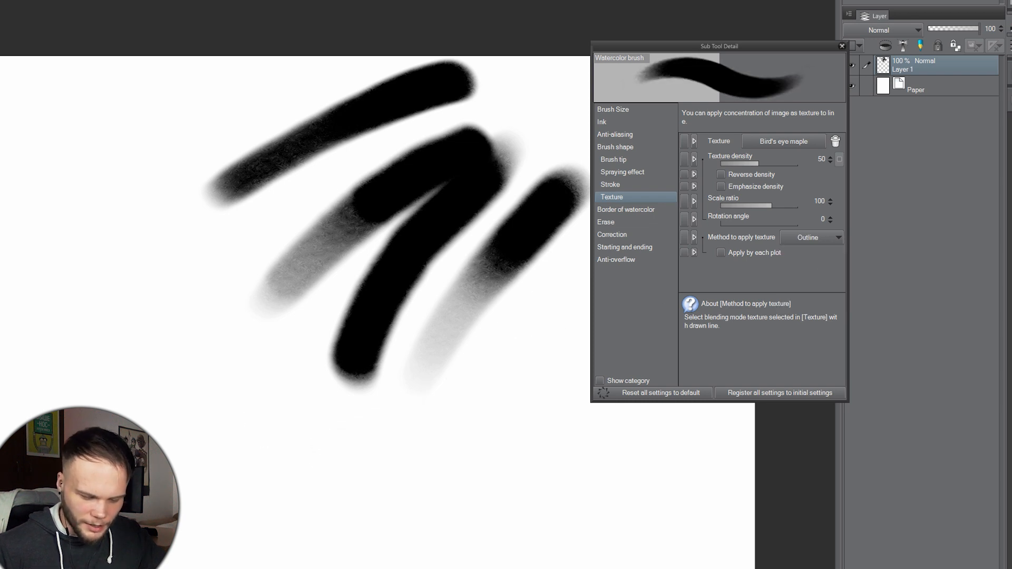
pyautogui.moveTo(114, 210)
pyautogui.mouseDown()
pyautogui.moveTo(227, 113)
pyautogui.moveTo(298, 79)
pyautogui.mouseUp()
pyautogui.hotkey('ctrl', 'z')
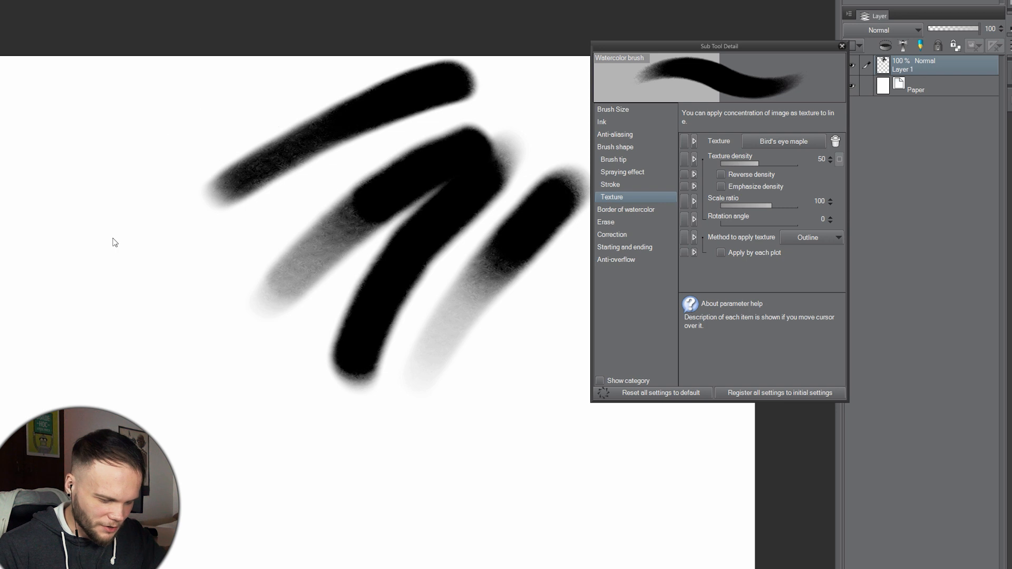
pyautogui.moveTo(203, 129)
pyautogui.mouseDown()
pyautogui.moveTo(143, 198)
pyautogui.moveTo(103, 308)
pyautogui.mouseUp()
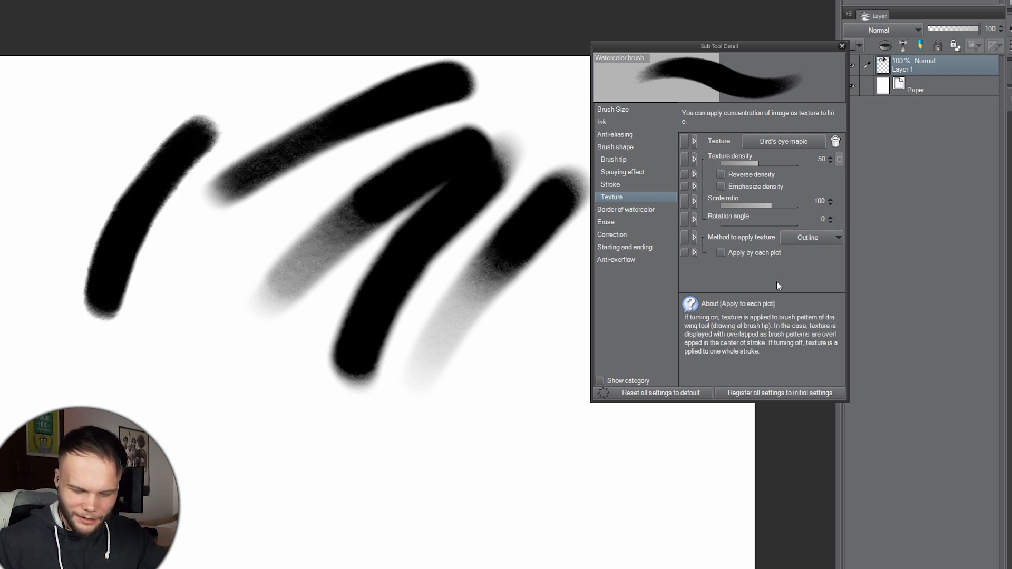
# - Turn on Apply by each plot for the texture and test it with short diagonal strokes, undoing the first
pyautogui.moveTo(252, 348); pyautogui.dragTo(344, 266)
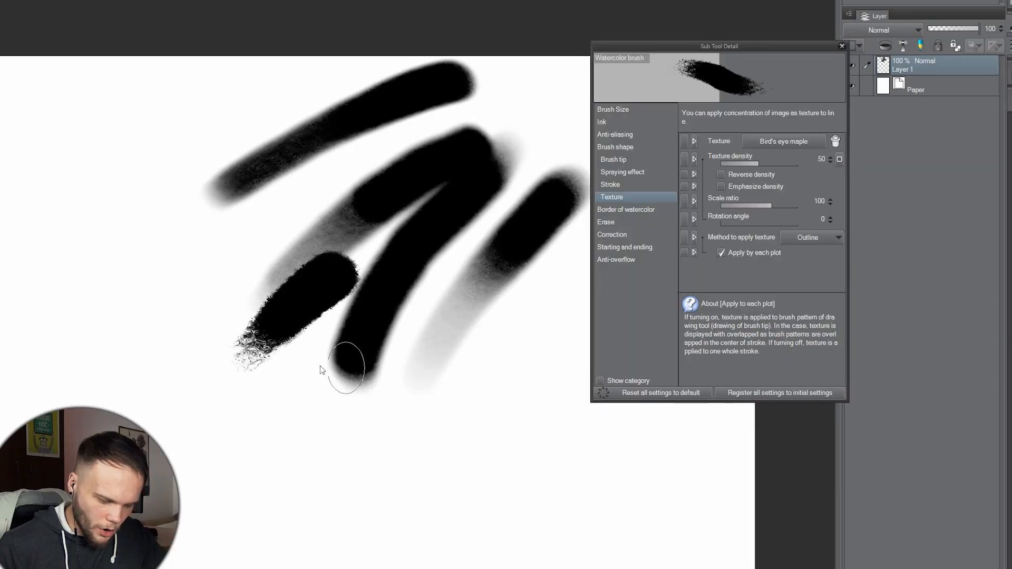
pyautogui.hotkey('ctrl', 'z')
pyautogui.moveTo(145, 302); pyautogui.dragTo(234, 241)
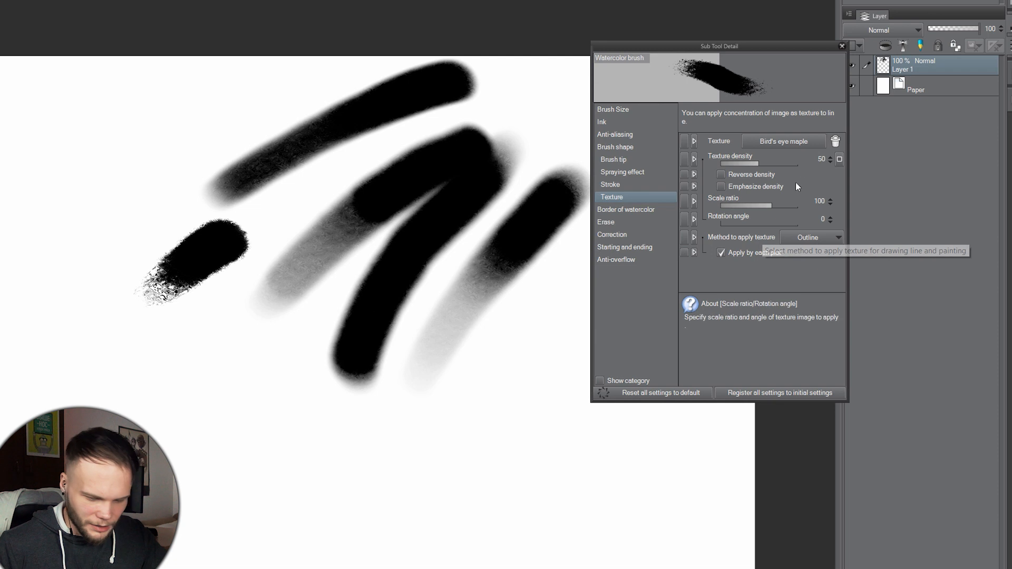
# - Replace the brush's paper texture with the Canvas material
pyautogui.click(805, 145)
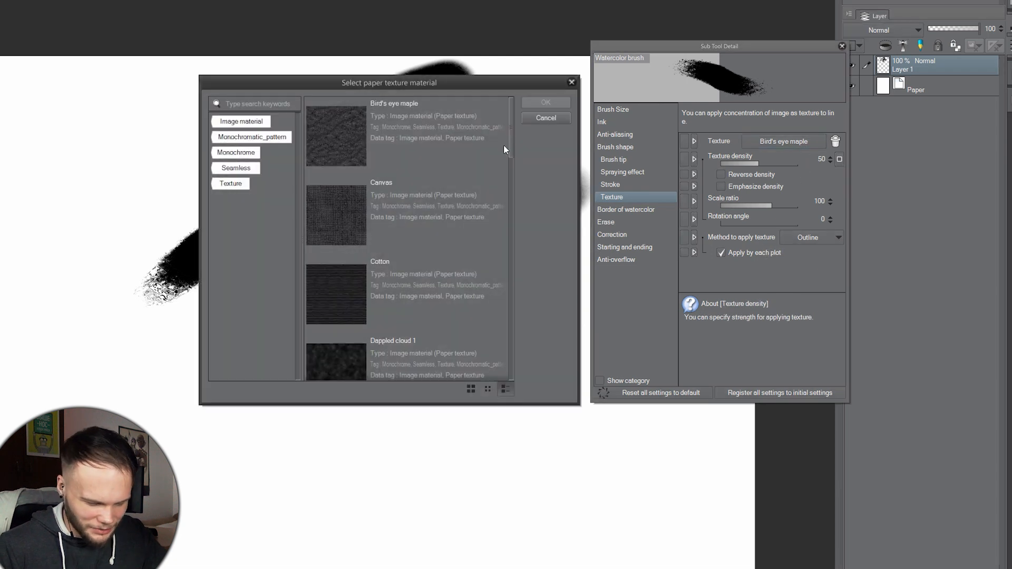
pyautogui.click(446, 205)
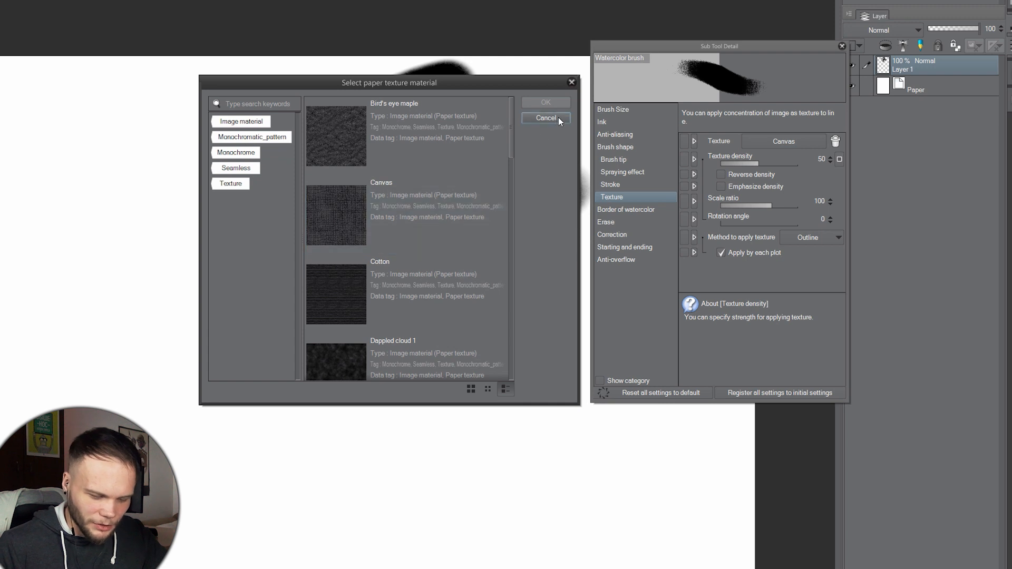
pyautogui.click(558, 117)
# - Raise the texture's scale ratio to 287 and test the enlarged weave with diagonal strokes
pyautogui.moveTo(768, 204); pyautogui.dragTo(782, 203)
pyautogui.moveTo(303, 369)
pyautogui.mouseDown()
pyautogui.moveTo(339, 361)
pyautogui.moveTo(463, 248)
pyautogui.moveTo(557, 194)
pyautogui.moveTo(686, 152)
pyautogui.mouseUp()
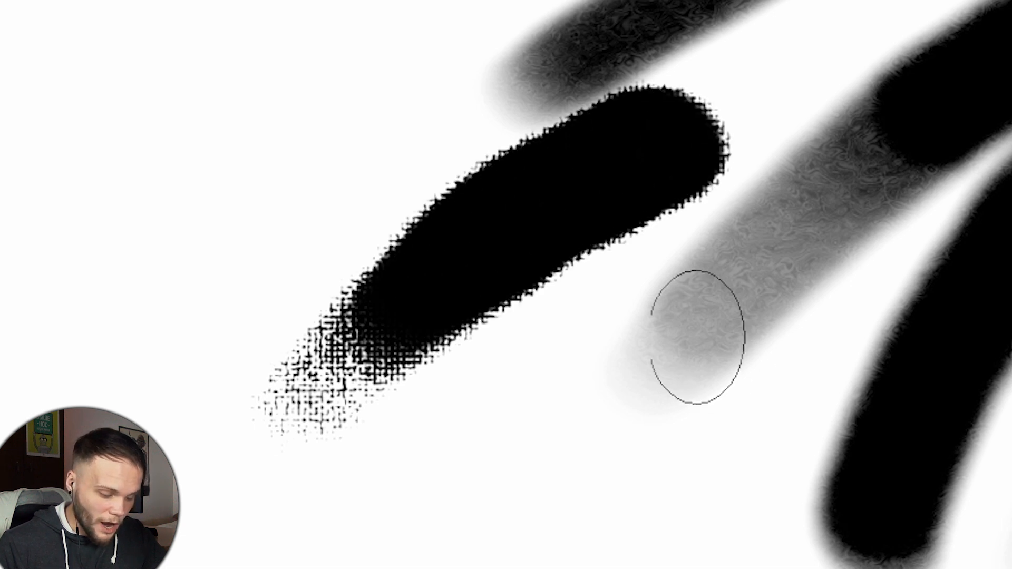
pyautogui.hotkey('ctrl', 'z')
pyautogui.moveTo(337, 348)
pyautogui.mouseDown()
pyautogui.moveTo(382, 341)
pyautogui.moveTo(471, 267)
pyautogui.moveTo(681, 178)
pyautogui.mouseUp()
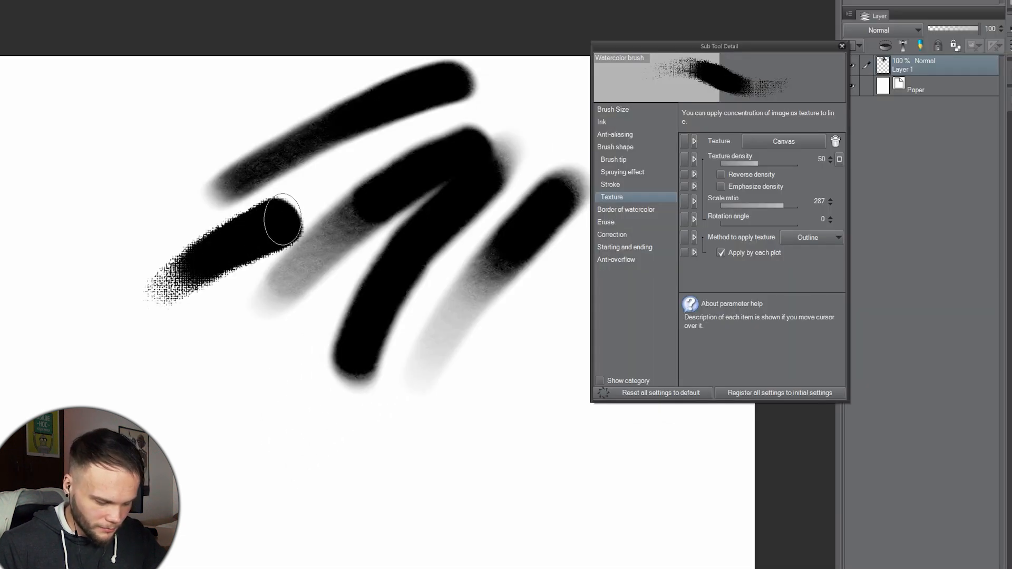
# - Undo the remaining test strokes until the layer is empty
pyautogui.hotkey('ctrl', 'z')
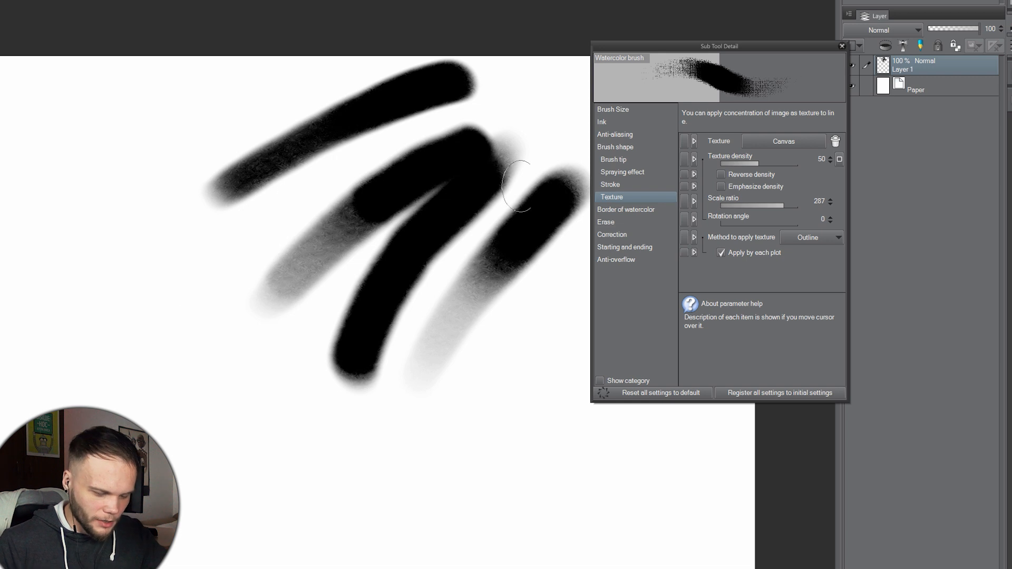
pyautogui.hotkey('ctrl', 'z')
pyautogui.hotkey('ctrl', 'z')
pyautogui.hotkey('ctrl', 'z')
pyautogui.hotkey('ctrl', 'z')
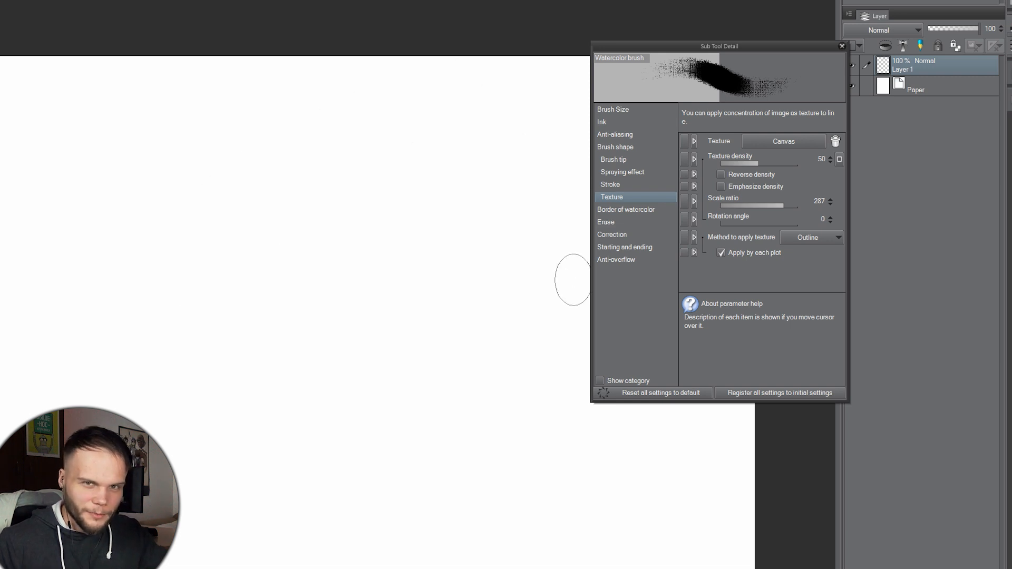
# - Try a different texture rotation angle and test it with short overlapping strokes on the empty canvas
pyautogui.moveTo(464, 146)
pyautogui.mouseDown()
pyautogui.moveTo(390, 215)
pyautogui.moveTo(360, 285)
pyautogui.mouseUp()
pyautogui.hotkey('ctrl', 'z')
pyautogui.moveTo(730, 223); pyautogui.dragTo(734, 224)
pyautogui.moveTo(375, 229)
pyautogui.mouseDown()
pyautogui.moveTo(354, 241)
pyautogui.moveTo(318, 300)
pyautogui.moveTo(336, 301)
pyautogui.mouseUp()
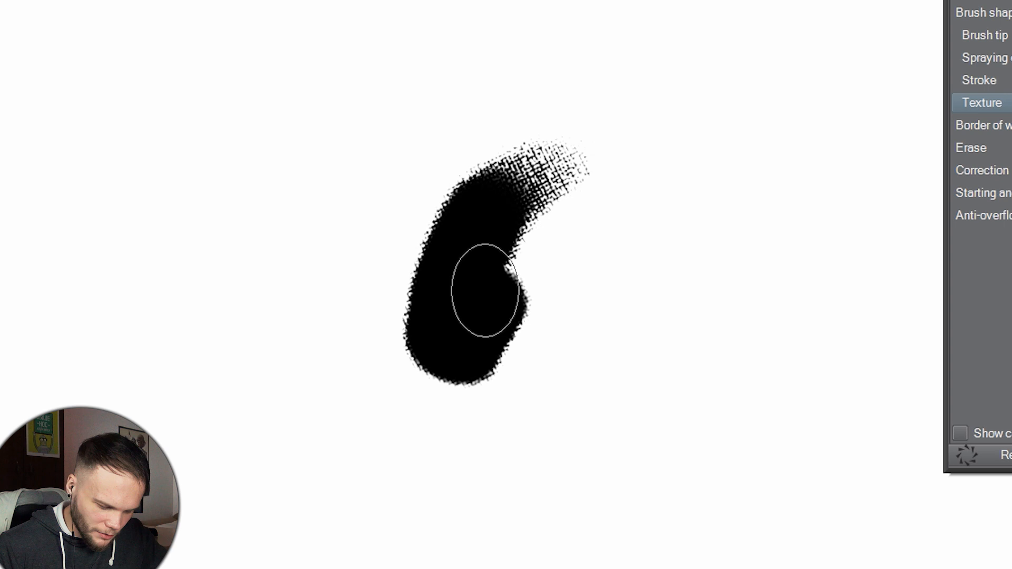
pyautogui.moveTo(485, 290)
pyautogui.mouseDown()
pyautogui.moveTo(537, 232)
pyautogui.moveTo(590, 200)
pyautogui.mouseUp()
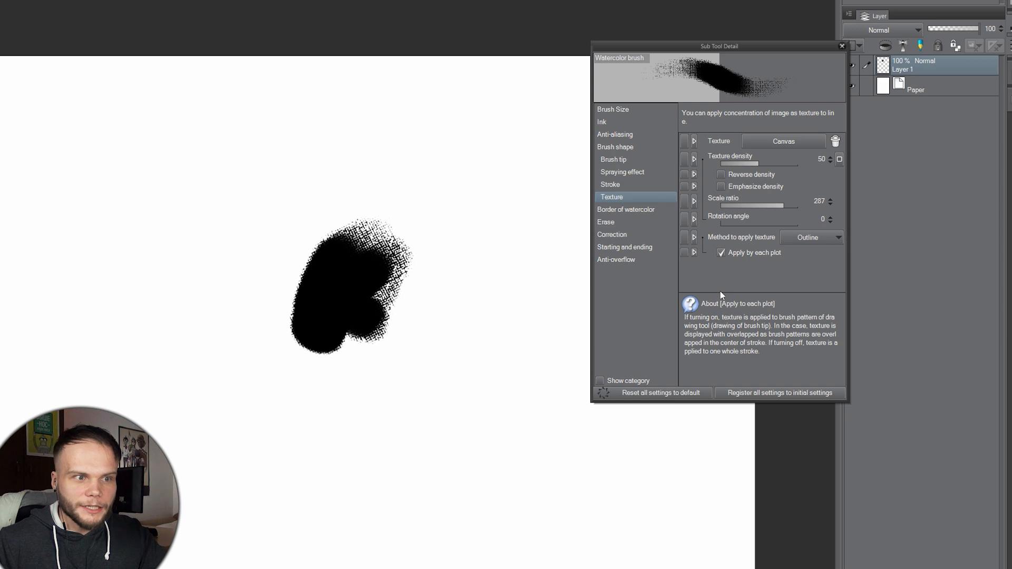
# - With the texture rotation angle at 0, paint a long vertical stroke and overlapping short ones, and clear the layer
pyautogui.moveTo(474, 154); pyautogui.dragTo(447, 266)
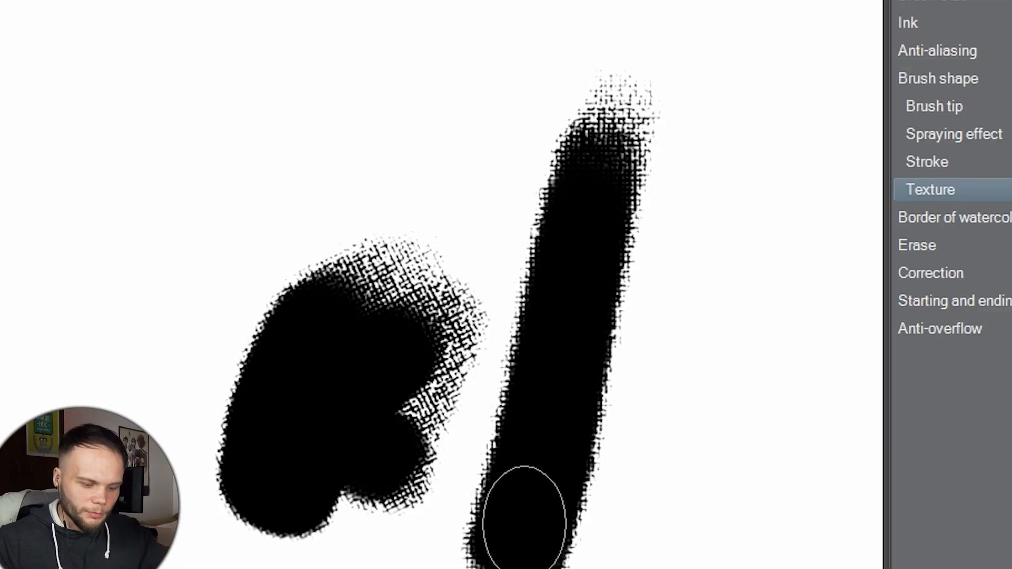
pyautogui.moveTo(617, 122)
pyautogui.mouseDown()
pyautogui.moveTo(651, 94)
pyautogui.moveTo(637, 107)
pyautogui.moveTo(668, 53)
pyautogui.moveTo(638, 86)
pyautogui.moveTo(675, 43)
pyautogui.moveTo(652, 65)
pyautogui.moveTo(666, 50)
pyautogui.moveTo(656, 53)
pyautogui.moveTo(652, 81)
pyautogui.moveTo(668, 49)
pyautogui.mouseUp()
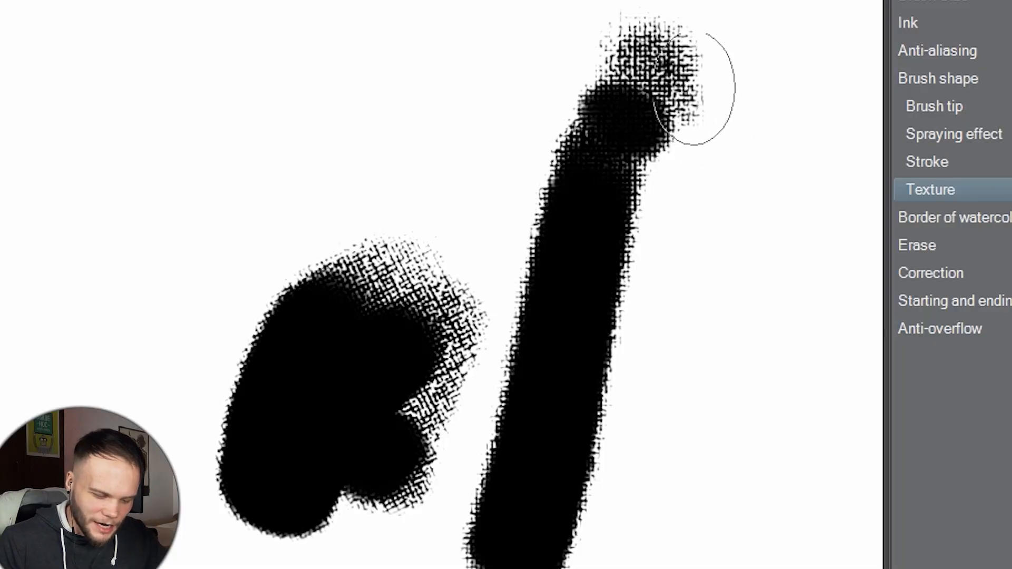
pyautogui.moveTo(693, 87)
pyautogui.mouseDown()
pyautogui.moveTo(662, 141)
pyautogui.moveTo(665, 126)
pyautogui.mouseUp()
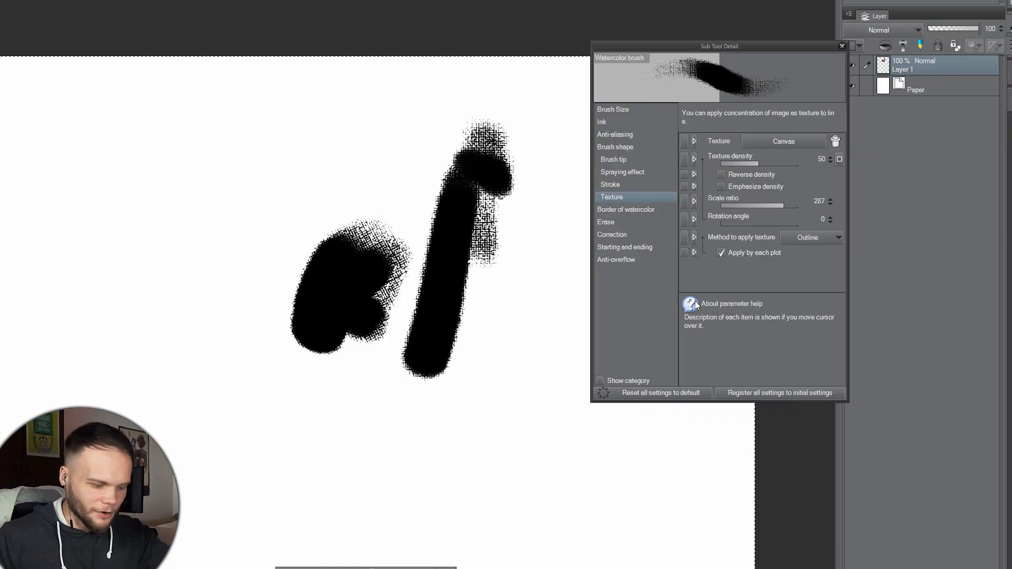
pyautogui.press('Delete')
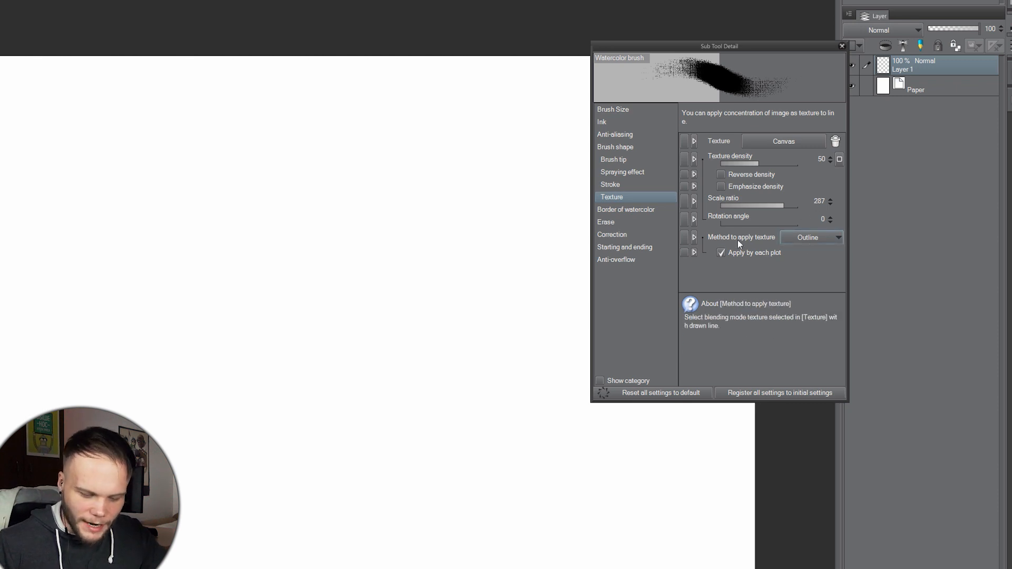
# - Test the Outline texture method with repeated diagonal strokes, undoing each before painting another
pyautogui.moveTo(302, 257)
pyautogui.mouseDown()
pyautogui.moveTo(367, 199)
pyautogui.moveTo(448, 157)
pyautogui.mouseUp()
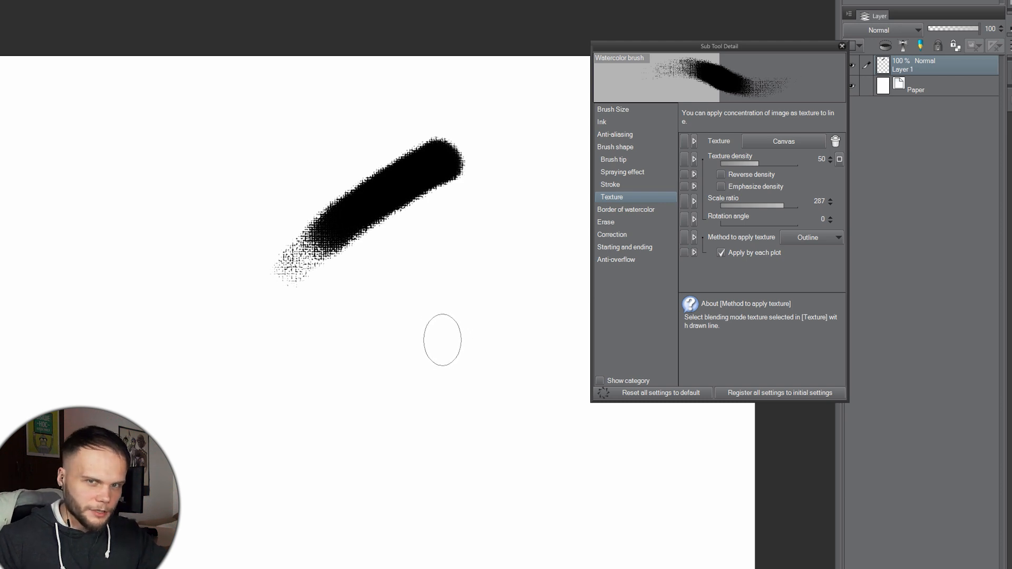
pyautogui.hotkey('ctrl', 'z')
pyautogui.moveTo(311, 232); pyautogui.dragTo(464, 142)
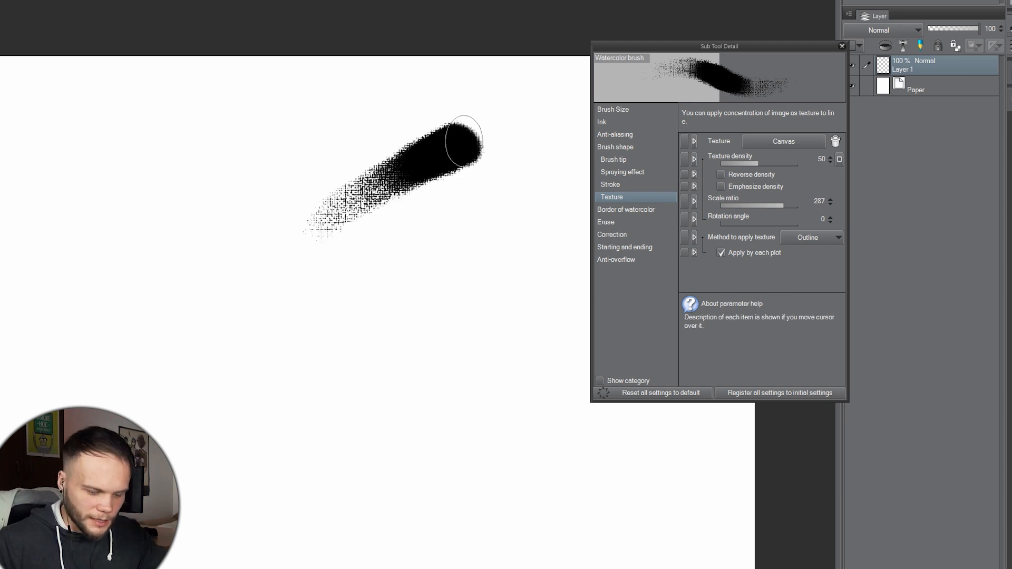
pyautogui.hotkey('ctrl', 'z')
pyautogui.moveTo(311, 238)
pyautogui.mouseDown()
pyautogui.moveTo(389, 177)
pyautogui.moveTo(441, 155)
pyautogui.mouseUp()
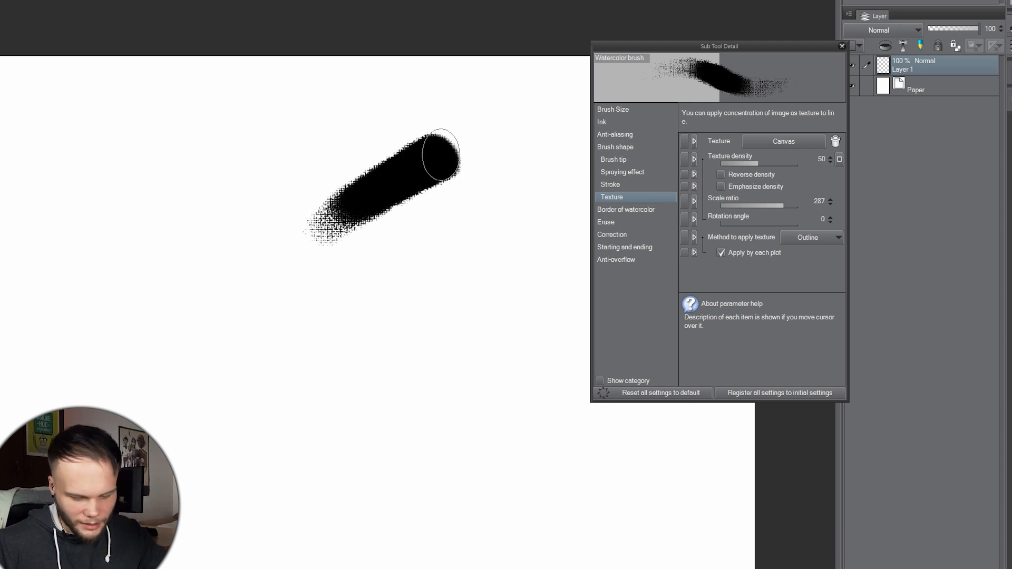
# - Set the texture application method to Normal and test it with short diagonal strokes, undoing them
pyautogui.moveTo(318, 255); pyautogui.dragTo(442, 182)
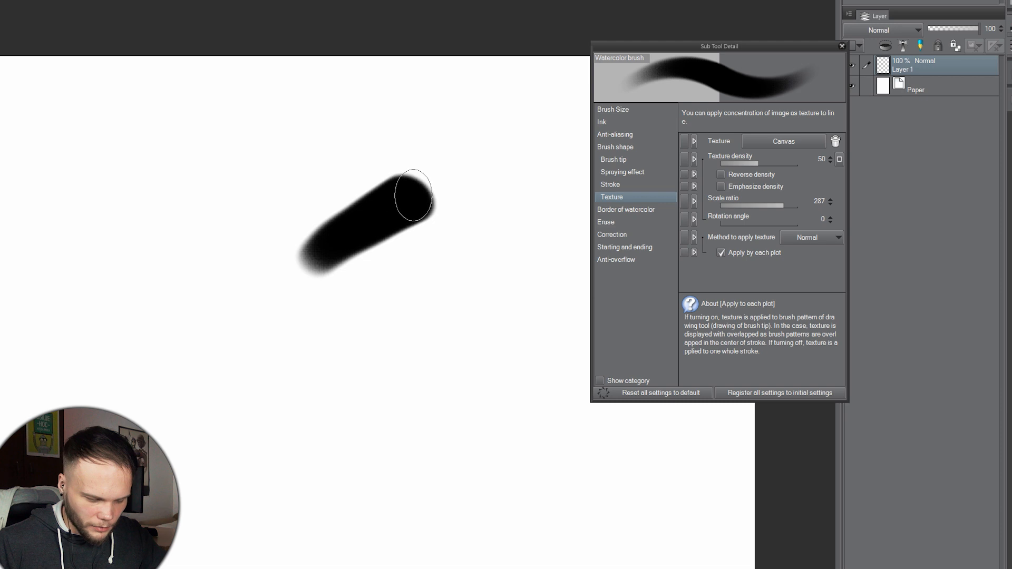
pyautogui.hotkey('ctrl', 'z')
pyautogui.moveTo(359, 198); pyautogui.dragTo(416, 158)
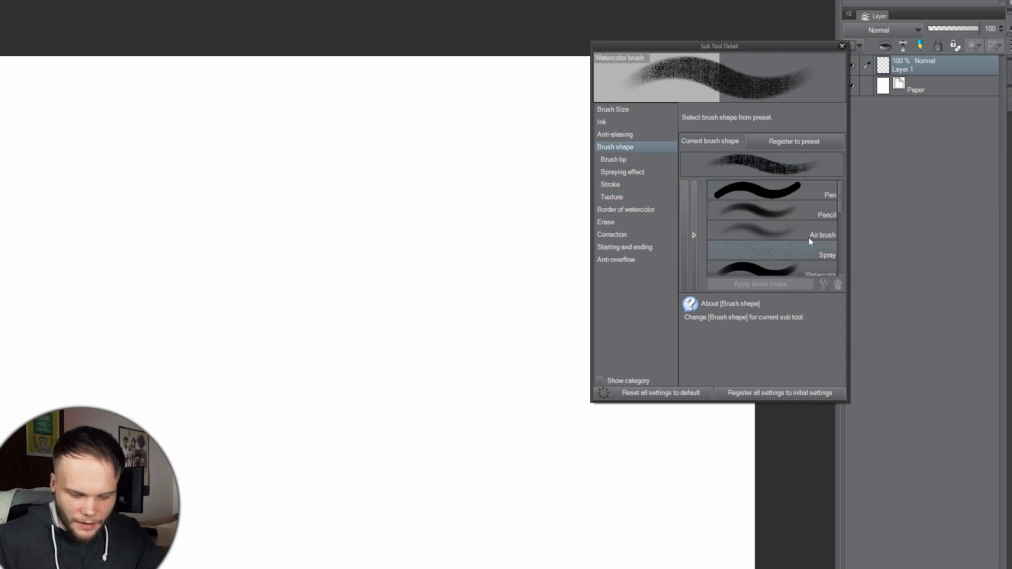
# - Apply the Bumpy brush shape preset to the watercolor brush
pyautogui.moveTo(840, 196); pyautogui.dragTo(843, 222)
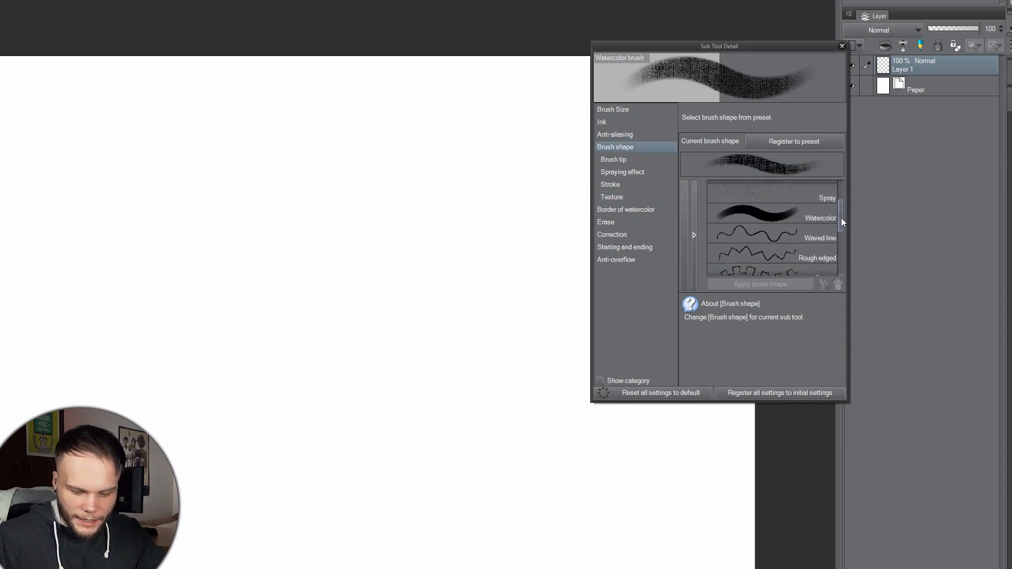
pyautogui.click(780, 250)
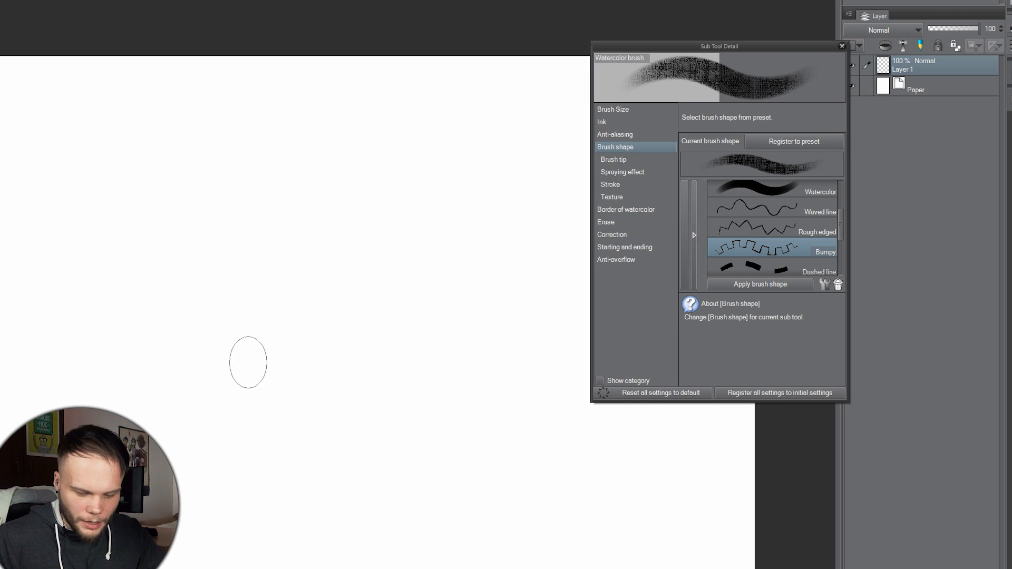
pyautogui.click(762, 286)
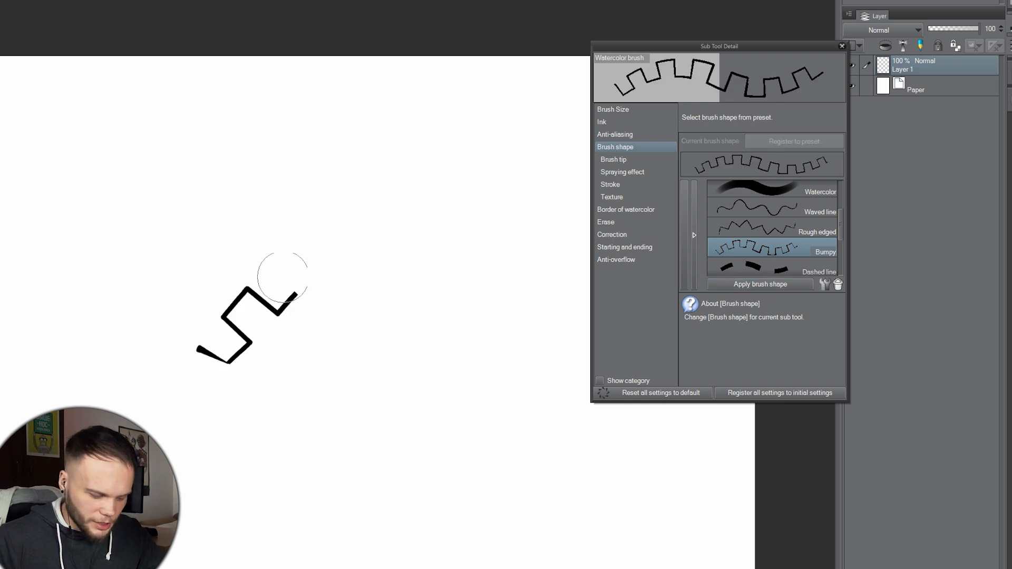
# - Test the Bumpy brush shape with long winding strokes across the canvas, clearing the layer after each test
pyautogui.moveTo(434, 265)
pyautogui.mouseDown()
pyautogui.moveTo(492, 407)
pyautogui.moveTo(546, 347)
pyautogui.mouseUp()
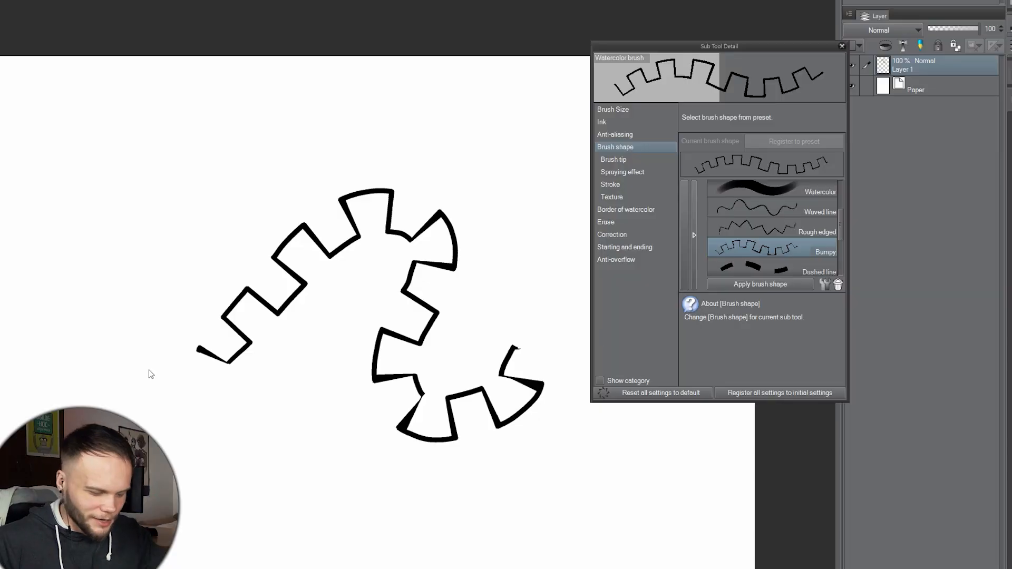
pyautogui.press('Delete')
pyautogui.moveTo(69, 349)
pyautogui.mouseDown()
pyautogui.moveTo(285, 224)
pyautogui.moveTo(465, 159)
pyautogui.moveTo(552, 186)
pyautogui.moveTo(495, 301)
pyautogui.moveTo(306, 399)
pyautogui.moveTo(292, 506)
pyautogui.moveTo(511, 413)
pyautogui.mouseUp()
pyautogui.press('Delete')
pyautogui.moveTo(22, 331)
pyautogui.mouseDown()
pyautogui.moveTo(474, 122)
pyautogui.moveTo(126, 398)
pyautogui.moveTo(449, 316)
pyautogui.moveTo(384, 486)
pyautogui.moveTo(666, 435)
pyautogui.mouseUp()
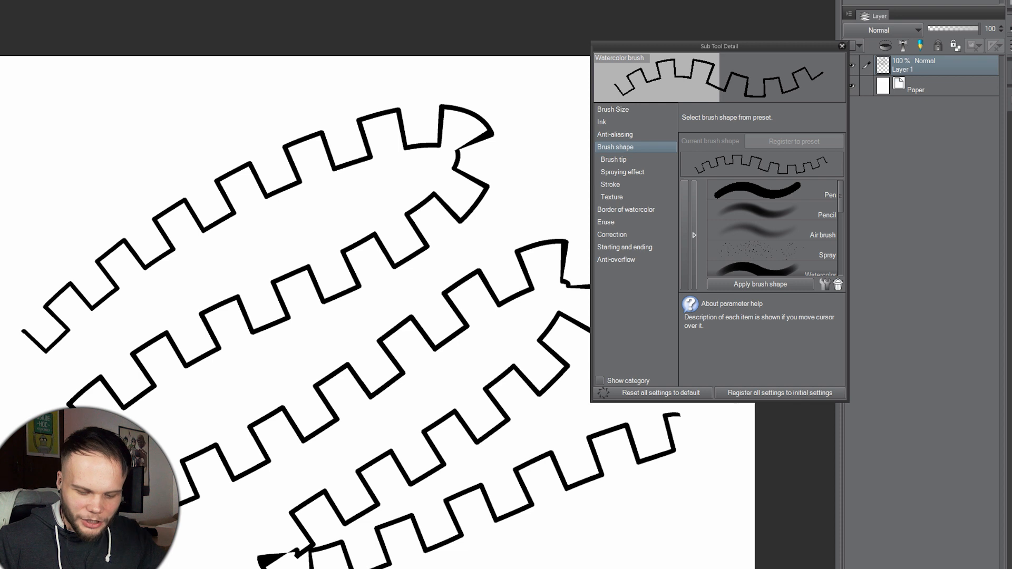
pyautogui.press('Delete')
# - Turn off the Ribbon option in the stroke settings and paint winding strokes to test the brush without it
pyautogui.scroll(-3, 843, 226)
pyautogui.click(612, 184)
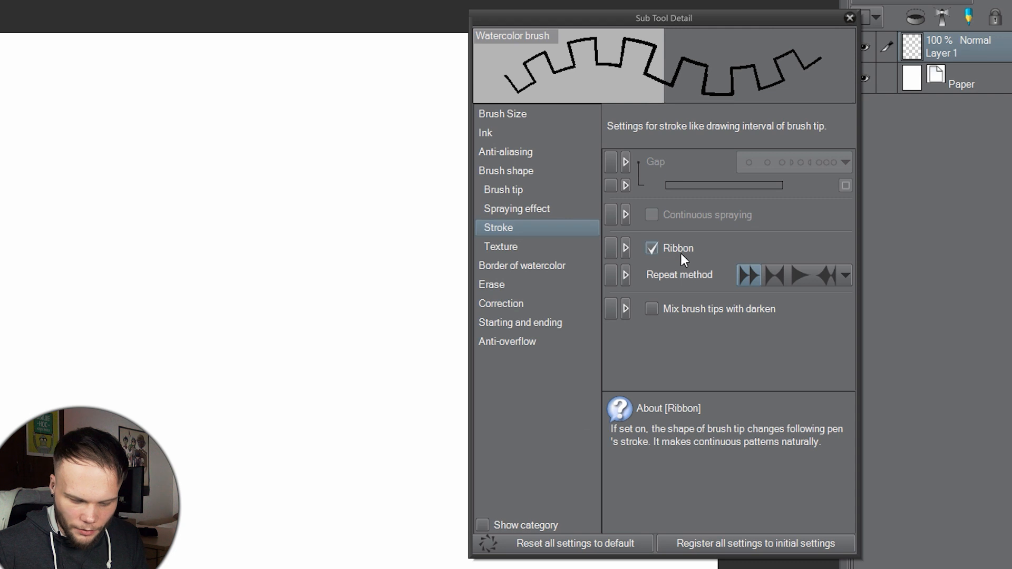
pyautogui.click(653, 248)
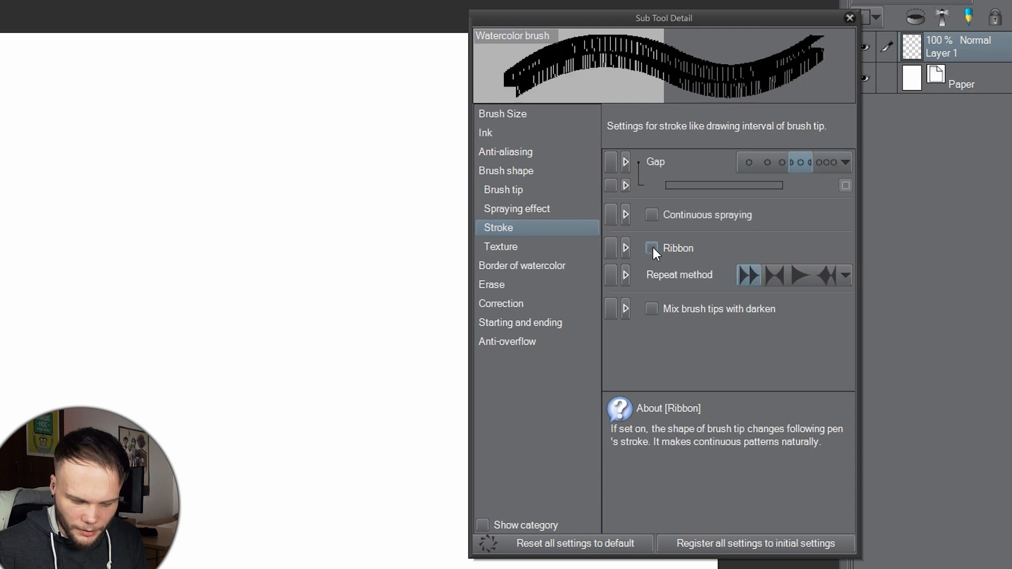
pyautogui.click(652, 247)
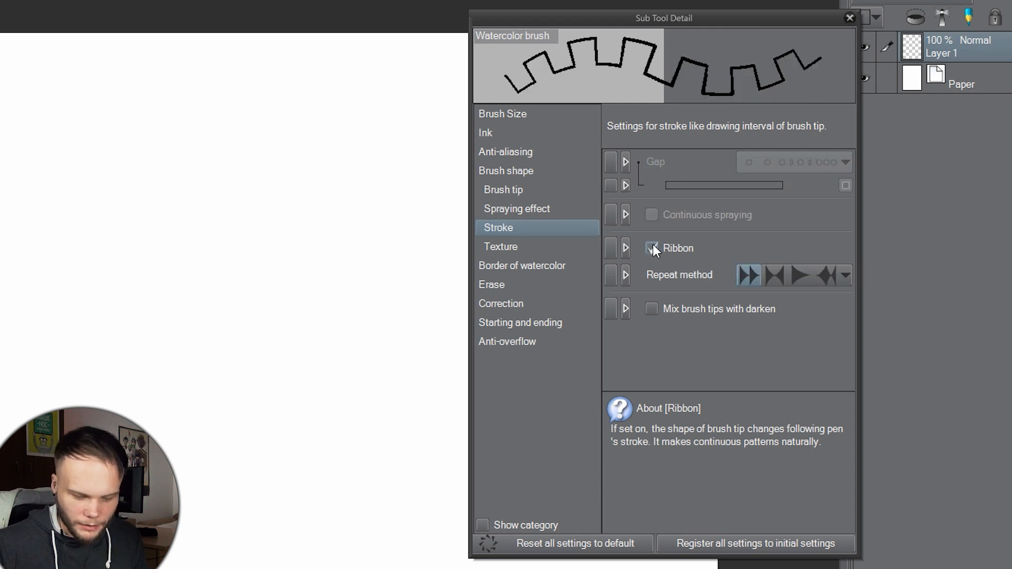
pyautogui.click(653, 247)
pyautogui.moveTo(28, 277); pyautogui.dragTo(126, 251)
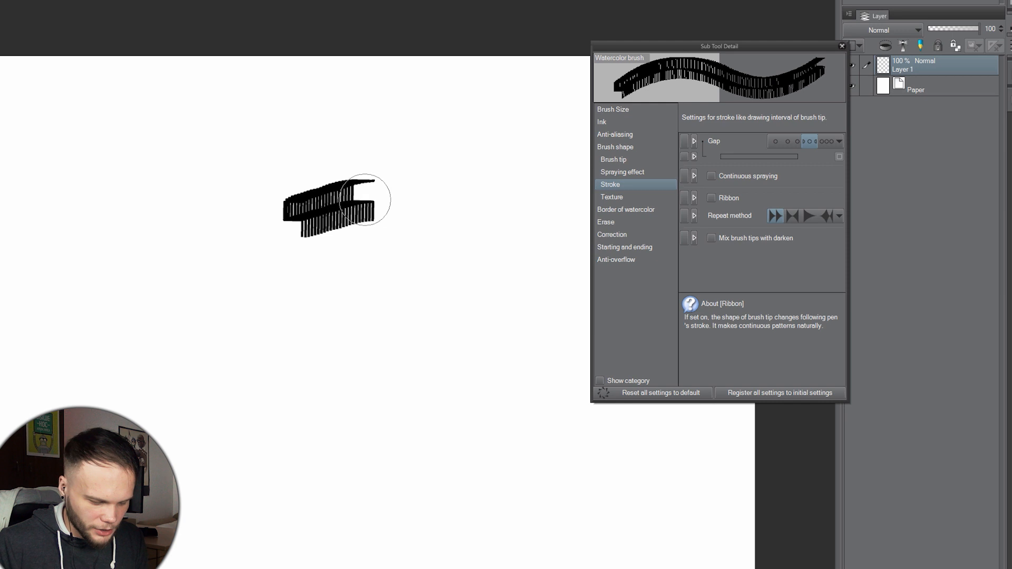
pyautogui.moveTo(365, 200); pyautogui.dragTo(406, 213)
pyautogui.moveTo(494, 240)
pyautogui.mouseDown()
pyautogui.moveTo(488, 313)
pyautogui.moveTo(406, 334)
pyautogui.moveTo(283, 343)
pyautogui.moveTo(245, 270)
pyautogui.moveTo(174, 248)
pyautogui.mouseUp()
# - Turn Ribbon back on, choose the third repeat method, and test it with wavy strokes around the canvas
pyautogui.click(712, 198)
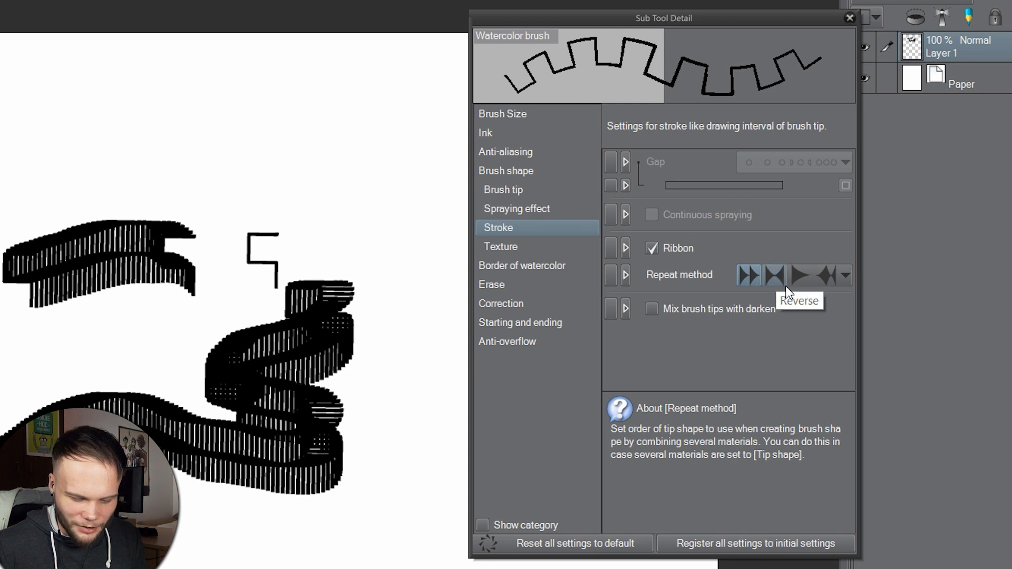
pyautogui.click(800, 279)
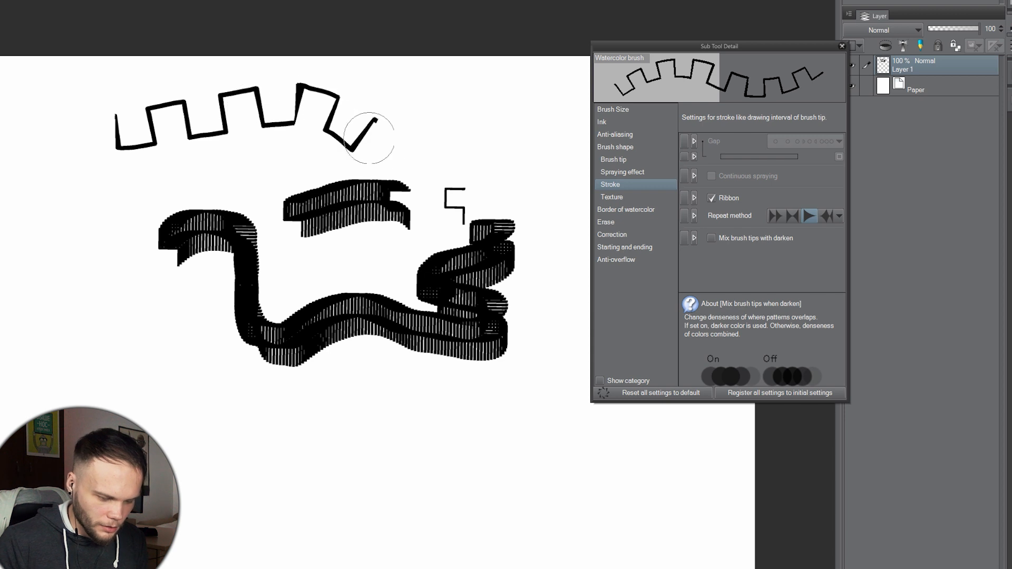
pyautogui.moveTo(471, 141); pyautogui.dragTo(569, 227)
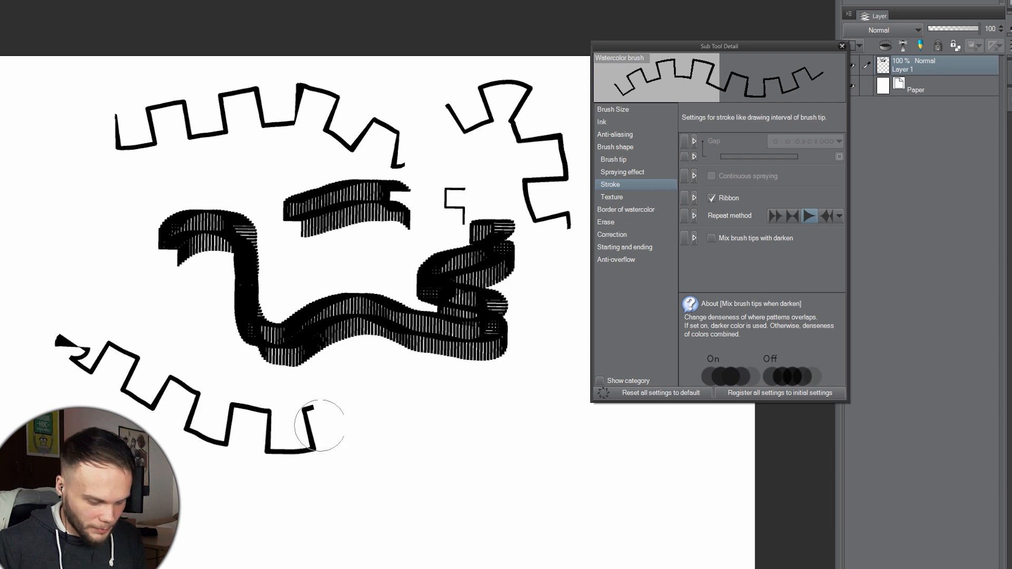
pyautogui.moveTo(647, 458); pyautogui.dragTo(779, 464)
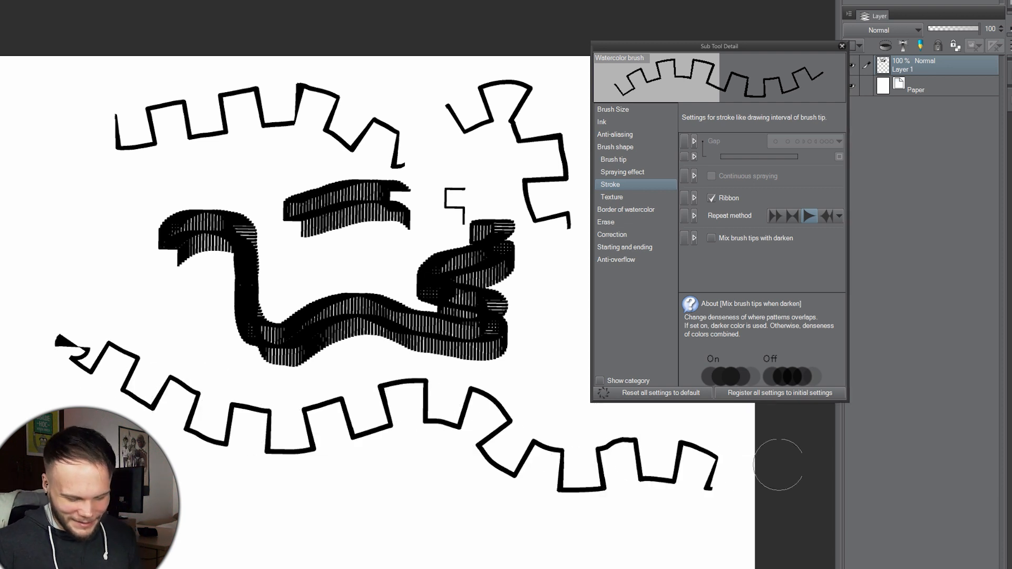
# - Try the fourth repeat method with long strokes across the canvas and undo the test strokes
pyautogui.click(826, 216)
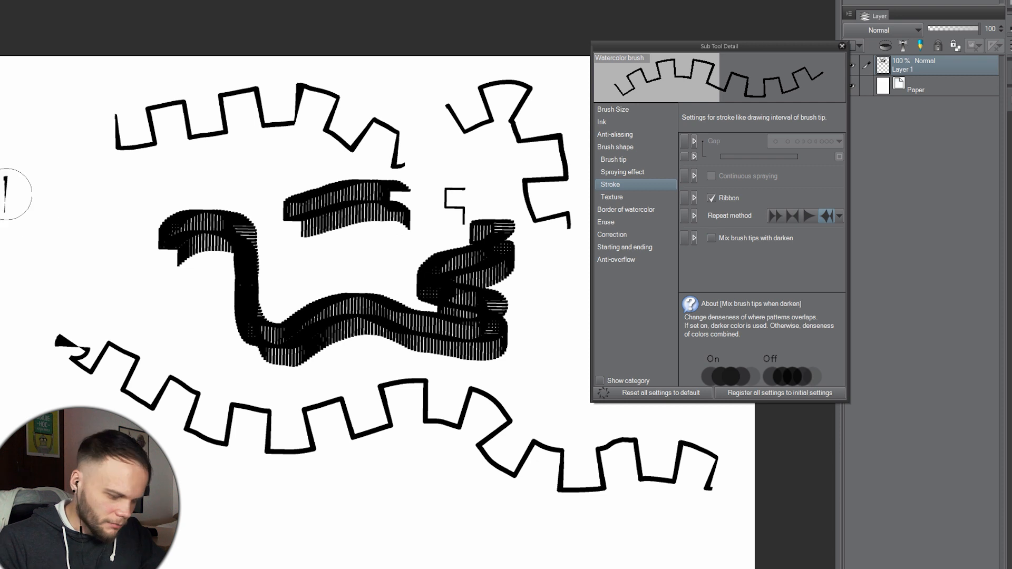
pyautogui.moveTo(71, 192); pyautogui.dragTo(459, 171)
pyautogui.moveTo(526, 410)
pyautogui.mouseDown()
pyautogui.moveTo(323, 524)
pyautogui.moveTo(174, 567)
pyautogui.mouseUp()
pyautogui.hotkey('ctrl', 'z')
pyautogui.hotkey('ctrl', 'z')
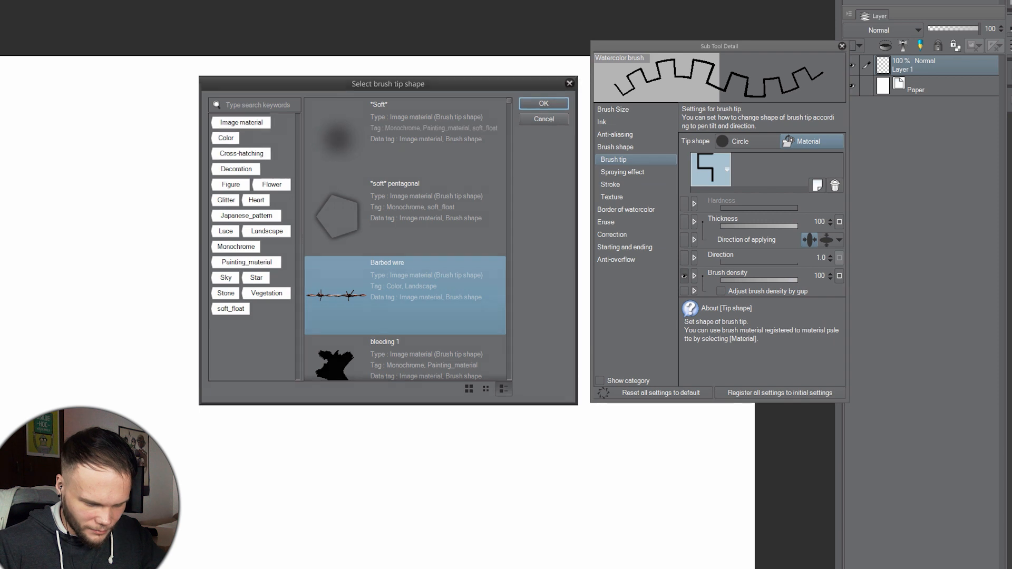
# - Use the Barbed wire material as the brush tip, try and undo a long stroke, and open the Stroke settings
pyautogui.click(542, 104)
pyautogui.moveTo(284, 258)
pyautogui.mouseDown()
pyautogui.moveTo(371, 221)
pyautogui.moveTo(422, 261)
pyautogui.moveTo(370, 409)
pyautogui.moveTo(402, 475)
pyautogui.mouseUp()
pyautogui.hotkey('ctrl', 'z')
pyautogui.click(644, 186)
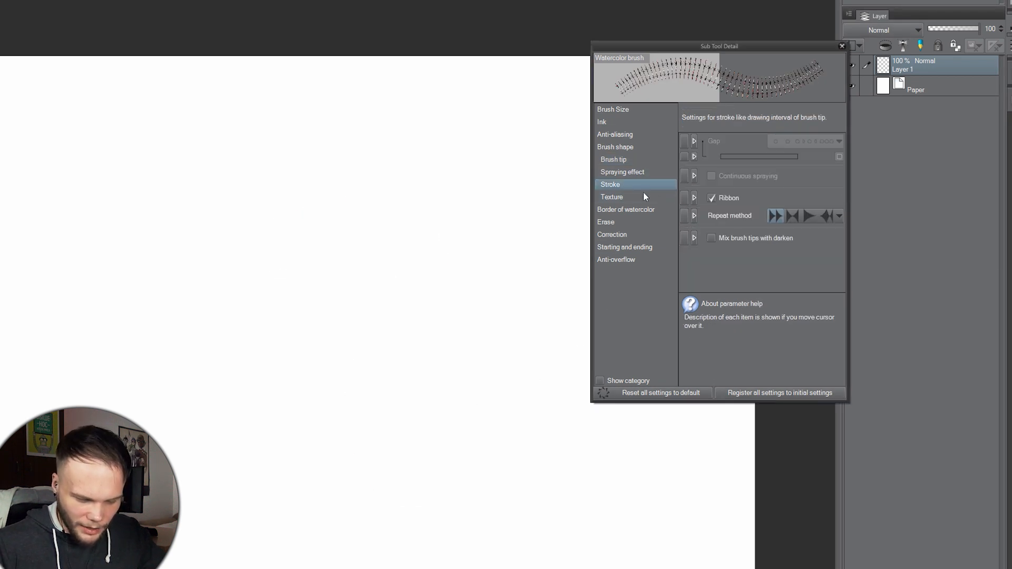
# - Compare the ribbon repeat methods on the barbed wire brush with long test strokes across the canvas, undoing the strokes
pyautogui.moveTo(179, 240)
pyautogui.mouseDown()
pyautogui.moveTo(361, 176)
pyautogui.moveTo(442, 350)
pyautogui.mouseUp()
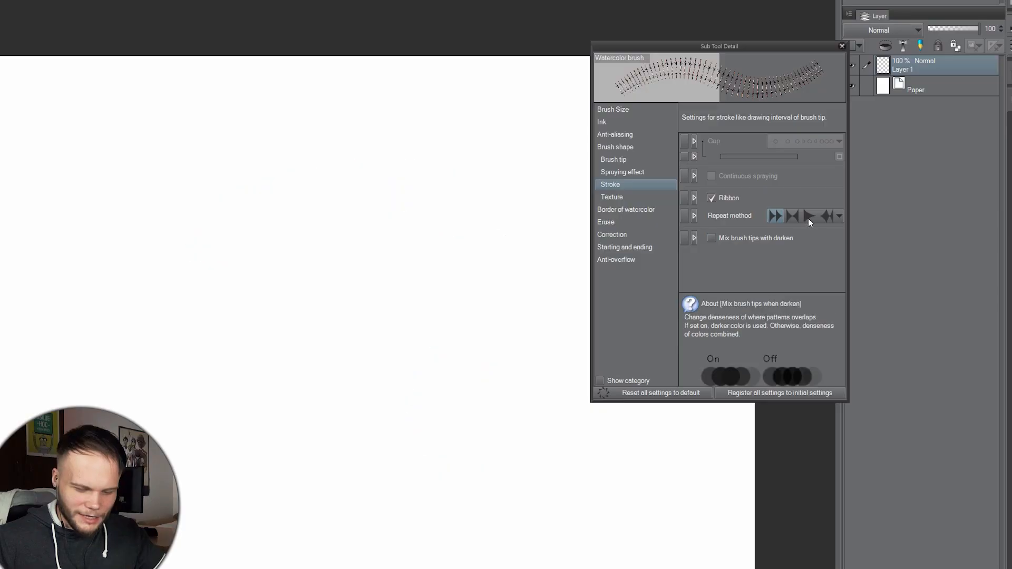
pyautogui.click(793, 216)
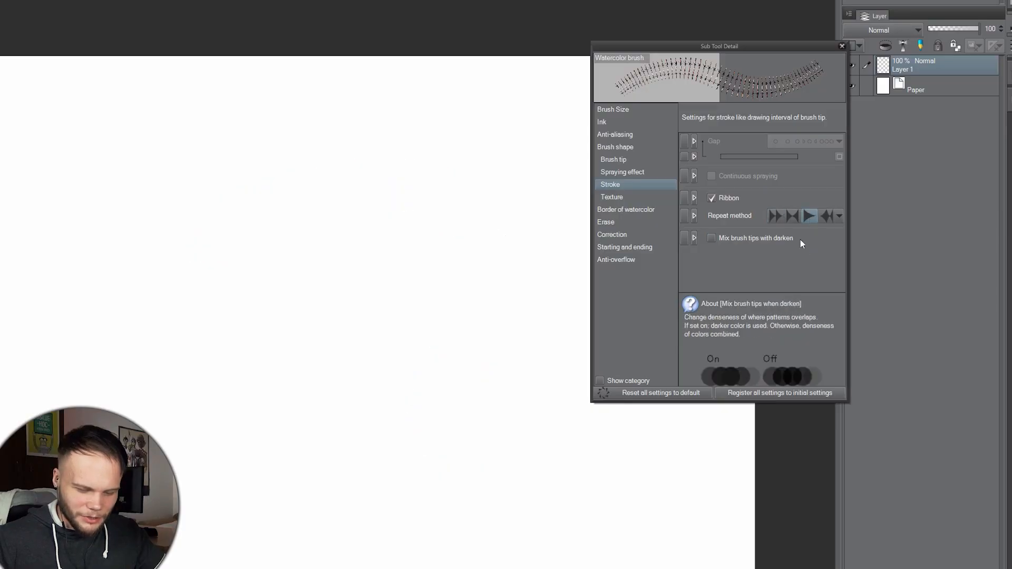
pyautogui.moveTo(126, 237)
pyautogui.mouseDown()
pyautogui.moveTo(351, 199)
pyautogui.moveTo(462, 359)
pyautogui.mouseUp()
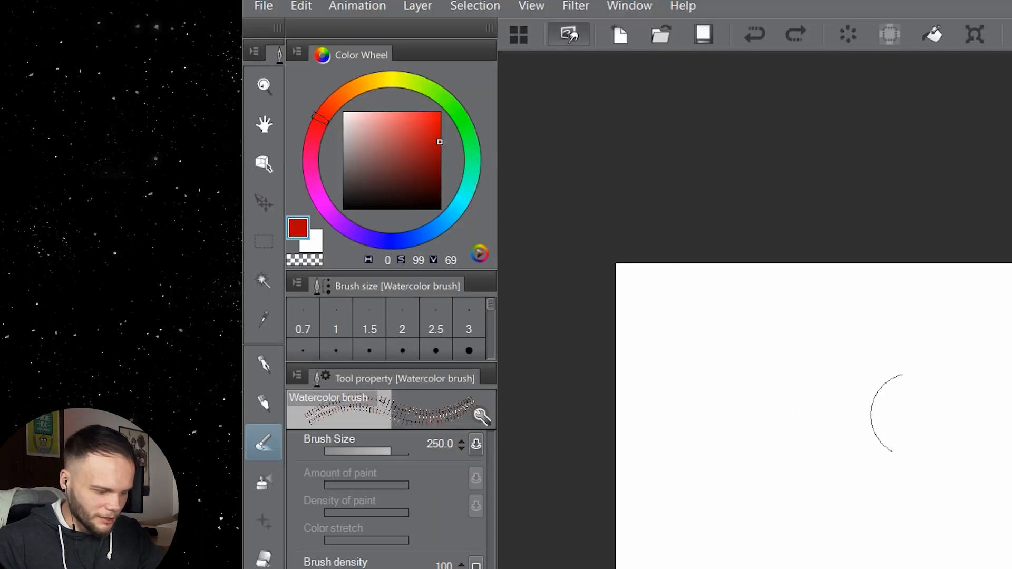
pyautogui.moveTo(255, 163)
pyautogui.mouseDown()
pyautogui.moveTo(417, 282)
pyautogui.moveTo(242, 424)
pyautogui.mouseUp()
pyautogui.hotkey('ctrl', 'z')
pyautogui.moveTo(121, 256)
pyautogui.mouseDown()
pyautogui.moveTo(328, 185)
pyautogui.moveTo(407, 181)
pyautogui.moveTo(471, 199)
pyautogui.mouseUp()
pyautogui.moveTo(505, 282)
pyautogui.mouseDown()
pyautogui.moveTo(462, 344)
pyautogui.moveTo(387, 374)
pyautogui.moveTo(310, 374)
pyautogui.moveTo(214, 311)
pyautogui.moveTo(130, 301)
pyautogui.moveTo(59, 270)
pyautogui.moveTo(90, 179)
pyautogui.moveTo(216, 137)
pyautogui.moveTo(435, 109)
pyautogui.moveTo(555, 176)
pyautogui.moveTo(554, 326)
pyautogui.moveTo(467, 430)
pyautogui.moveTo(294, 486)
pyautogui.mouseUp()
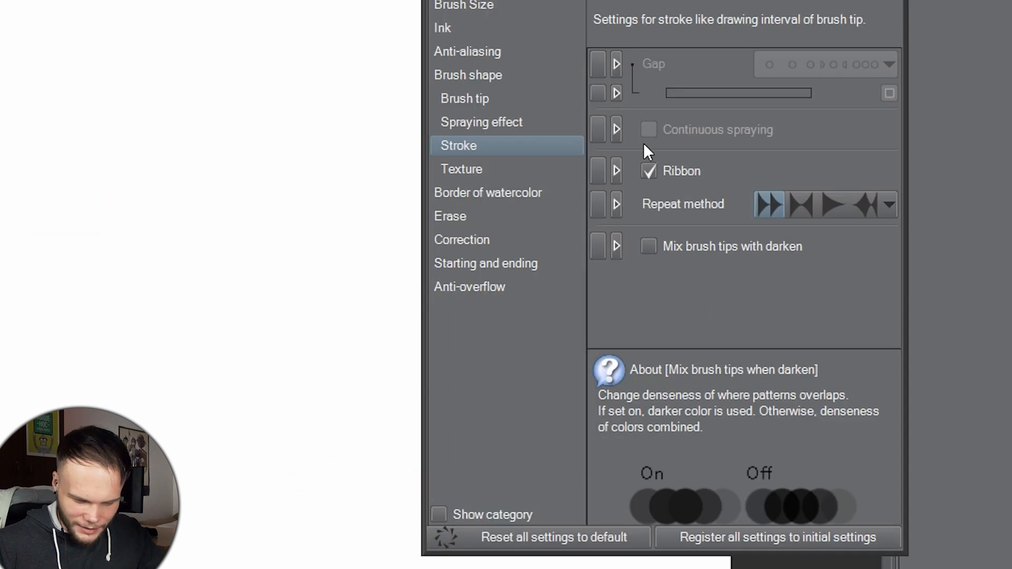
# - Set the brush tip's Direction to 90 and paint winding barbed wire strokes across the canvas
pyautogui.click(485, 75)
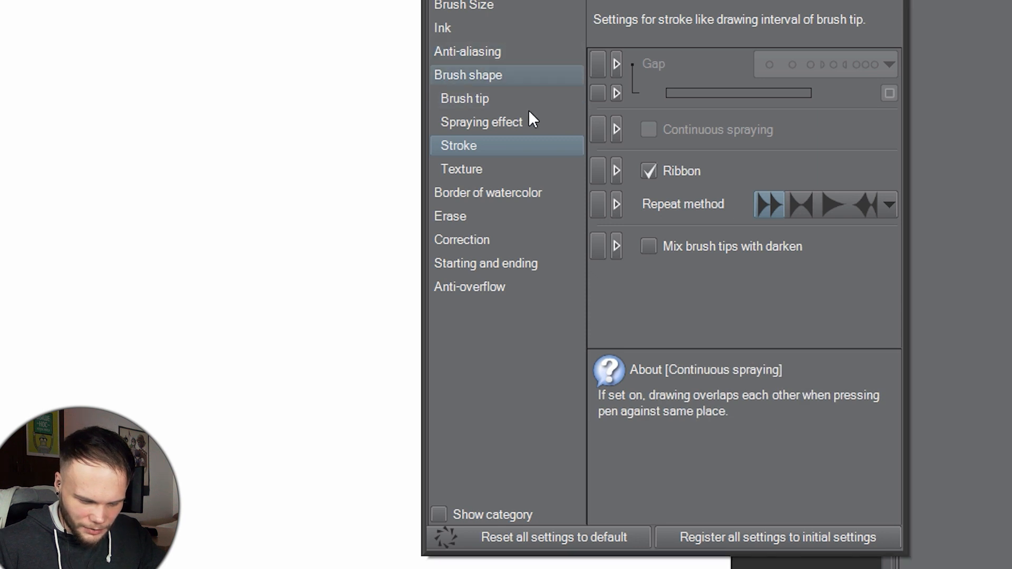
pyautogui.click(490, 98)
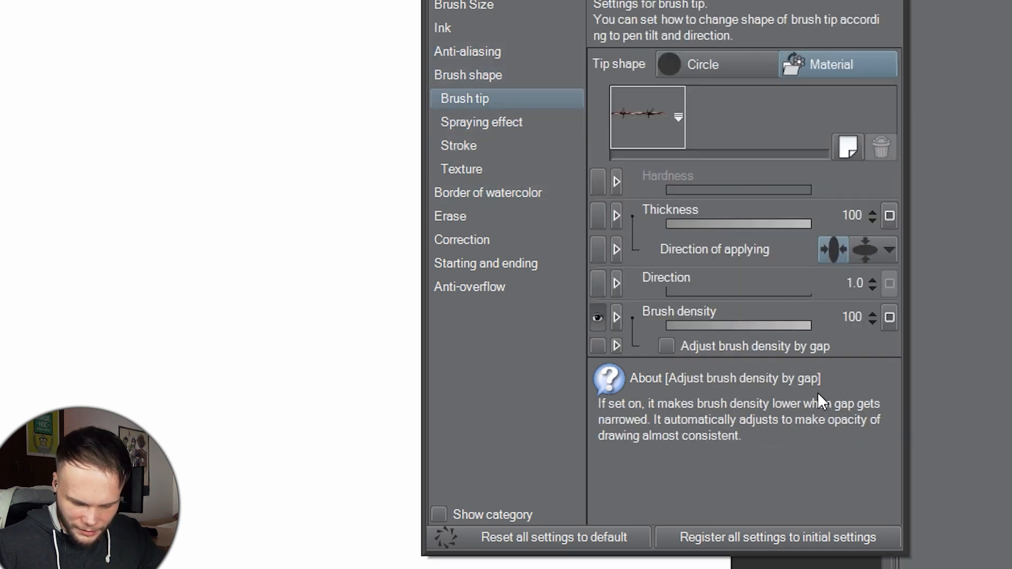
pyautogui.moveTo(675, 293)
pyautogui.mouseDown()
pyautogui.moveTo(736, 292)
pyautogui.moveTo(685, 293)
pyautogui.moveTo(748, 303)
pyautogui.mouseUp()
pyautogui.moveTo(148, 302)
pyautogui.mouseDown()
pyautogui.moveTo(362, 251)
pyautogui.moveTo(474, 290)
pyautogui.moveTo(348, 415)
pyautogui.mouseUp()
pyautogui.moveTo(21, 278)
pyautogui.mouseDown()
pyautogui.moveTo(317, 287)
pyautogui.moveTo(389, 411)
pyautogui.moveTo(158, 407)
pyautogui.moveTo(183, 294)
pyautogui.moveTo(259, 130)
pyautogui.moveTo(467, 232)
pyautogui.moveTo(463, 459)
pyautogui.moveTo(555, 243)
pyautogui.moveTo(538, 147)
pyautogui.mouseUp()
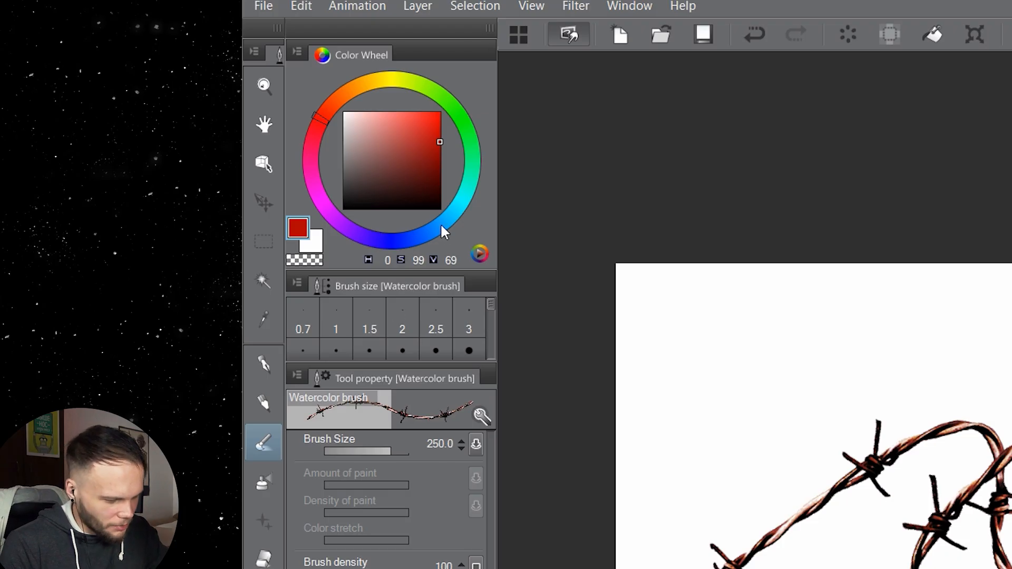
# - Pick a blue color, paint more looping barbed wire over the existing strokes, and clear the canvas
pyautogui.click(443, 232)
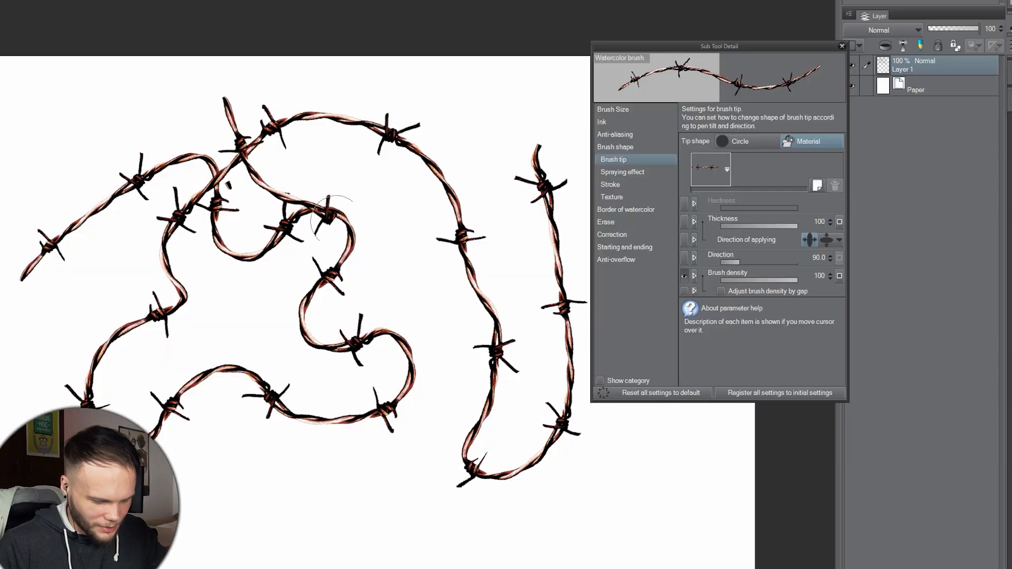
pyautogui.moveTo(329, 214)
pyautogui.mouseDown()
pyautogui.moveTo(418, 276)
pyautogui.moveTo(455, 387)
pyautogui.moveTo(366, 490)
pyautogui.moveTo(366, 288)
pyautogui.moveTo(471, 173)
pyautogui.moveTo(456, 89)
pyautogui.moveTo(458, 231)
pyautogui.moveTo(546, 402)
pyautogui.moveTo(519, 137)
pyautogui.moveTo(367, 133)
pyautogui.moveTo(166, 197)
pyautogui.moveTo(79, 369)
pyautogui.moveTo(235, 421)
pyautogui.moveTo(326, 209)
pyautogui.moveTo(501, 216)
pyautogui.mouseUp()
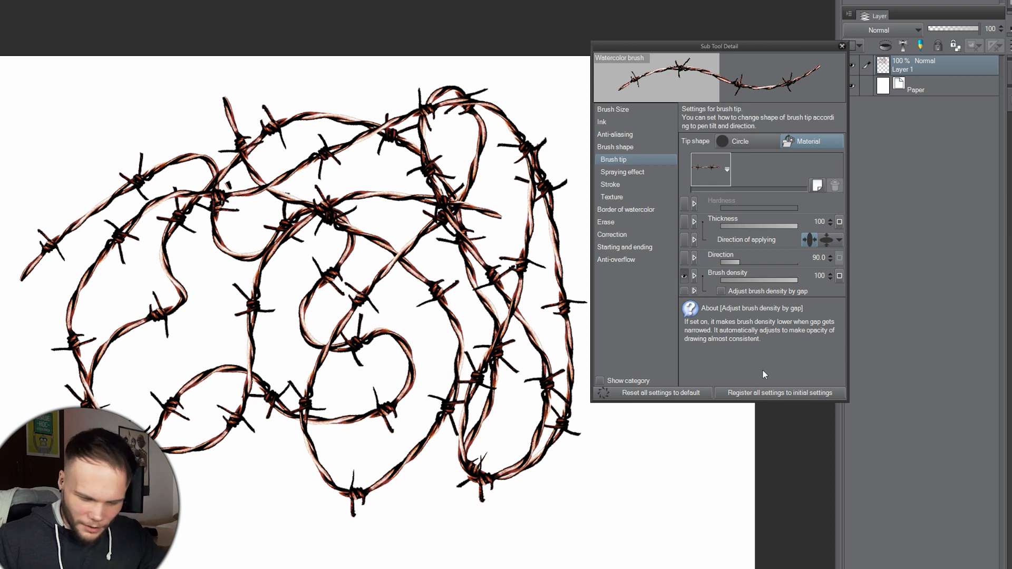
pyautogui.hotkey('ctrl', 'z')
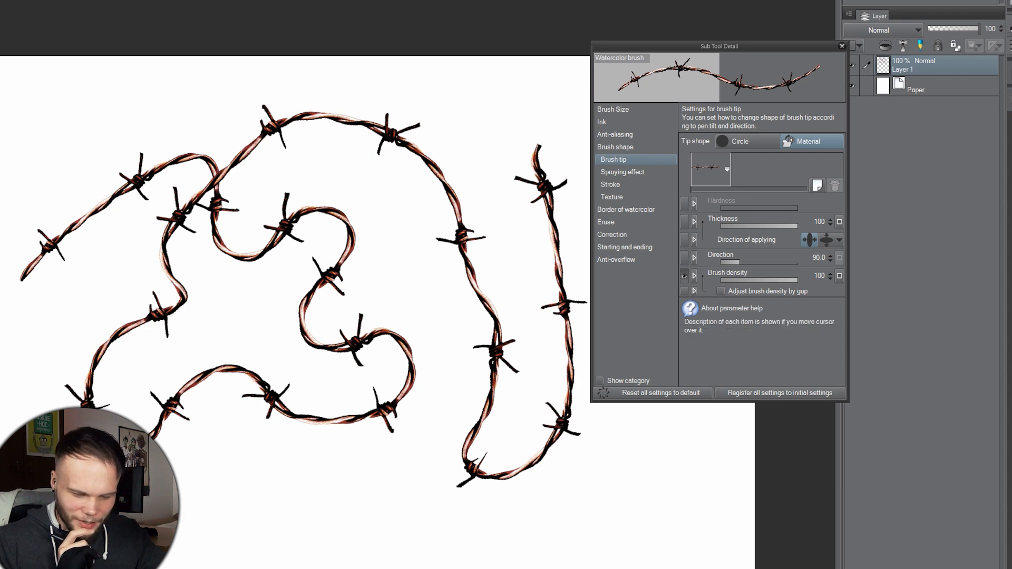
pyautogui.press('Delete')
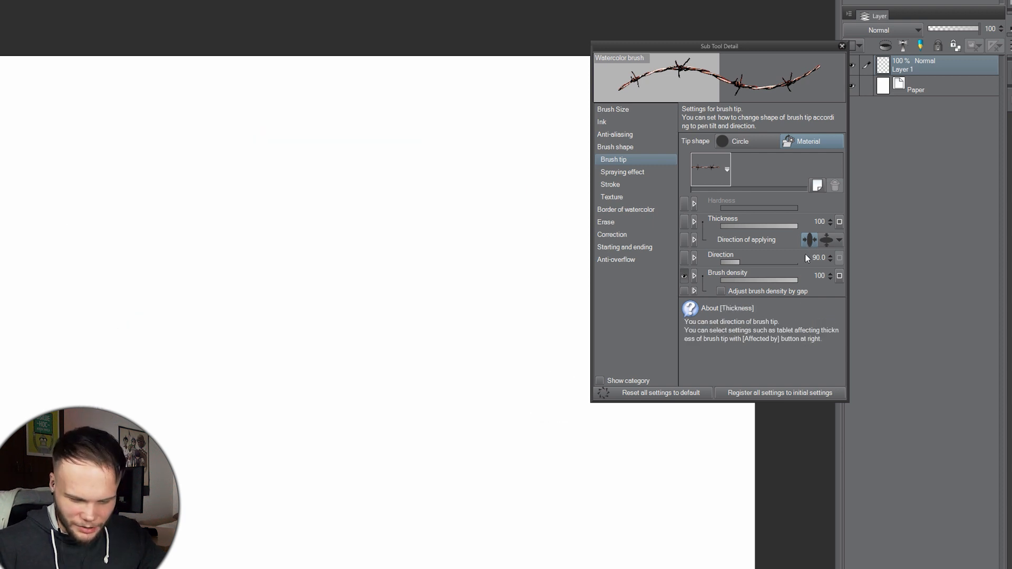
# - Open the Brush shape presets and cover the canvas with long looping barbed wire strokes
pyautogui.click(633, 147)
pyautogui.moveTo(68, 407)
pyautogui.mouseDown()
pyautogui.moveTo(181, 454)
pyautogui.moveTo(278, 519)
pyautogui.moveTo(316, 359)
pyautogui.moveTo(284, 248)
pyautogui.moveTo(407, 158)
pyautogui.moveTo(287, 113)
pyautogui.moveTo(285, 121)
pyautogui.mouseUp()
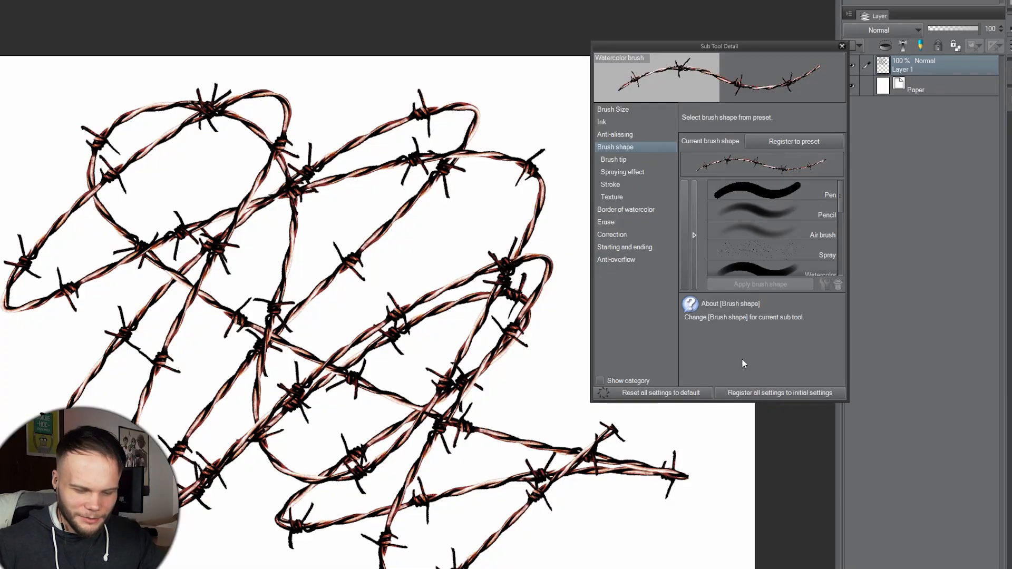
pyautogui.click(622, 160)
pyautogui.click(634, 147)
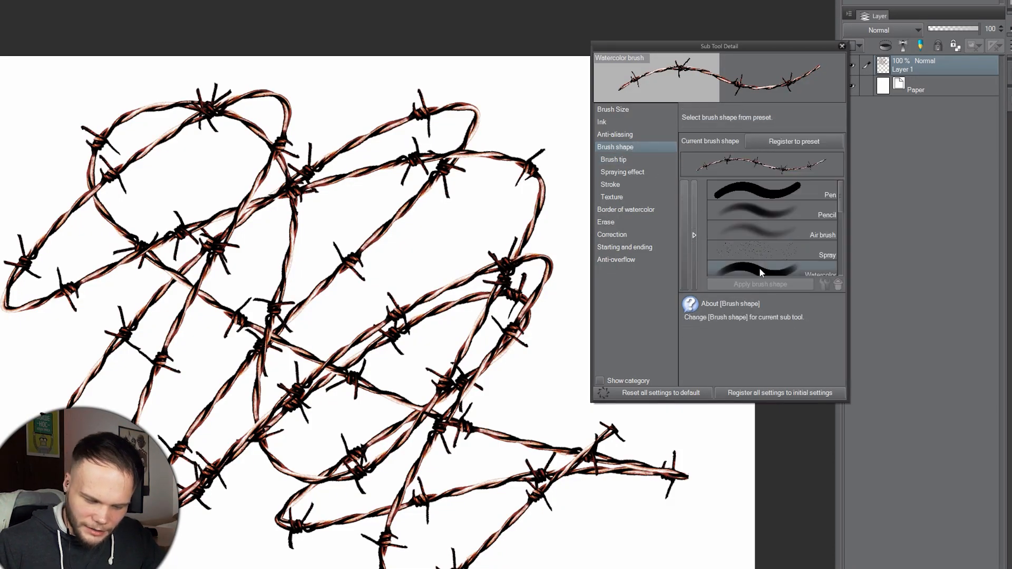
# - Apply the Air brush preset as the brush shape, test it with strokes, and clear the canvas
pyautogui.click(782, 229)
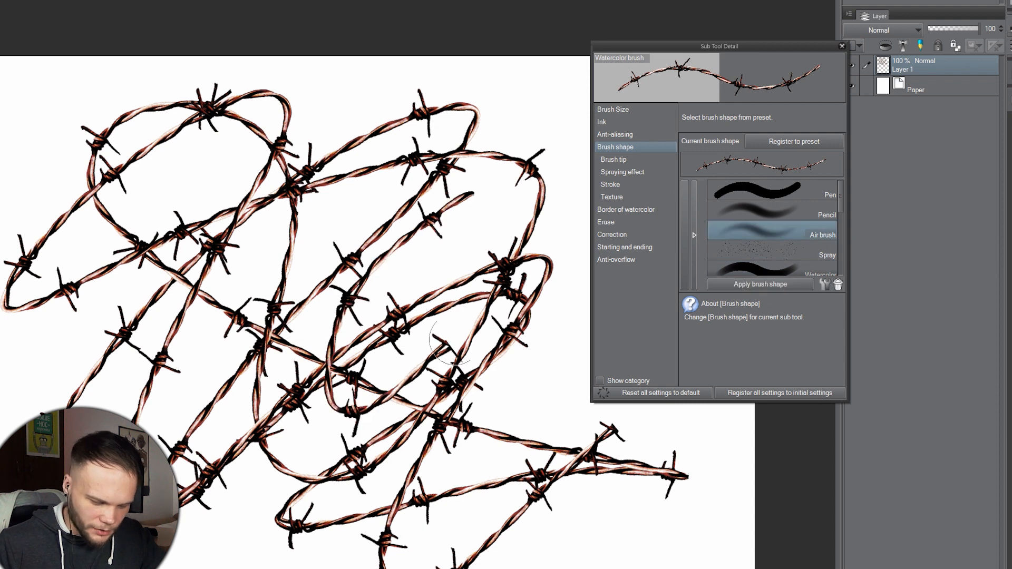
pyautogui.click(752, 228)
pyautogui.doubleClick(751, 227)
pyautogui.moveTo(445, 221)
pyautogui.mouseDown()
pyautogui.moveTo(464, 332)
pyautogui.moveTo(433, 484)
pyautogui.moveTo(134, 401)
pyautogui.moveTo(179, 480)
pyautogui.moveTo(342, 567)
pyautogui.mouseUp()
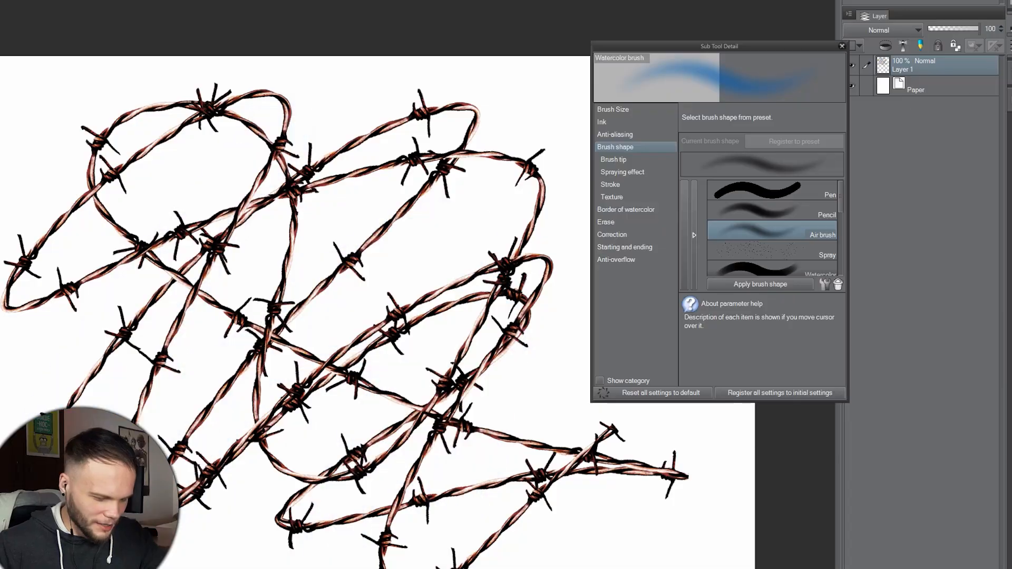
pyautogui.press('Delete')
pyautogui.moveTo(68, 274)
pyautogui.mouseDown()
pyautogui.moveTo(452, 233)
pyautogui.moveTo(486, 255)
pyautogui.moveTo(87, 369)
pyautogui.moveTo(201, 416)
pyautogui.moveTo(634, 479)
pyautogui.moveTo(350, 228)
pyautogui.moveTo(280, 475)
pyautogui.mouseUp()
pyautogui.press('Delete')
# - Enlarge the brush to 300, paint broad soft blue strokes with it, and clear the canvas
pyautogui.press(']')
pyautogui.press(']')
pyautogui.press(']')
pyautogui.press(']')
pyautogui.press(']')
pyautogui.press(']')
pyautogui.press(']')
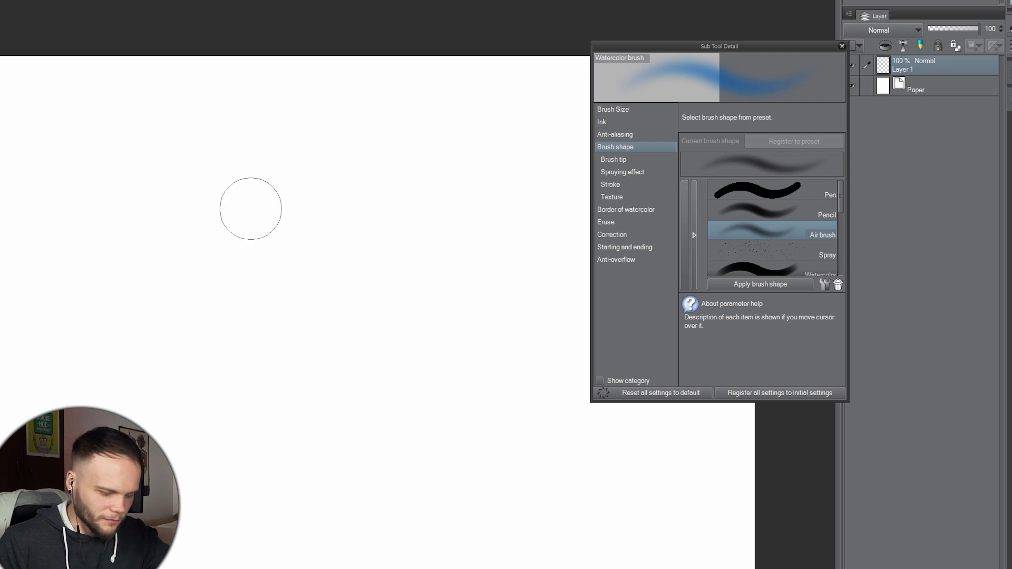
pyautogui.moveTo(184, 162)
pyautogui.mouseDown()
pyautogui.moveTo(203, 418)
pyautogui.moveTo(440, 174)
pyautogui.moveTo(452, 214)
pyautogui.mouseUp()
pyautogui.press('[')
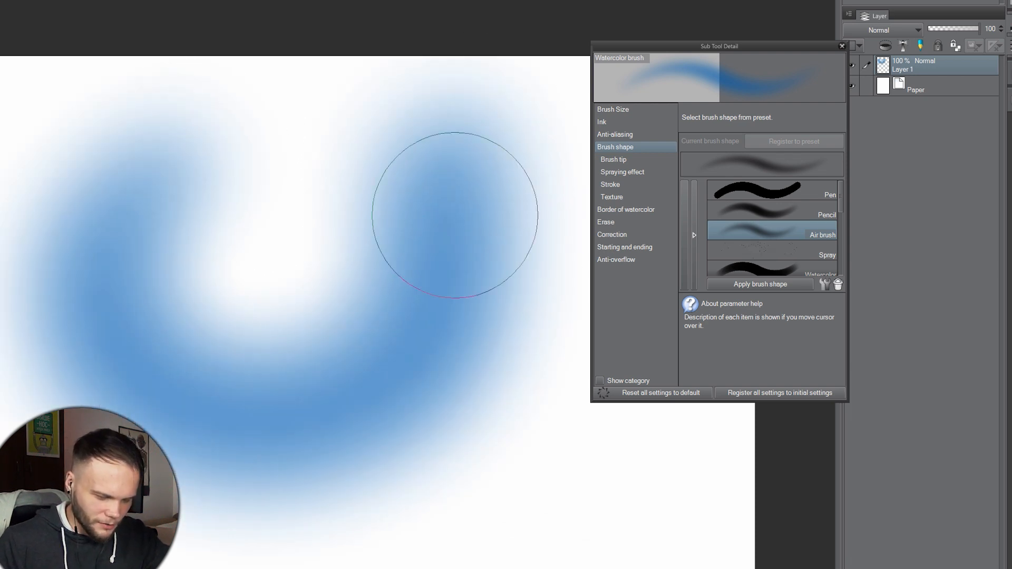
pyautogui.moveTo(293, 347)
pyautogui.mouseDown()
pyautogui.moveTo(339, 388)
pyautogui.moveTo(339, 464)
pyautogui.mouseUp()
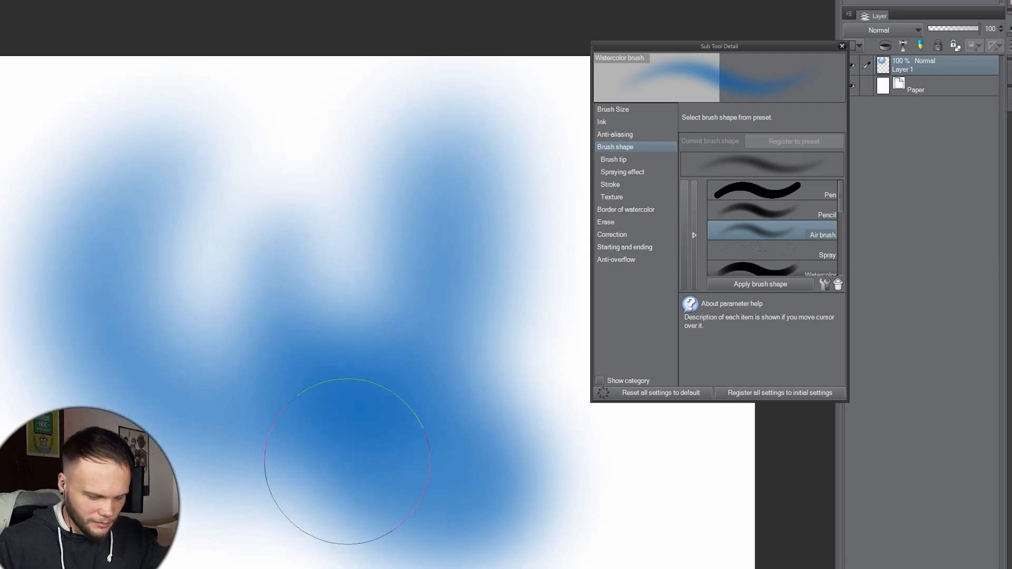
pyautogui.hotkey('ctrl', 'z')
pyautogui.press('Delete')
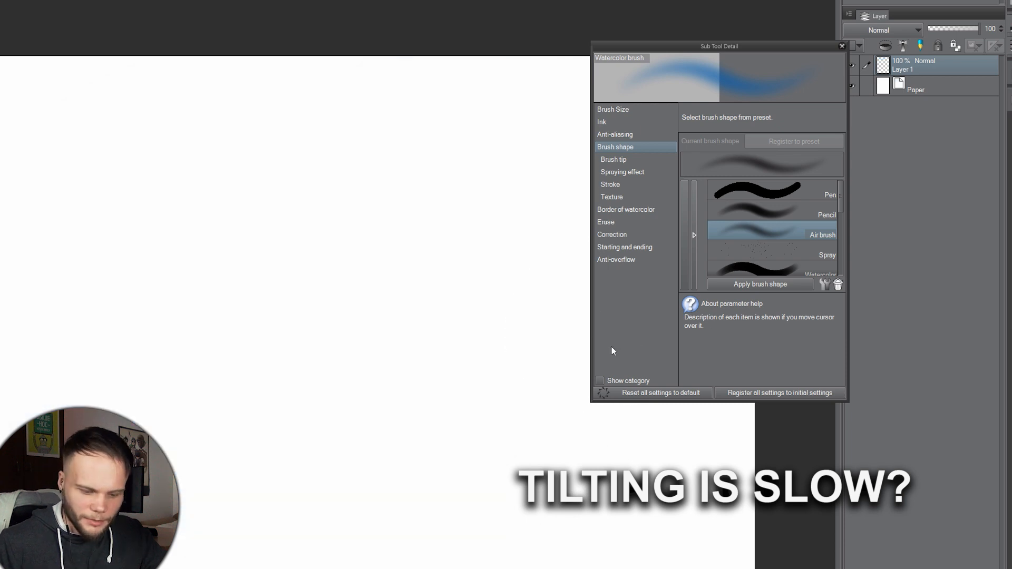
# - Open the Erase settings, select the whole canvas, delete the blue blob, and deselect
pyautogui.scroll(-1, 838, 199)
pyautogui.scroll(1, 837, 193)
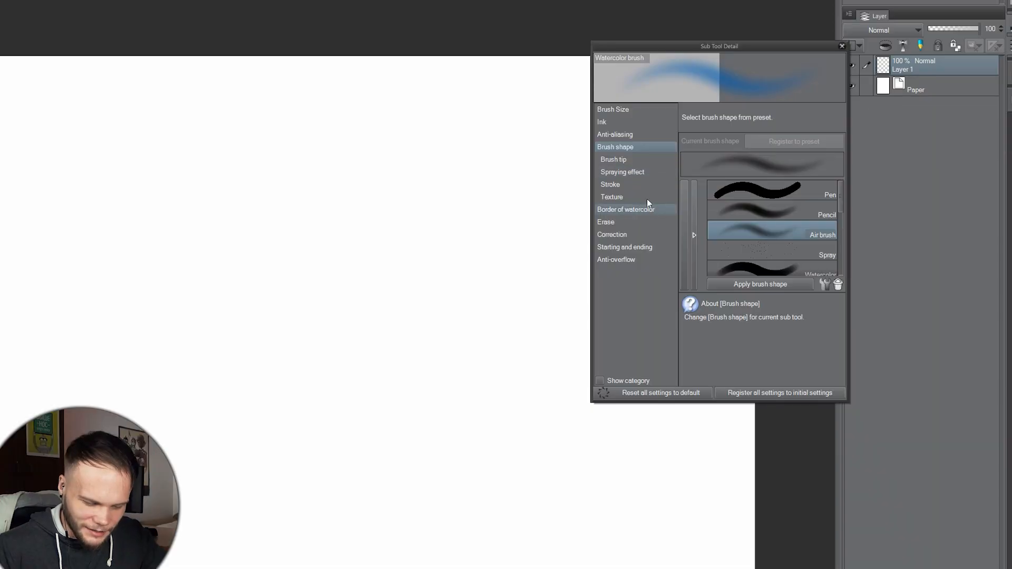
pyautogui.click(651, 223)
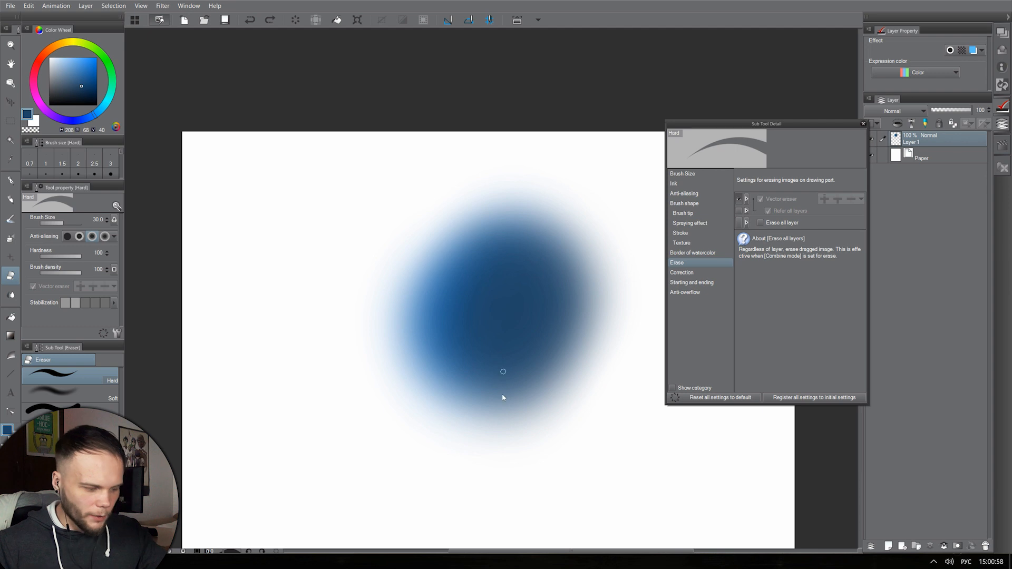
pyautogui.hotkey('ctrl', 'a')
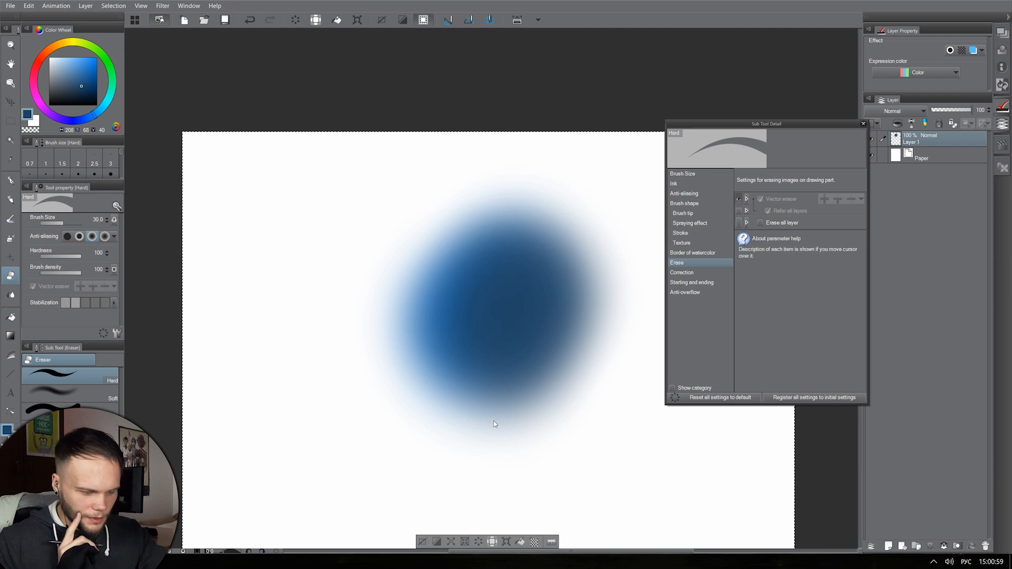
pyautogui.press('Delete')
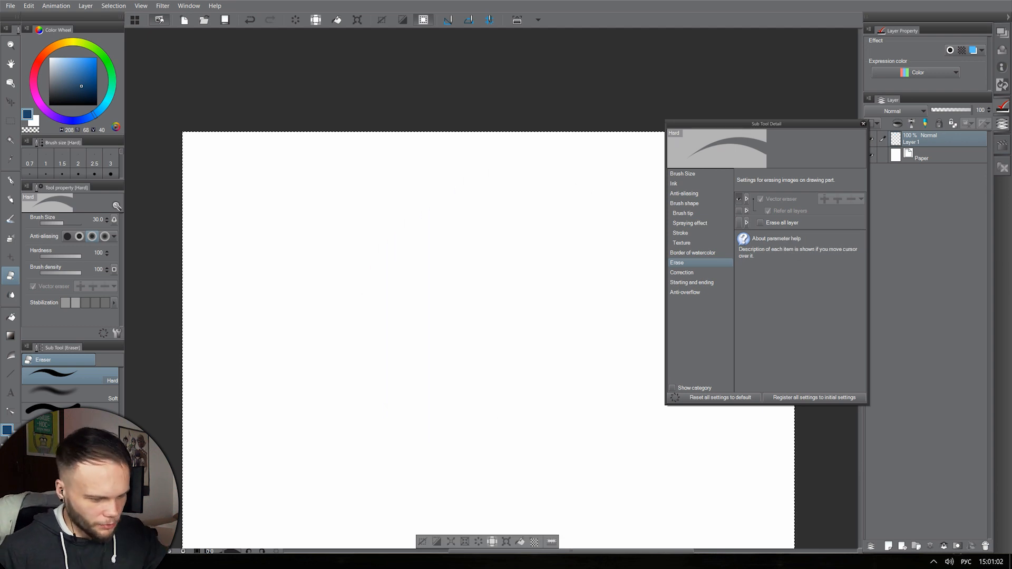
pyautogui.hotkey('ctrl', 'd')
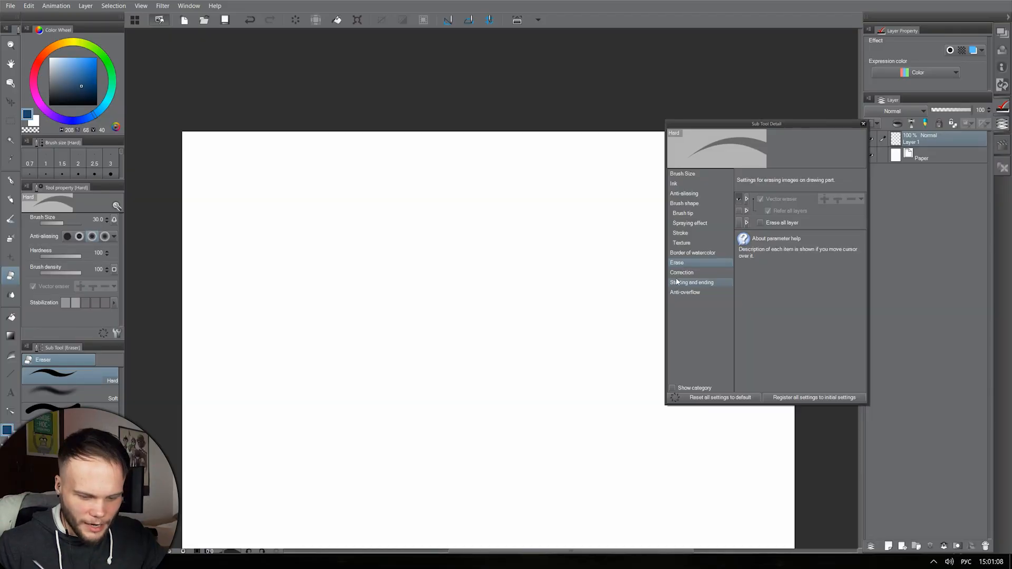
# - Open the Ink settings, try a curved stroke with the watercolor brush, and undo it
pyautogui.click(696, 185)
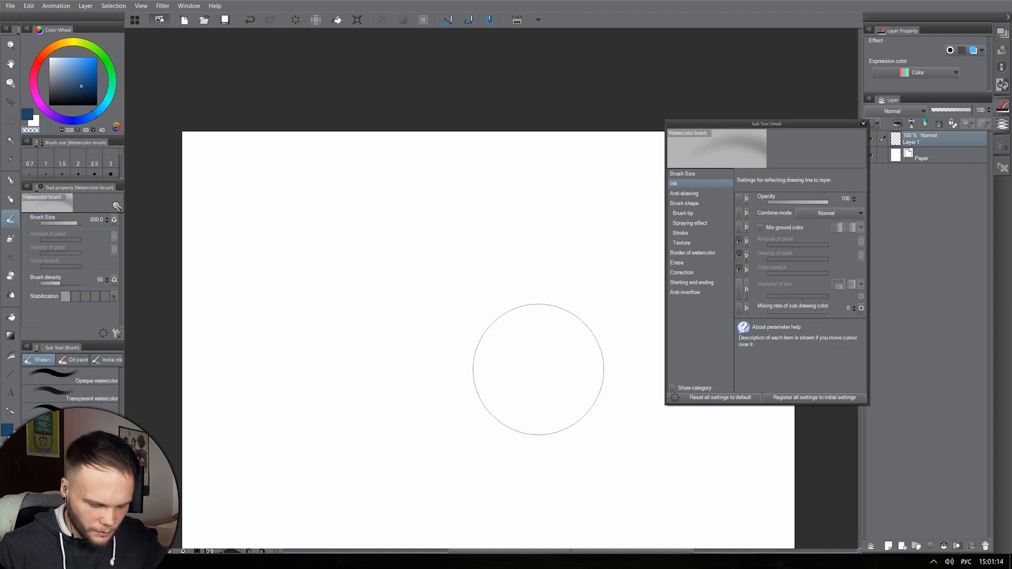
pyautogui.moveTo(395, 239); pyautogui.dragTo(377, 422)
pyautogui.hotkey('ctrl', 'z')
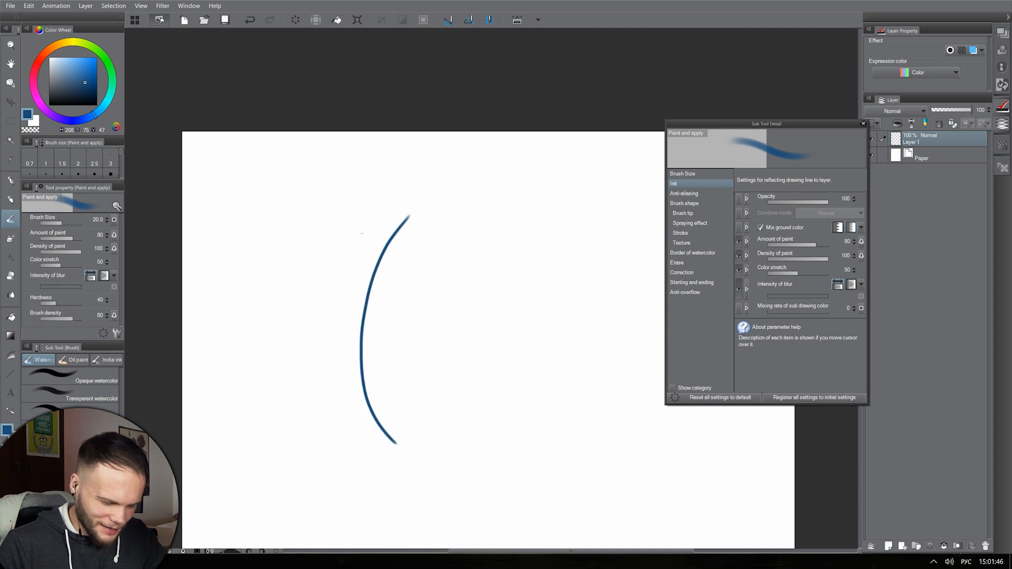
# - Draw several crossing curved blue lines with the Paint and apply brush so they enclose small areas
pyautogui.moveTo(363, 233); pyautogui.dragTo(361, 429)
pyautogui.moveTo(440, 275); pyautogui.dragTo(330, 334)
pyautogui.moveTo(437, 294); pyautogui.dragTo(325, 342)
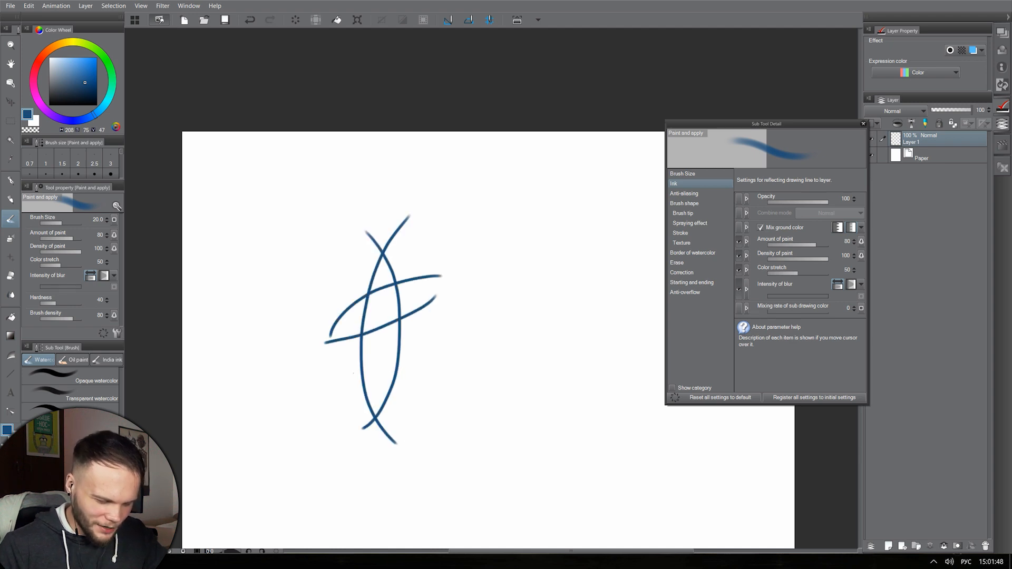
pyautogui.moveTo(335, 291); pyautogui.dragTo(436, 405)
# - Try the Fill command with blue on the whole layer of crossing lines and undo it
pyautogui.scroll(2, 442, 321)
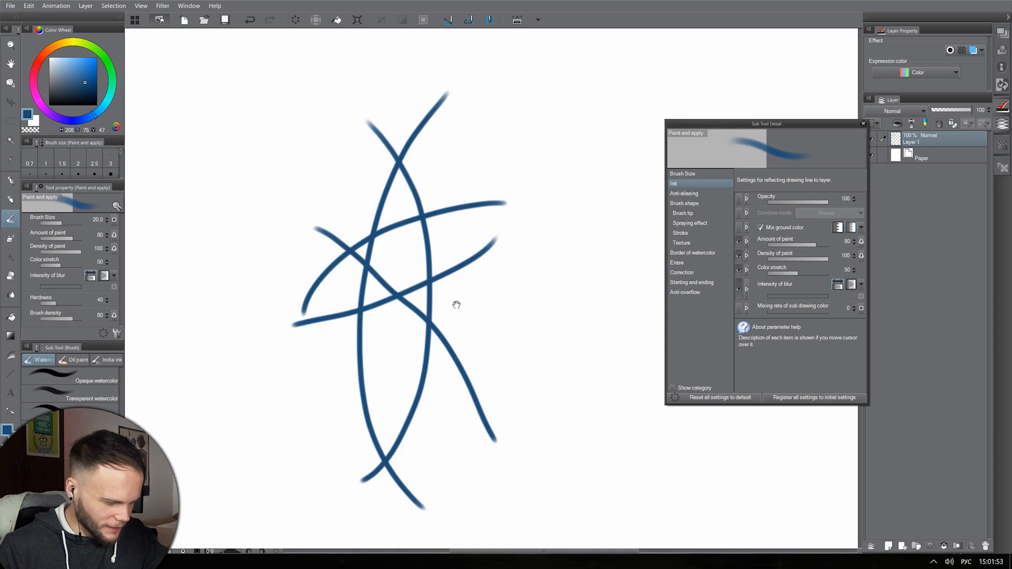
pyautogui.moveTo(456, 304); pyautogui.dragTo(450, 315)
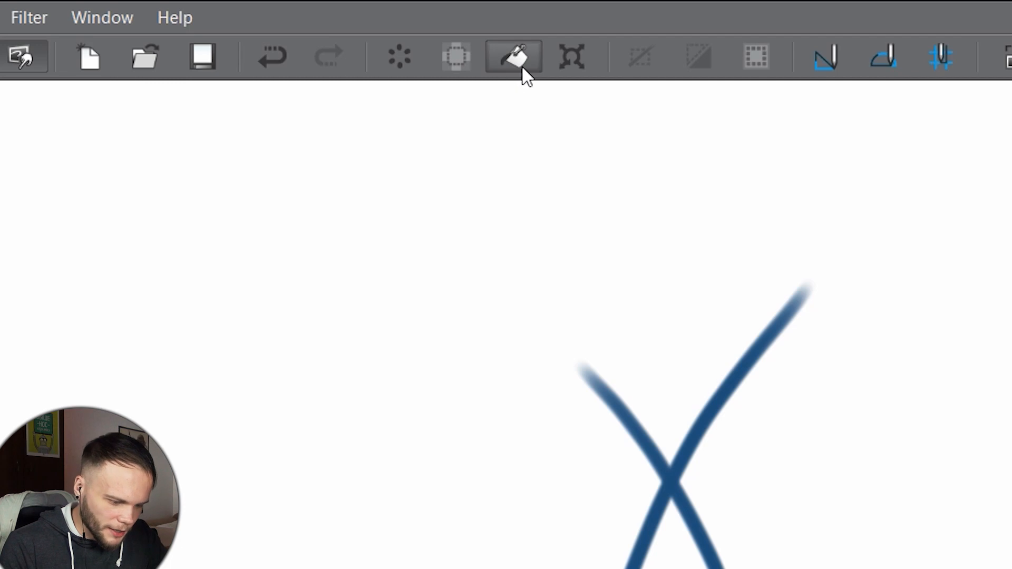
pyautogui.click(517, 61)
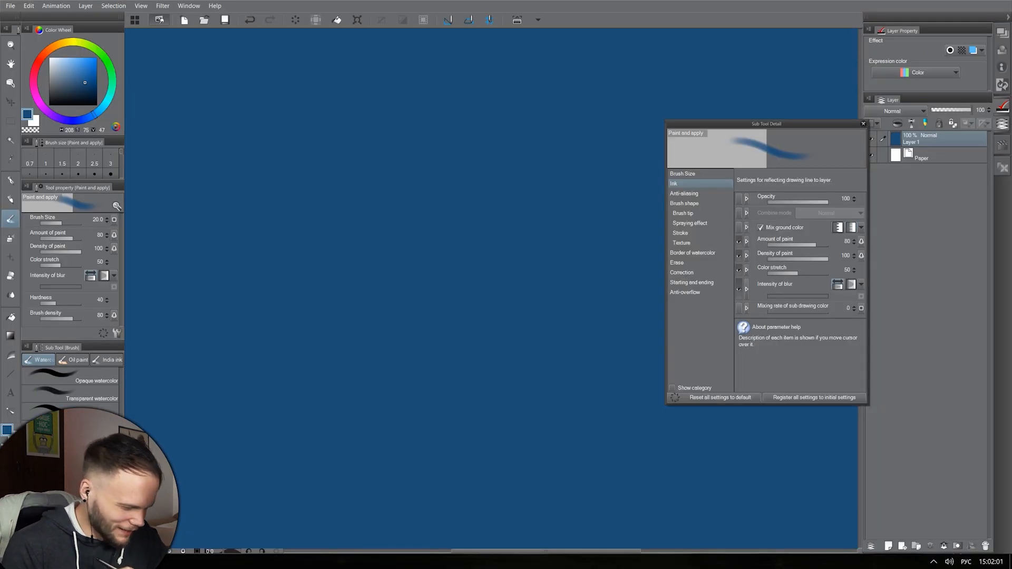
pyautogui.hotkey('ctrl', 'z')
# - Take the Fill tool set to Refer only to editing layer, fill the central enclosed area with light orange, and undo the fill
pyautogui.click(11, 317)
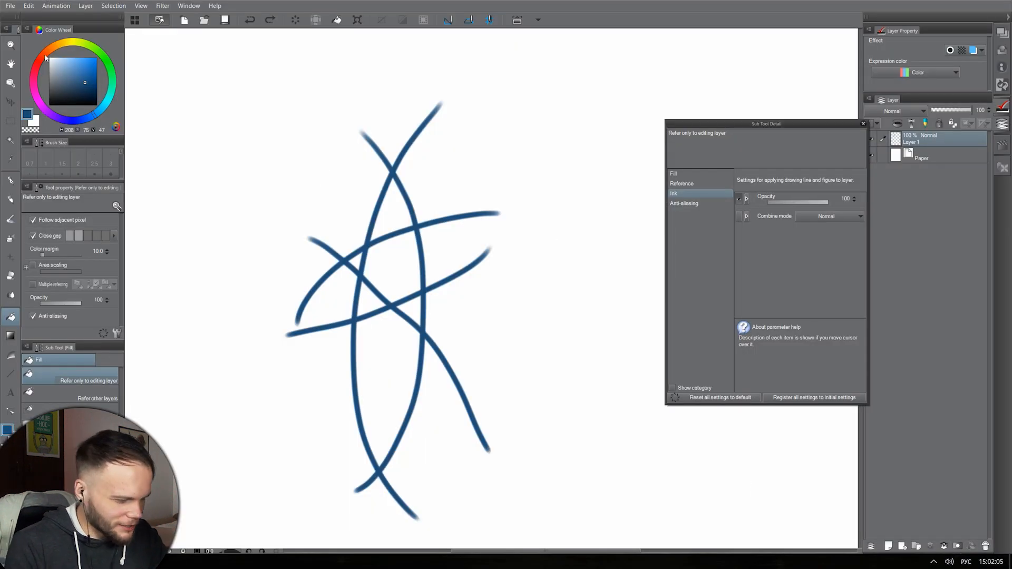
pyautogui.click(46, 58)
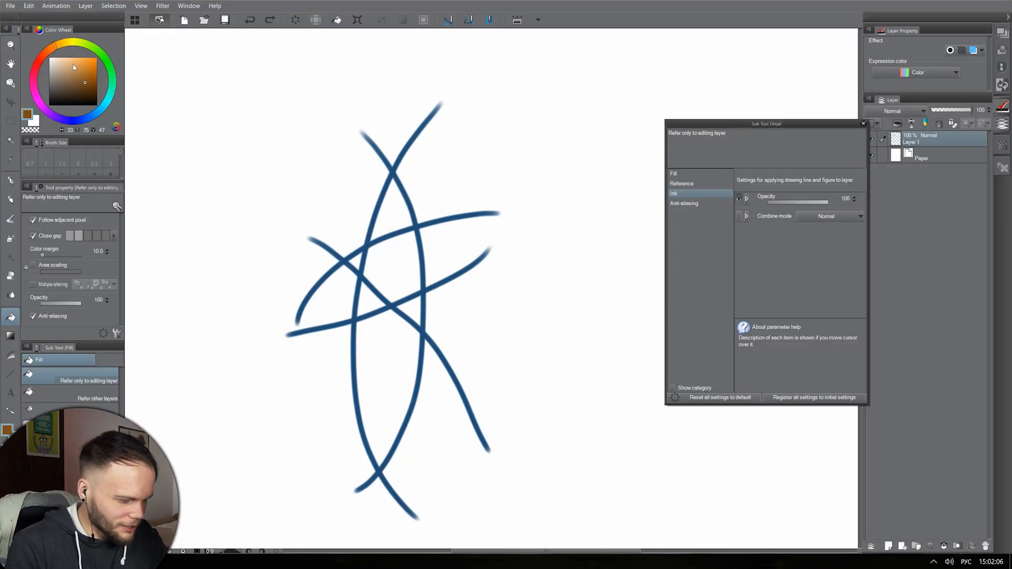
pyautogui.click(83, 64)
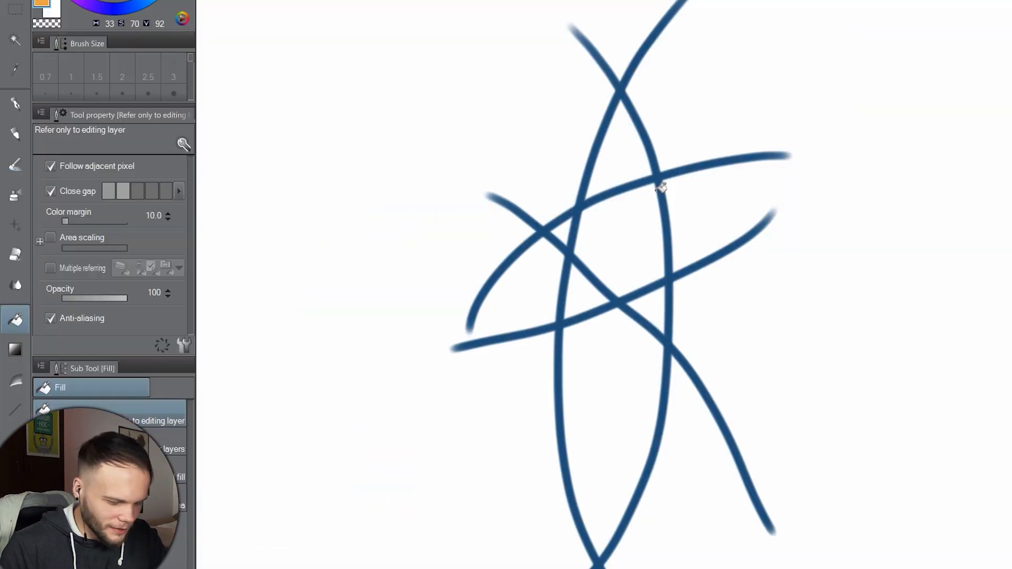
pyautogui.click(643, 228)
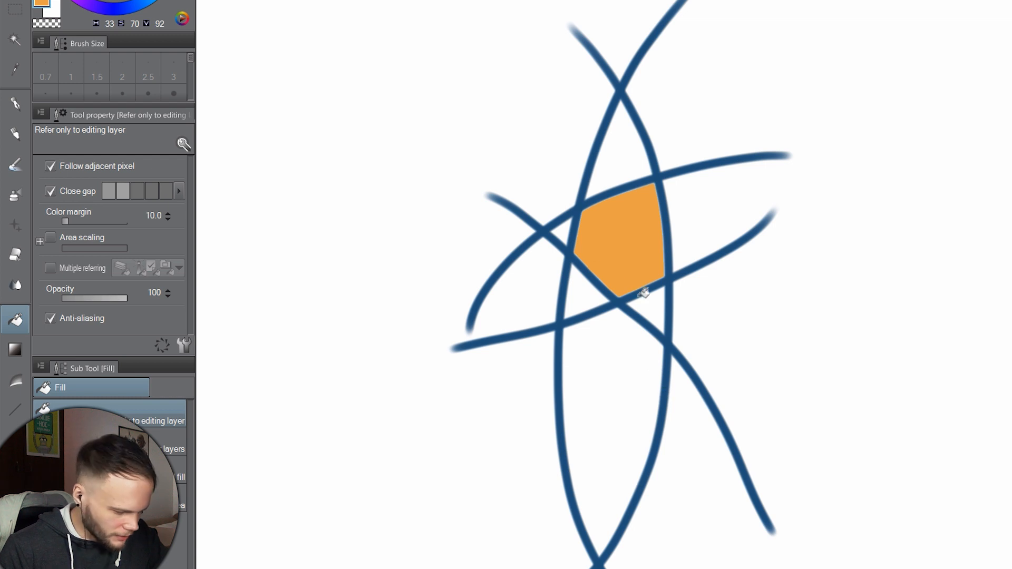
pyautogui.hotkey('ctrl', 'z')
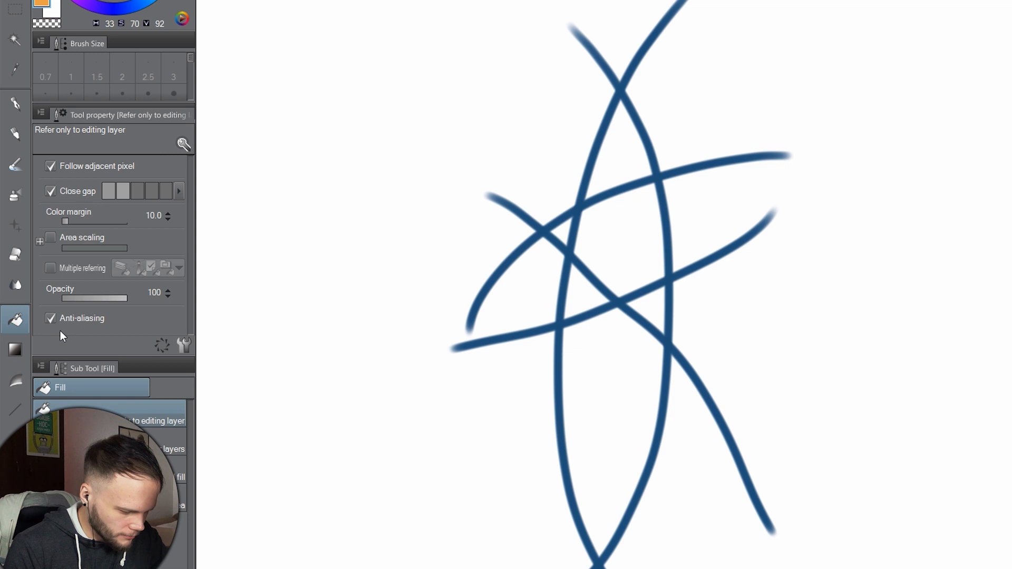
# - Set Close gap to its widest level, try orange fills in the central area and the open area beside it, and undo both
pyautogui.click(138, 193)
pyautogui.click(633, 232)
pyautogui.hotkey('ctrl', 'z')
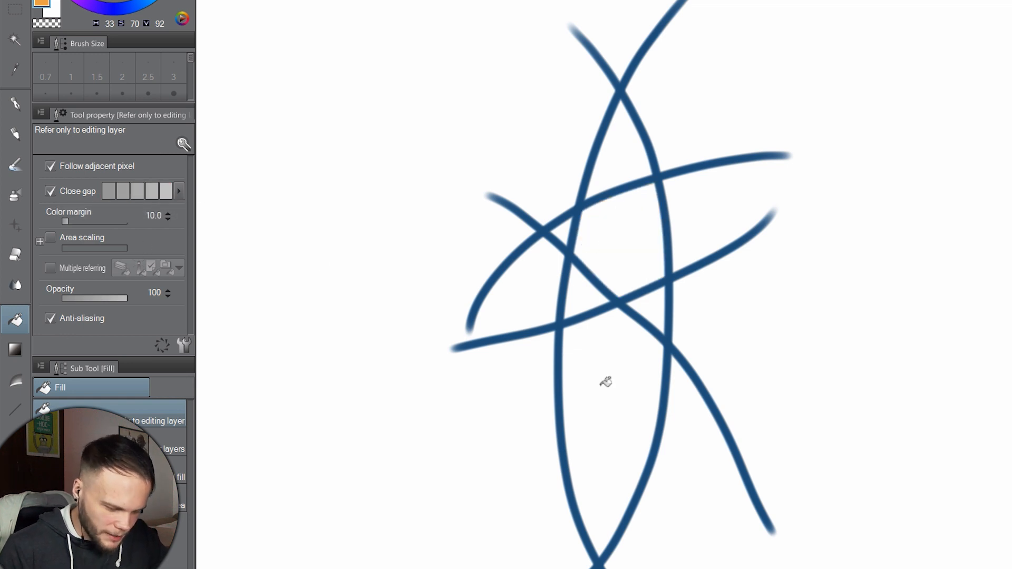
pyautogui.click(542, 319)
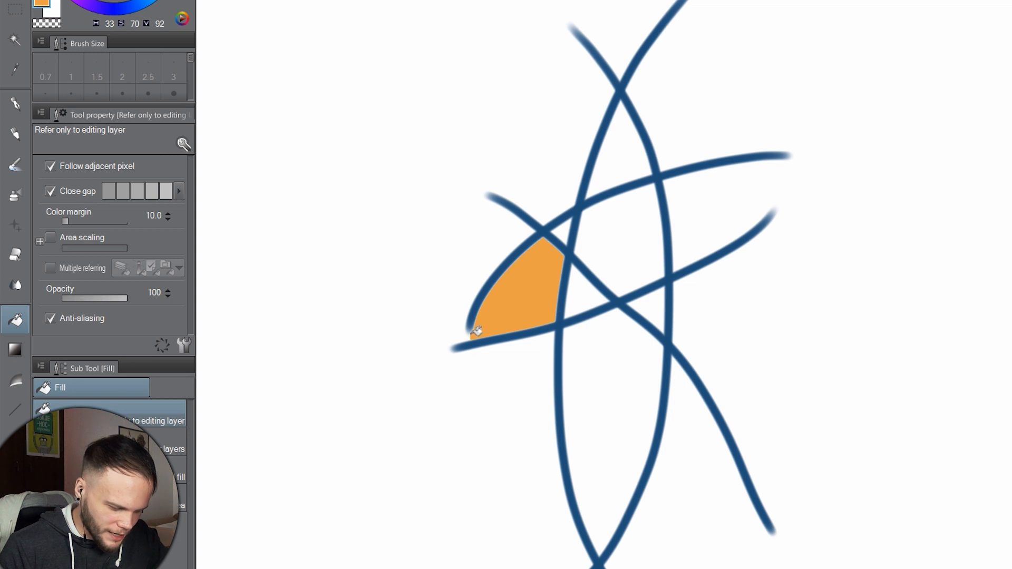
pyautogui.hotkey('ctrl', 'z')
# - Set Close gap to its narrowest level, try orange fills of the central area with Area scaling at 10 down to 4, and undo them
pyautogui.click(109, 190)
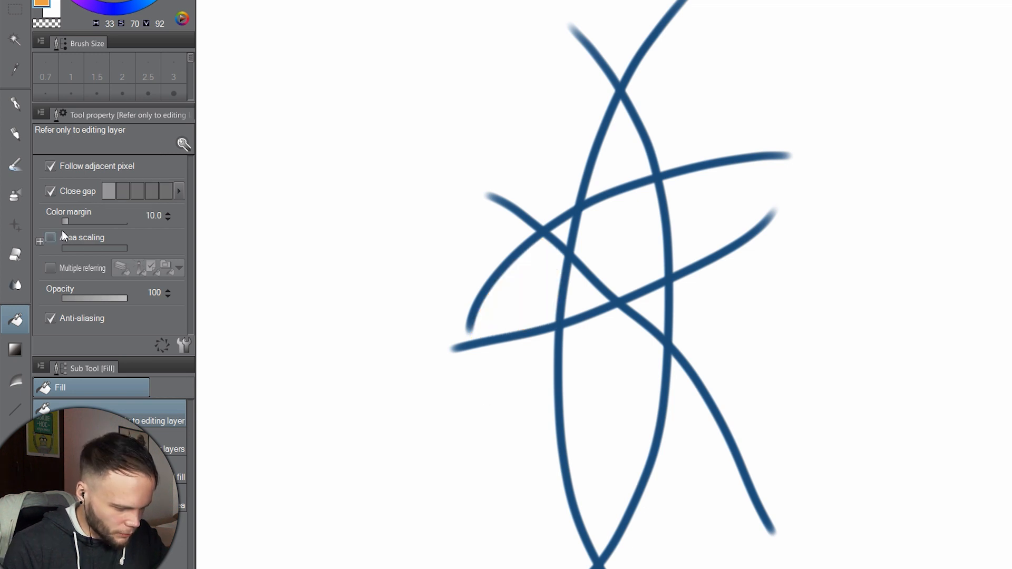
pyautogui.click(40, 241)
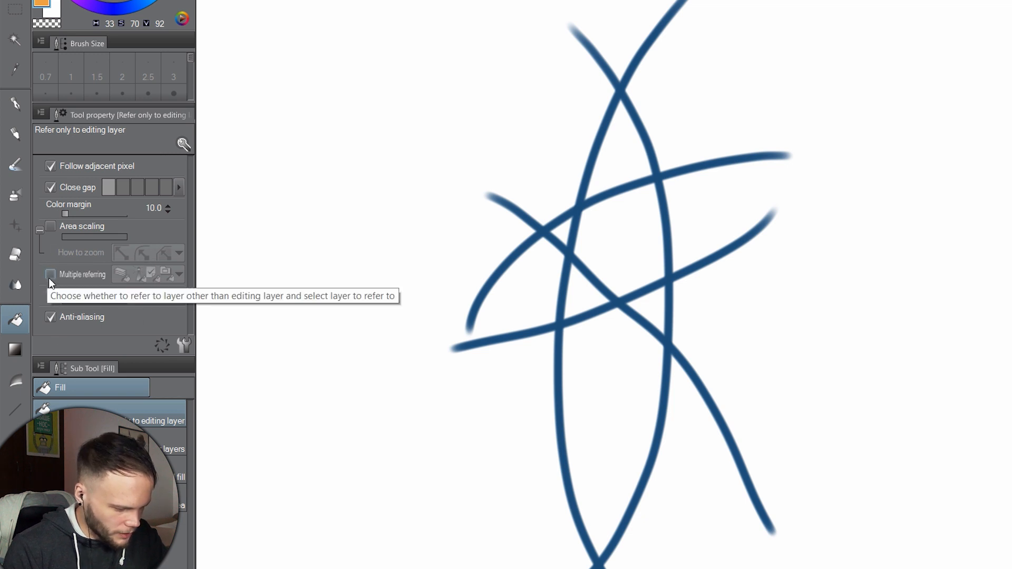
pyautogui.click(605, 290)
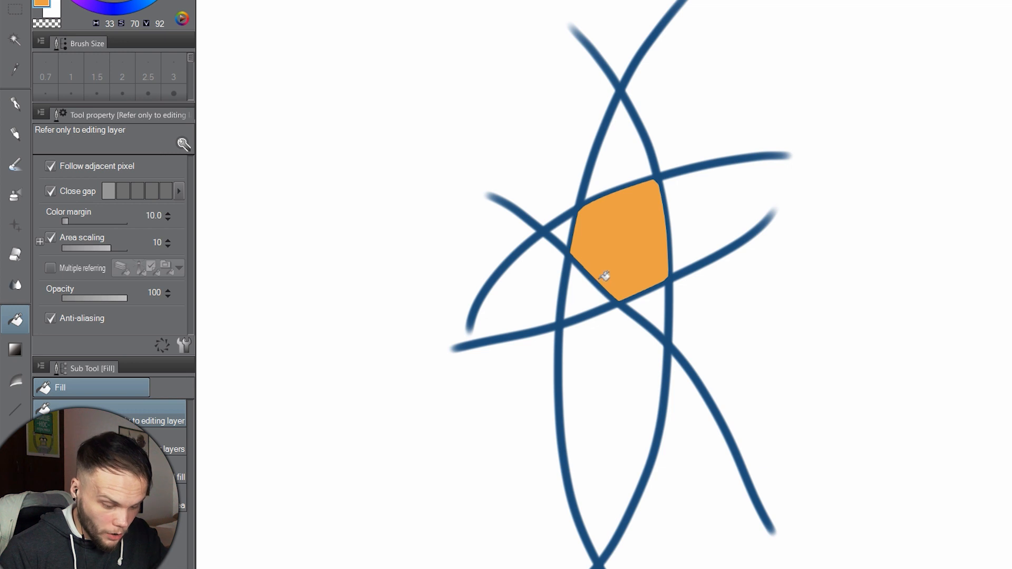
pyautogui.hotkey('ctrl', 'z')
pyautogui.click(646, 218)
pyautogui.hotkey('ctrl', 'z')
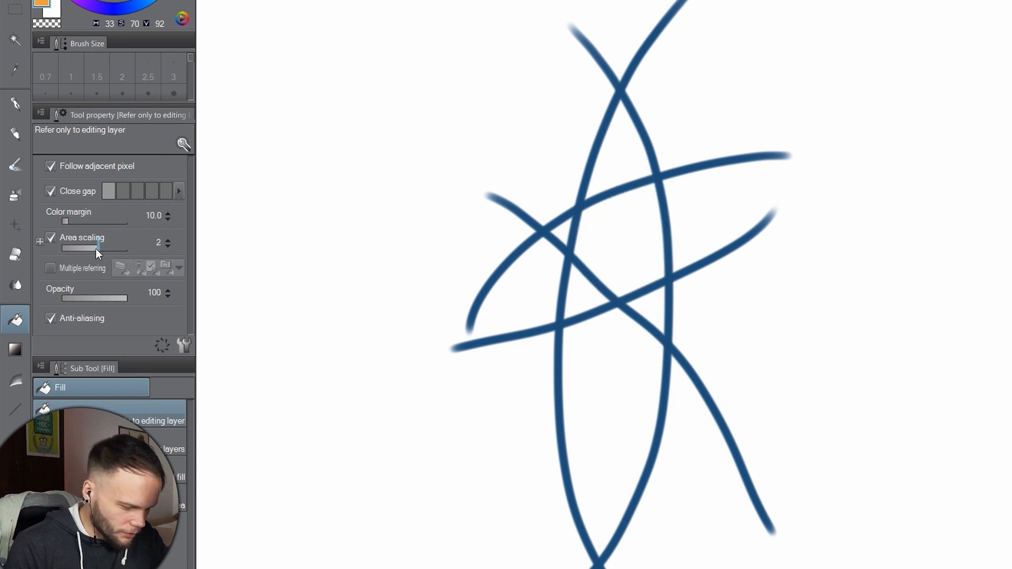
pyautogui.click(633, 248)
pyautogui.hotkey('ctrl', 'z')
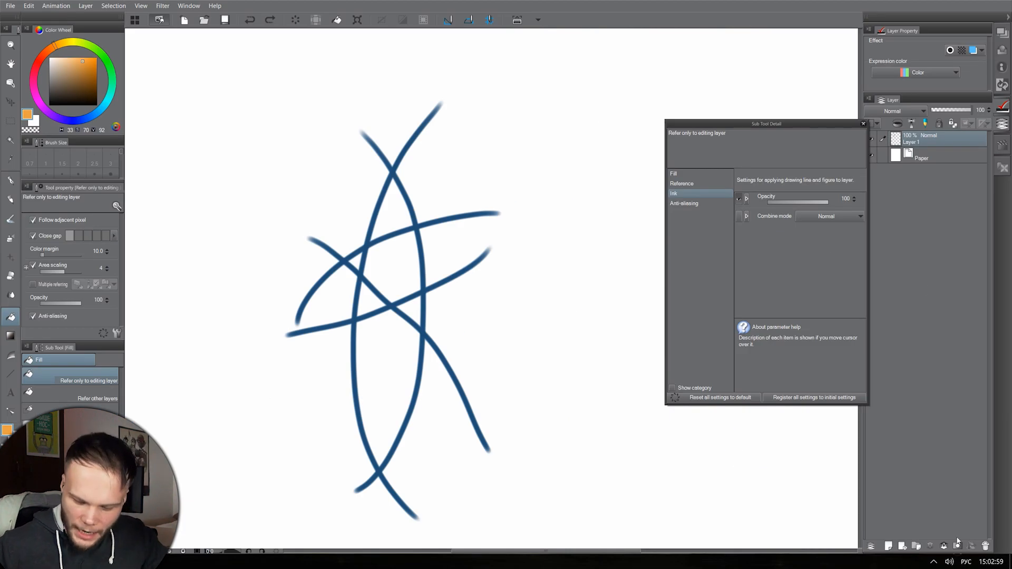
# - Add a new layer below the line layer, try an orange fill on it with the lines ignored, and undo the fill
pyautogui.click(901, 546)
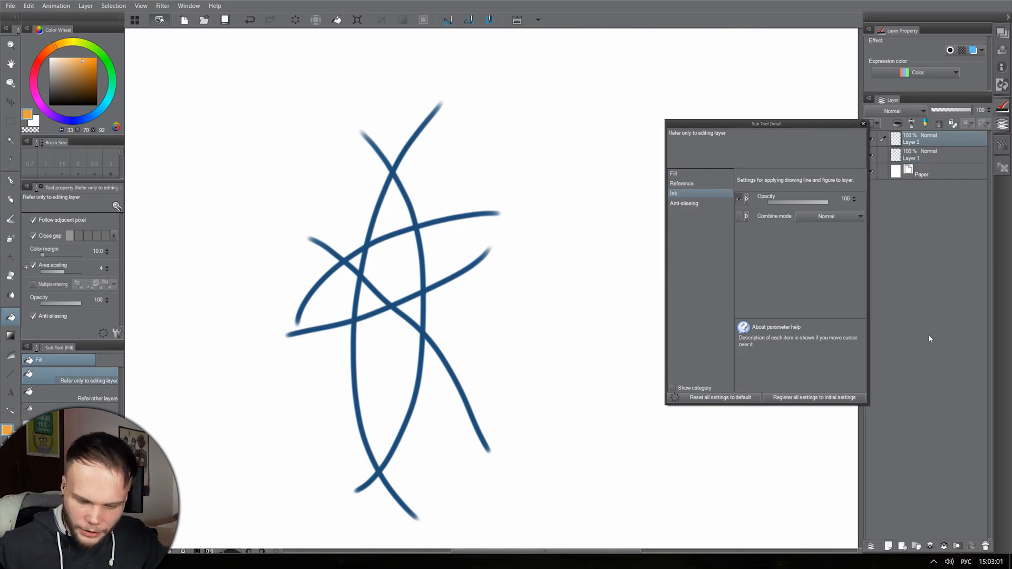
pyautogui.moveTo(946, 144); pyautogui.dragTo(943, 158)
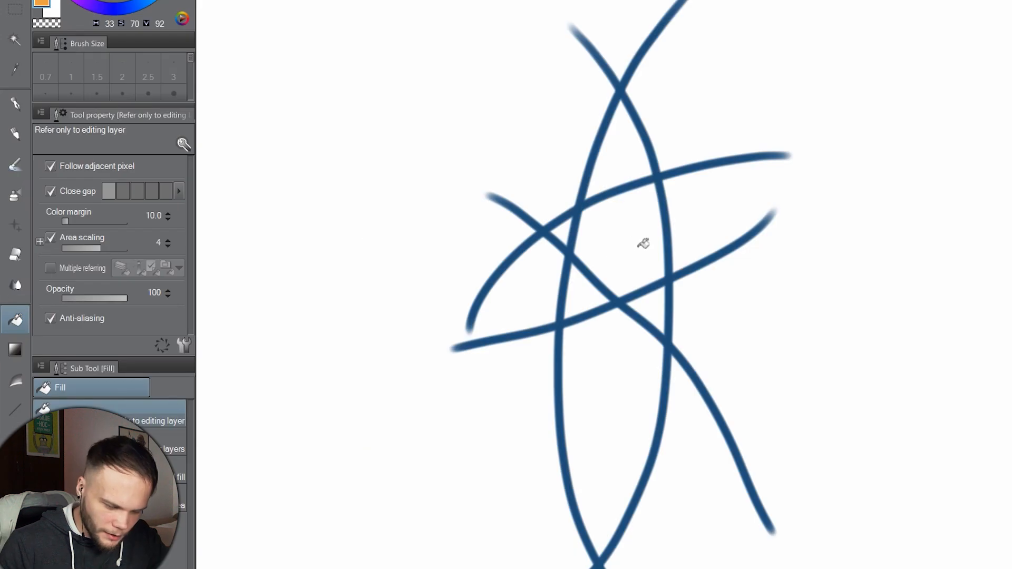
pyautogui.click(634, 258)
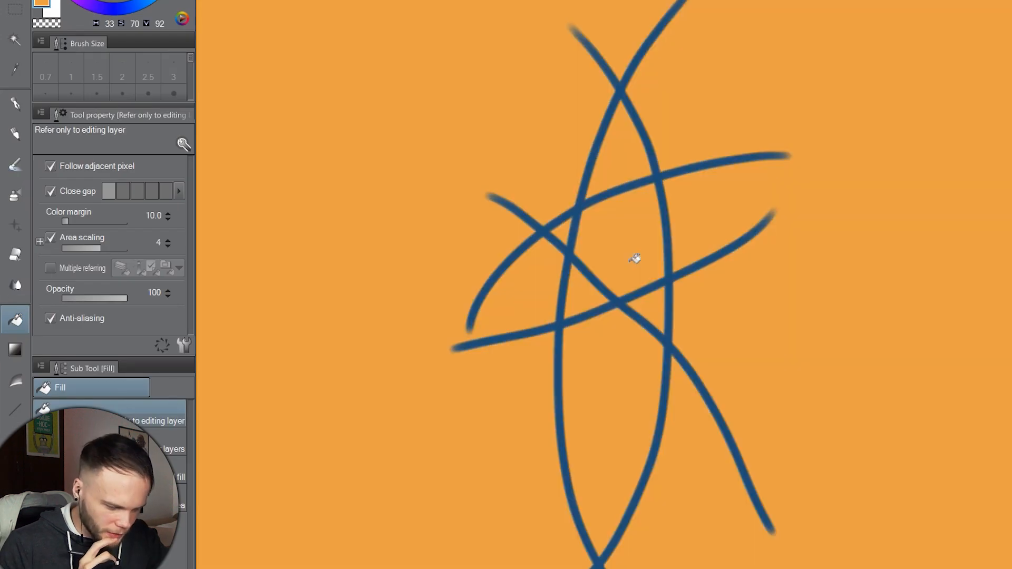
pyautogui.hotkey('ctrl', 'z')
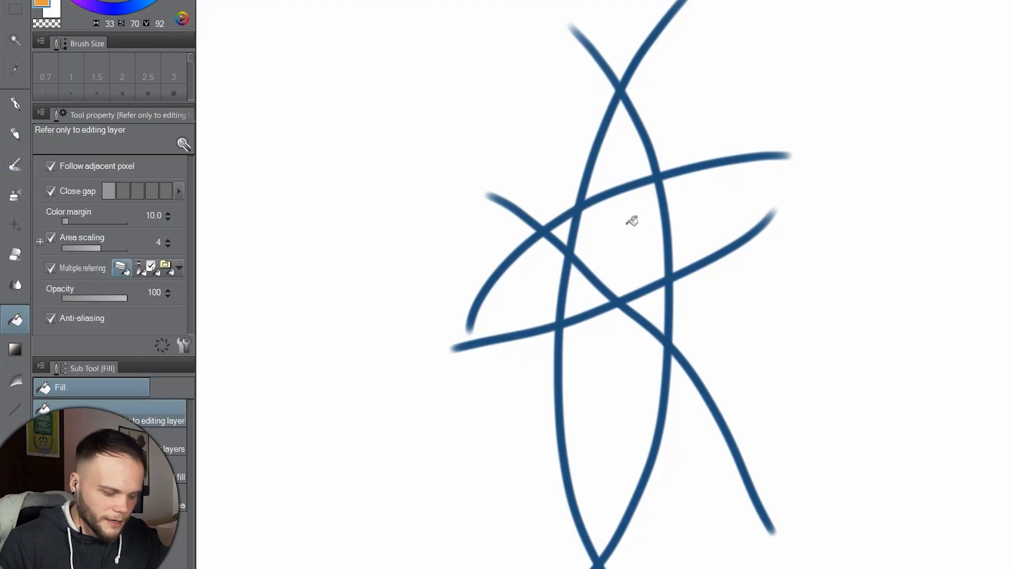
# - Enable Multiple referring for all layers and fill the central area and the four small areas around it with orange
pyautogui.click(630, 220)
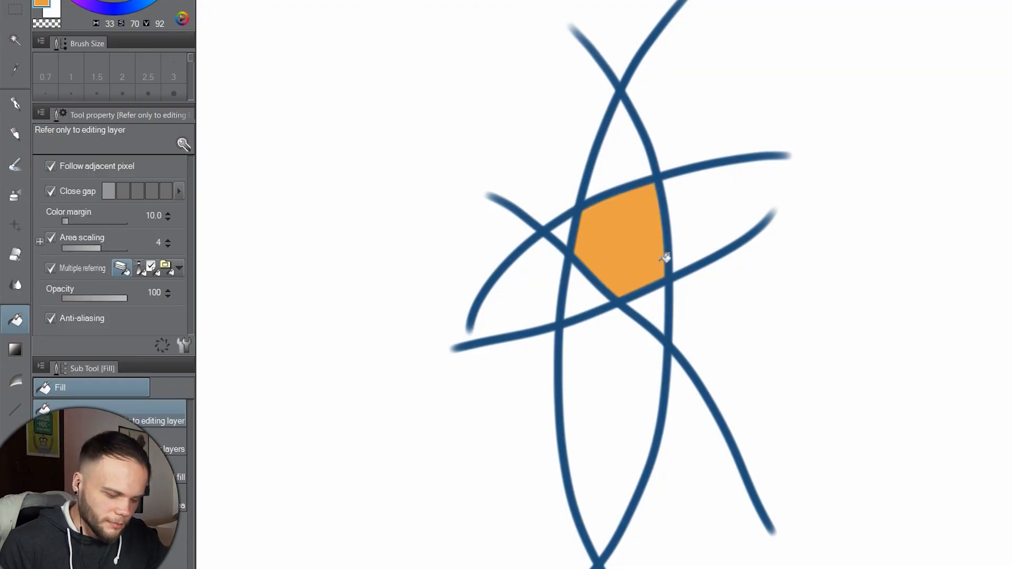
pyautogui.click(657, 301)
pyautogui.click(584, 295)
pyautogui.click(635, 166)
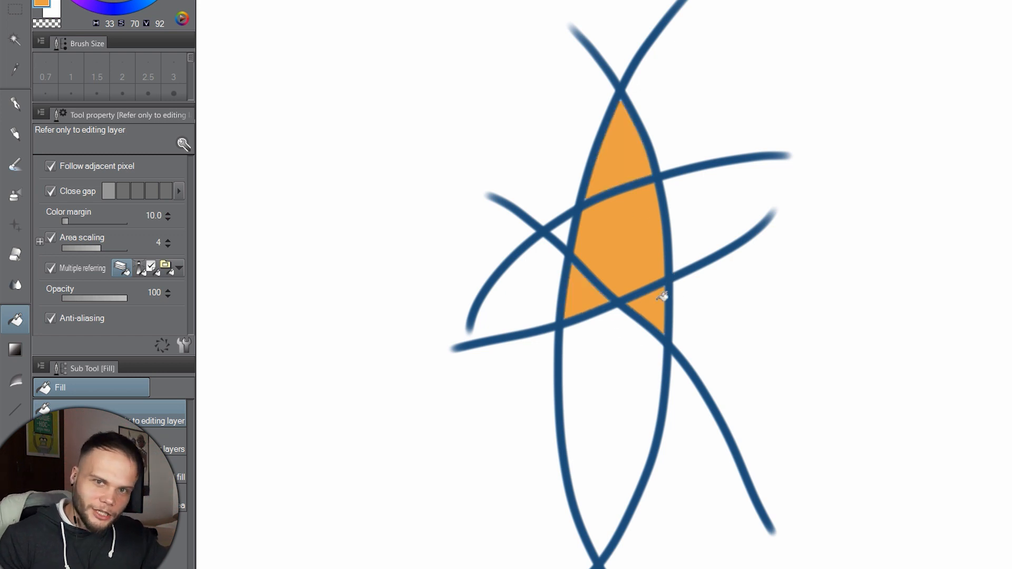
pyautogui.click(564, 228)
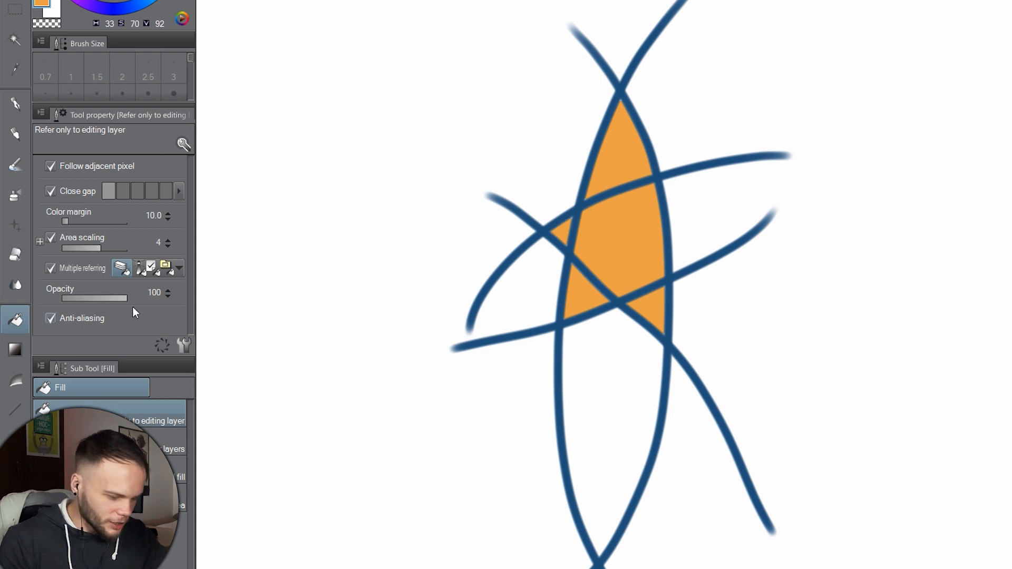
# - Set Area scaling to 8, undo the four outer orange fills, try refilling two lower triangles, and undo those fills
pyautogui.click(108, 248)
pyautogui.hotkey('ctrl', 'z')
pyautogui.hotkey('ctrl', 'z')
pyautogui.hotkey('ctrl', 'z')
pyautogui.hotkey('ctrl', 'z')
pyautogui.click(588, 286)
pyautogui.click(653, 304)
pyautogui.hotkey('ctrl', 'z')
pyautogui.hotkey('ctrl', 'z')
# - Fill the four outer triangles with red-orange, and fill the open area beside them with Close gap at its widest level
pyautogui.click(79, 1)
pyautogui.click(630, 160)
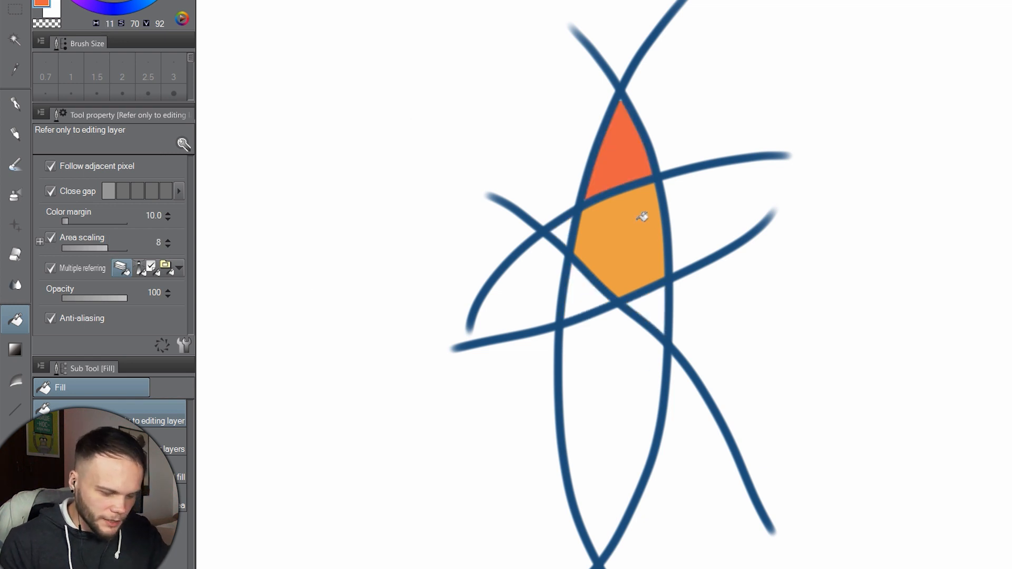
pyautogui.click(655, 304)
pyautogui.click(584, 287)
pyautogui.click(565, 232)
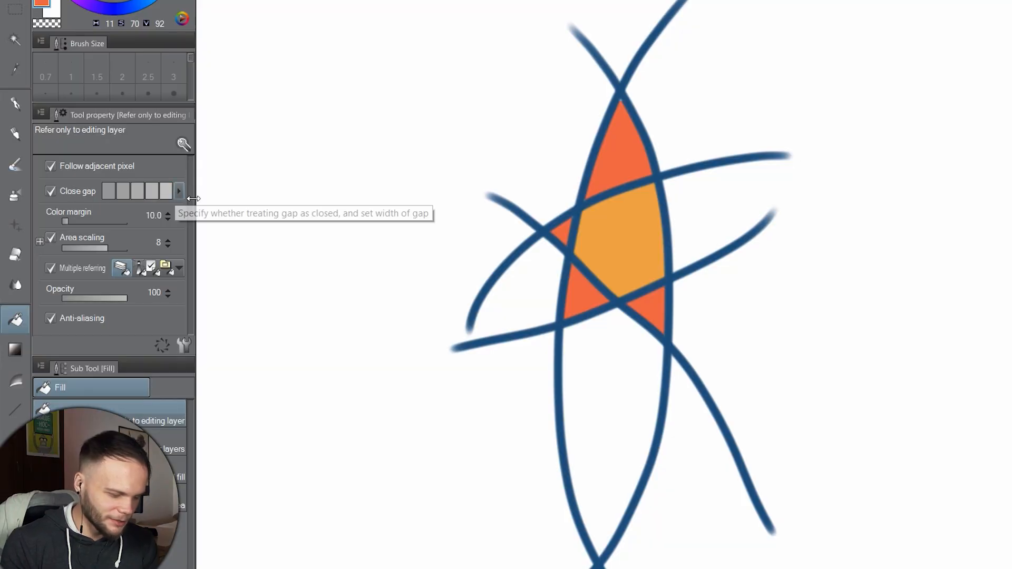
pyautogui.click(543, 271)
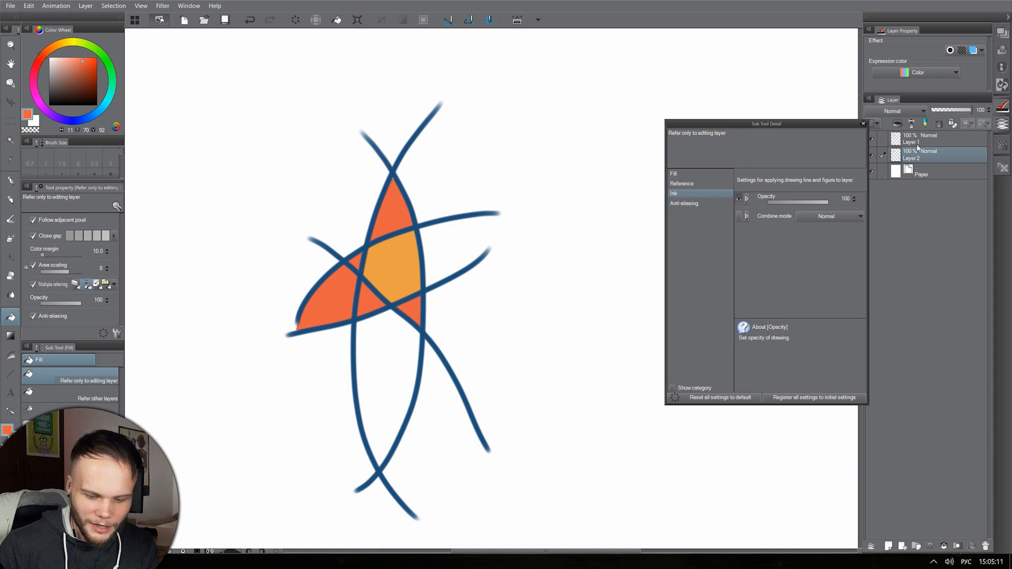
# - Set Layer 1 as the reference layer and fill the large lower area on Layer 2 with red-orange, referring to the reference layer
pyautogui.click(927, 141)
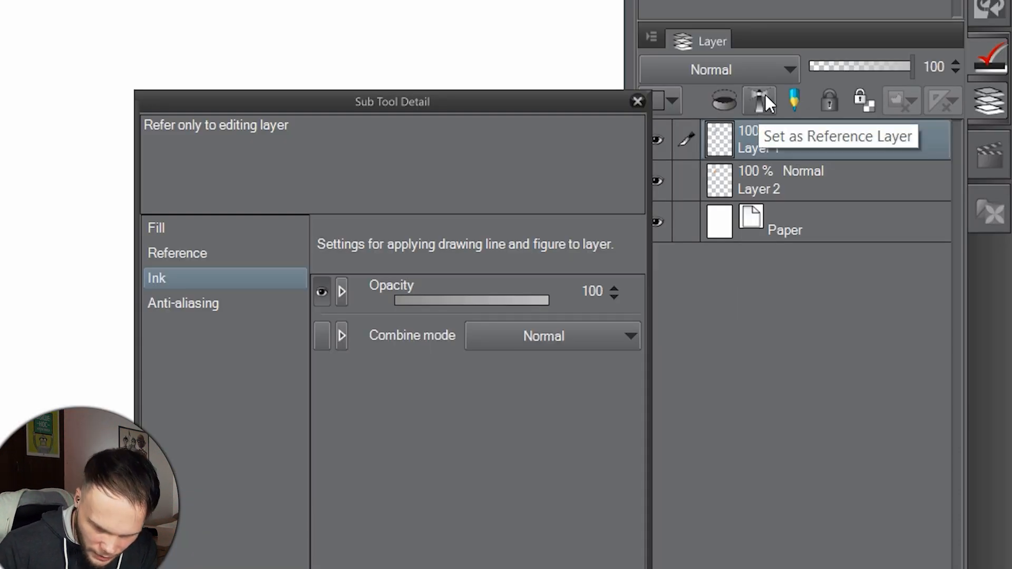
pyautogui.click(765, 96)
pyautogui.click(789, 180)
pyautogui.click(754, 127)
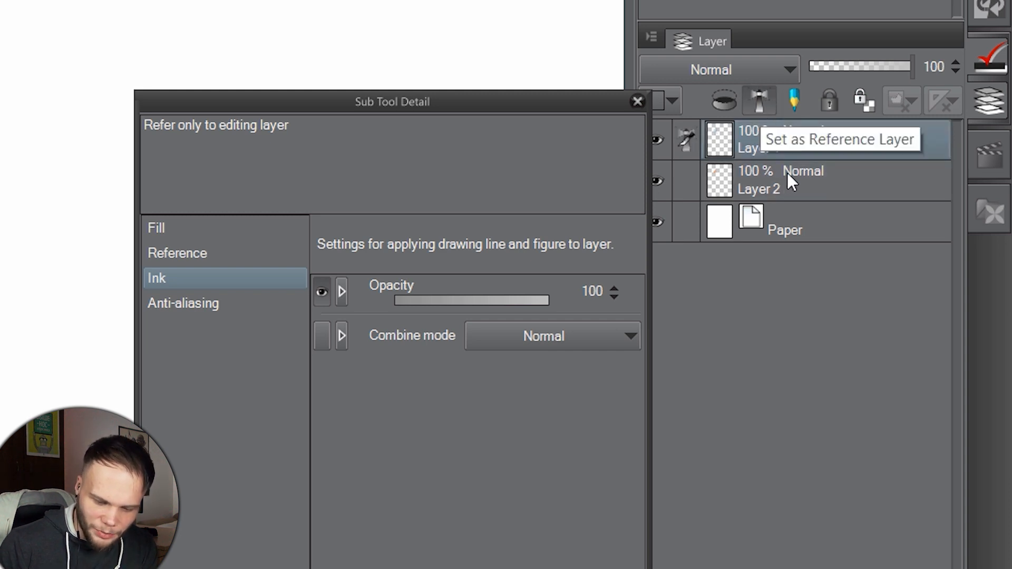
pyautogui.click(792, 188)
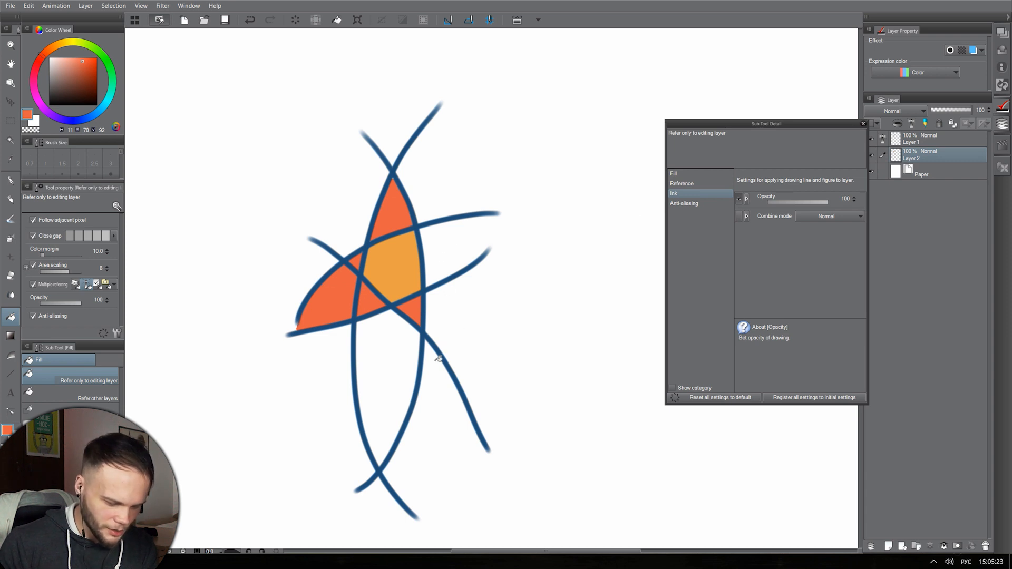
pyautogui.click(403, 411)
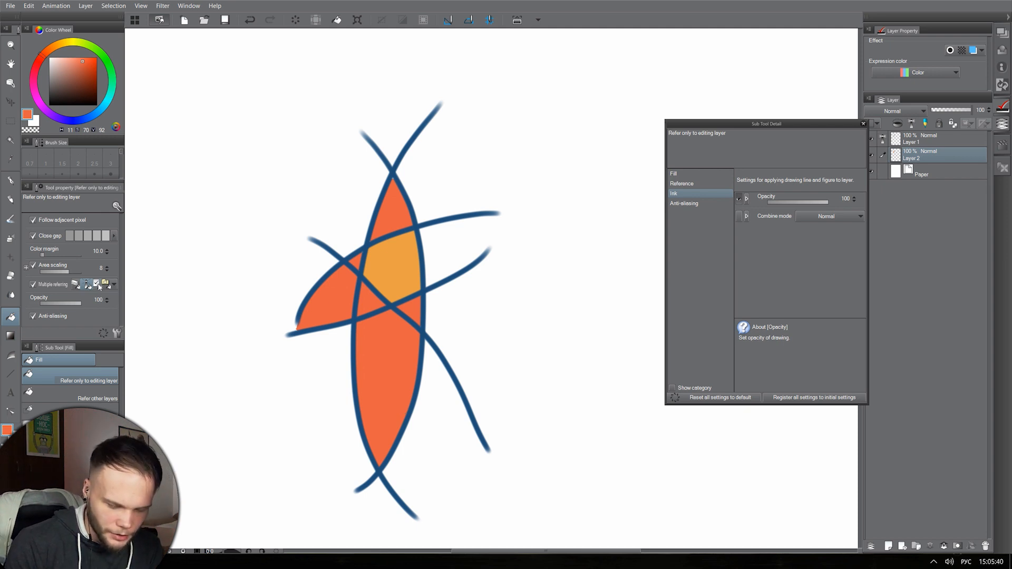
# - Refer to selected layers with Layer 1 and Layer 2 selected, fill three outer triangles with orange and the central area with turquoise
pyautogui.keyDown('ctrl'); pyautogui.click(940, 144); pyautogui.keyUp('ctrl')
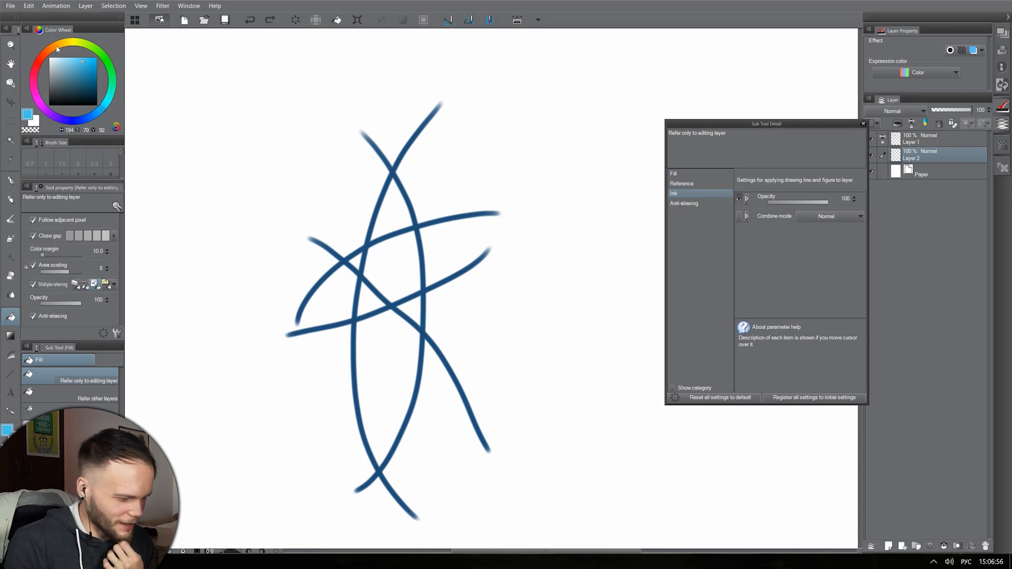
pyautogui.click(58, 49)
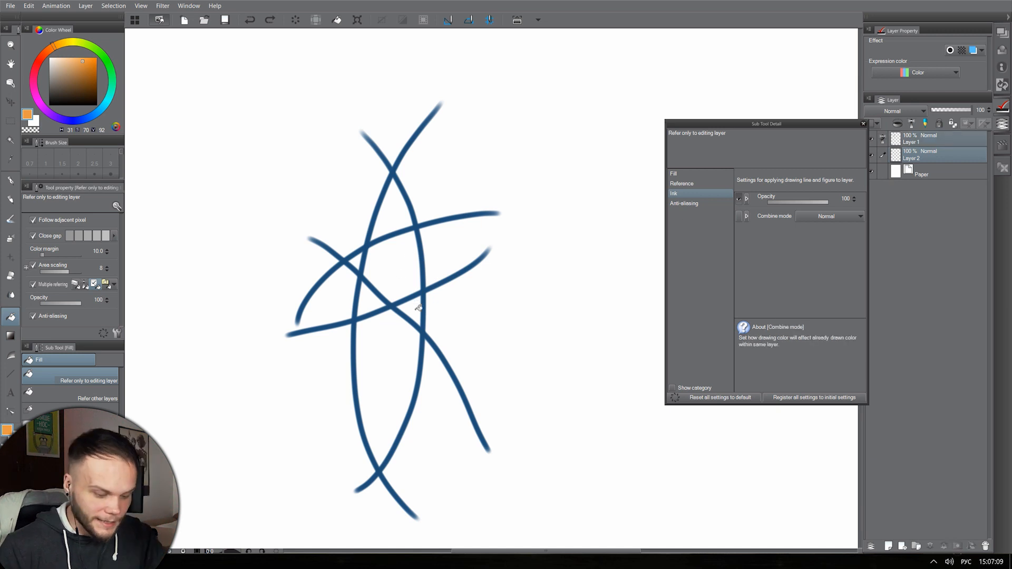
pyautogui.click(389, 305)
pyautogui.click(362, 256)
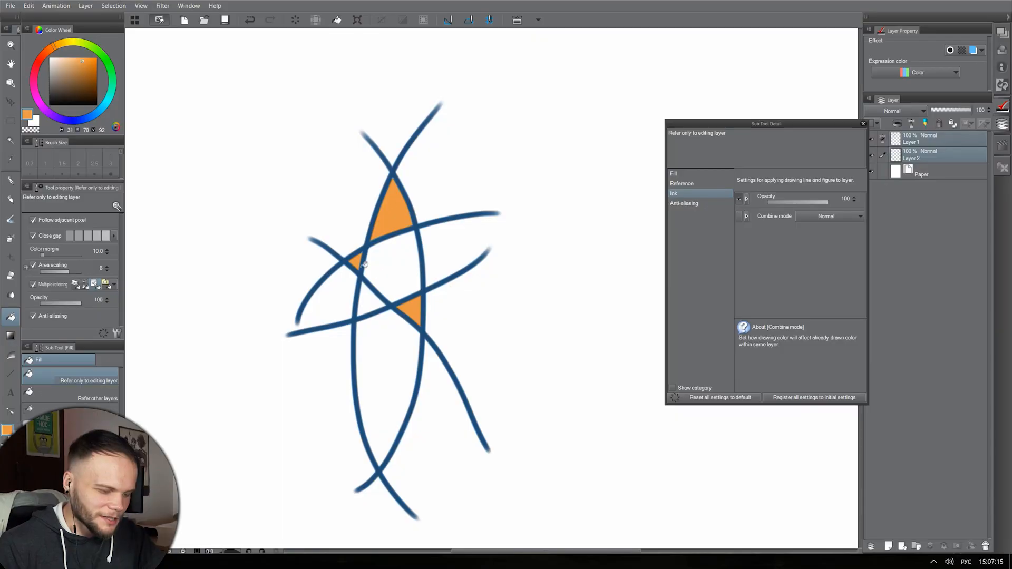
pyautogui.click(110, 99)
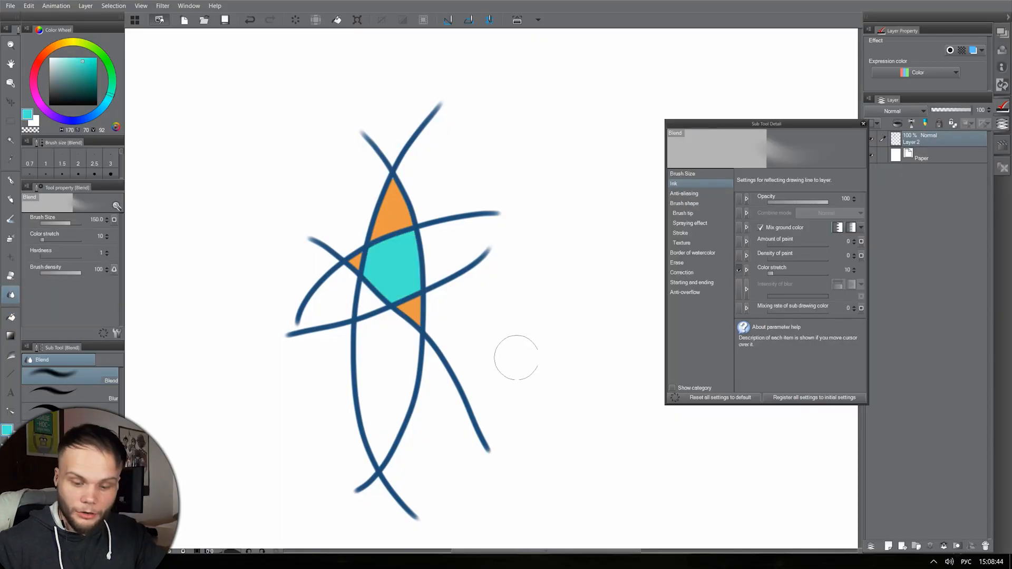
# - Undo a first trial stroke of the Blend tool at size 150, and smear the lines and fills into a soft cloudy patch
pyautogui.moveTo(393, 153); pyautogui.dragTo(410, 340)
pyautogui.hotkey('ctrl', 'z')
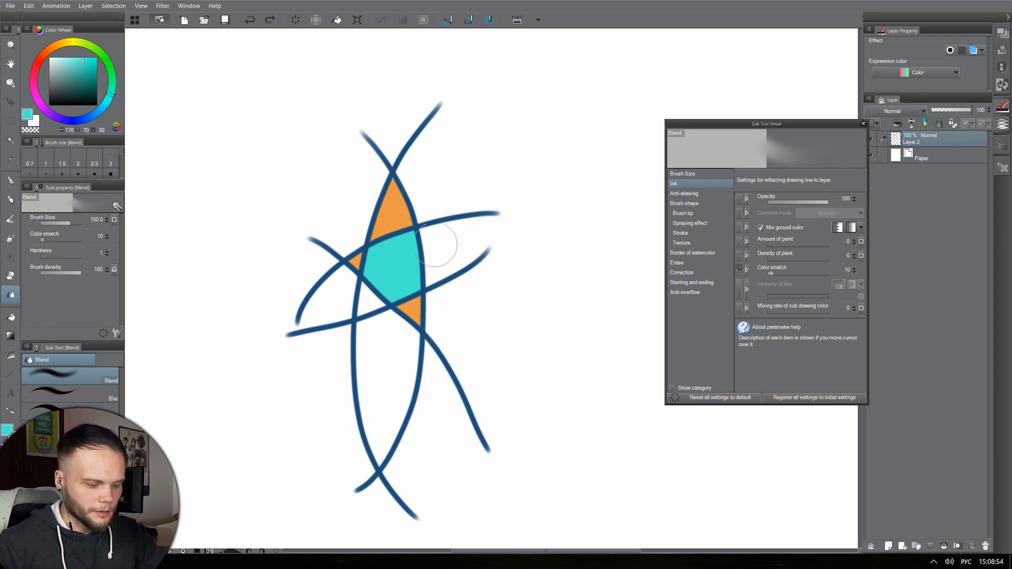
pyautogui.moveTo(413, 319)
pyautogui.mouseDown()
pyautogui.moveTo(369, 291)
pyautogui.moveTo(383, 219)
pyautogui.moveTo(460, 401)
pyautogui.moveTo(448, 389)
pyautogui.moveTo(491, 443)
pyautogui.moveTo(486, 467)
pyautogui.moveTo(495, 386)
pyautogui.moveTo(489, 447)
pyautogui.moveTo(470, 313)
pyautogui.moveTo(505, 407)
pyautogui.mouseUp()
pyautogui.moveTo(425, 391)
pyautogui.mouseDown()
pyautogui.moveTo(407, 445)
pyautogui.moveTo(429, 357)
pyautogui.mouseUp()
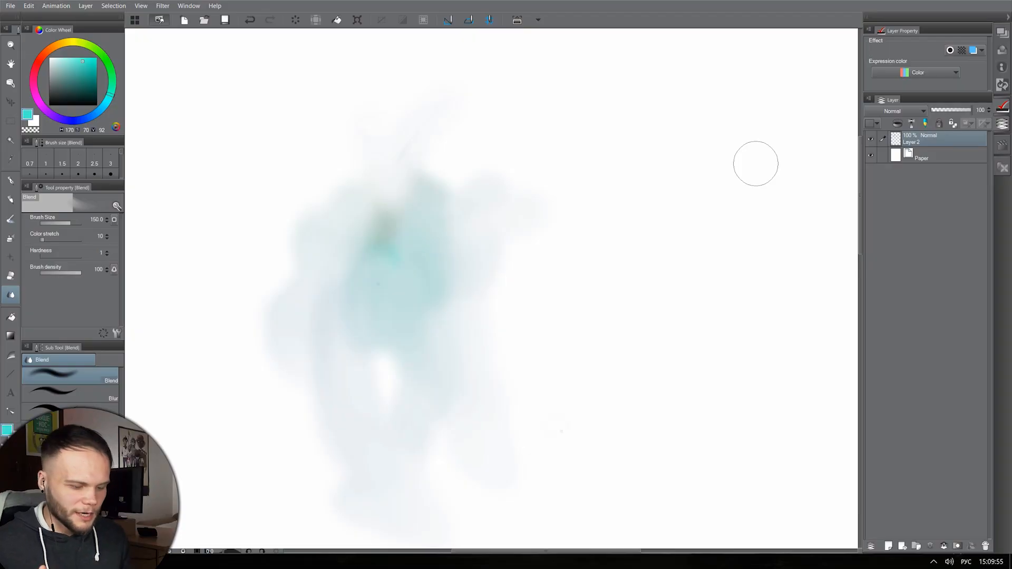
# - Toggle the Snap to Special Ruler setting twice and the Snap to Ruler setting once
pyautogui.scroll(-5, 474, 343)
pyautogui.scroll(1, 474, 343)
pyautogui.scroll(-1, 475, 342)
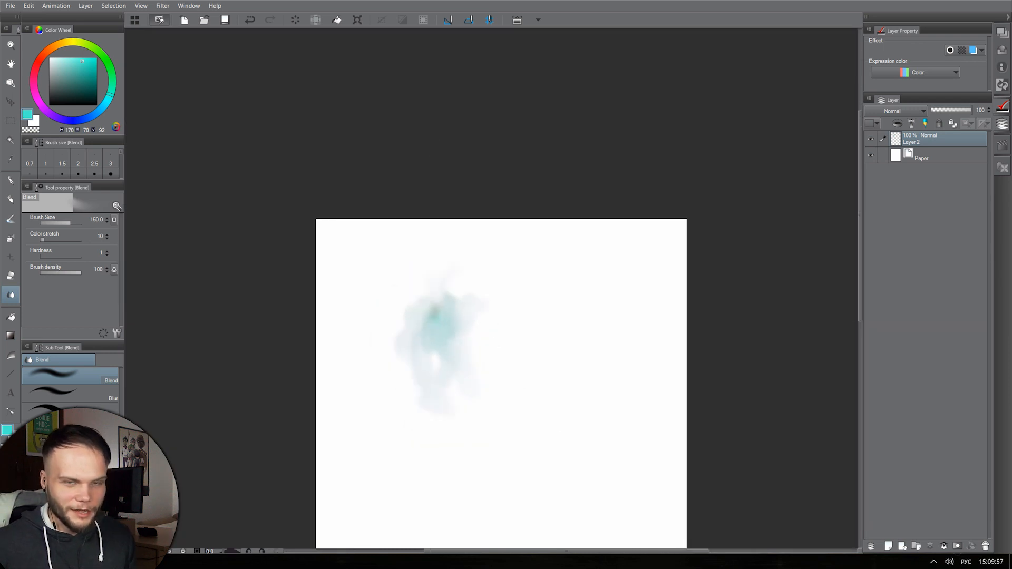
pyautogui.scroll(-3, 500, 369)
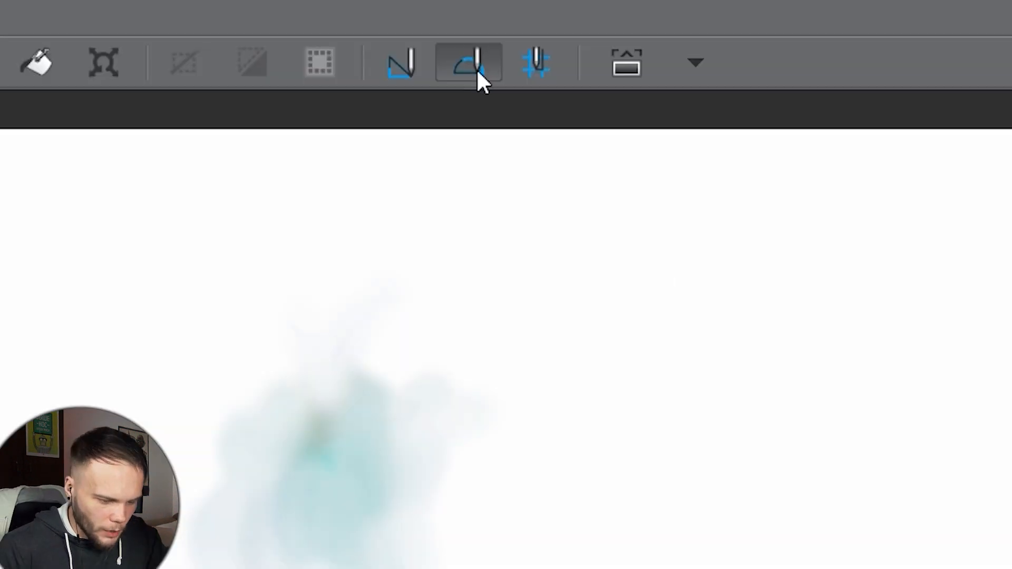
pyautogui.click(471, 22)
pyautogui.click(471, 22)
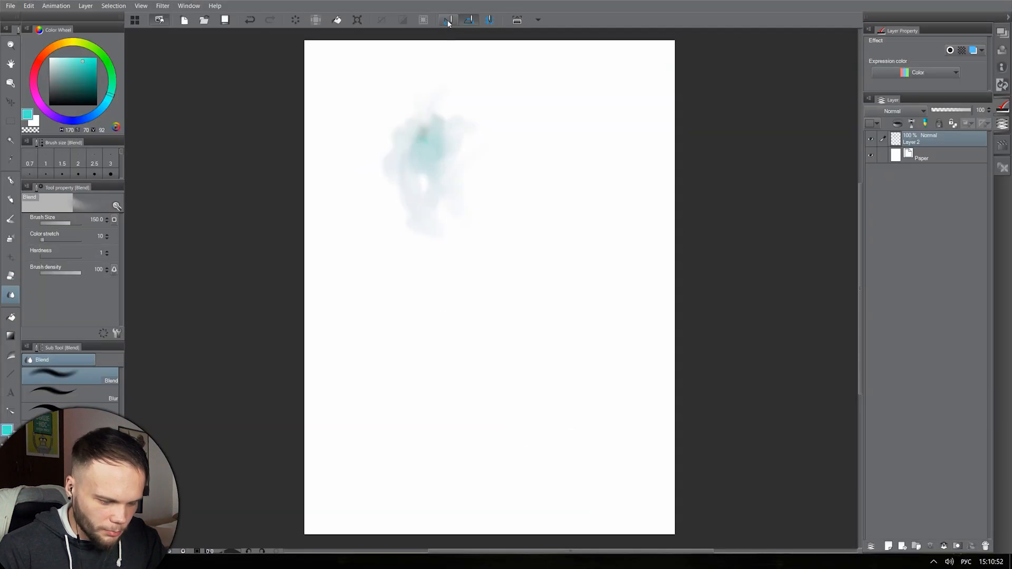
pyautogui.click(448, 22)
# - Draw a series of short straight turquoise strokes beside the blended patch with the Paint and apply brush at size 20
pyautogui.click(10, 218)
pyautogui.moveTo(479, 167); pyautogui.dragTo(566, 177)
pyautogui.moveTo(490, 169); pyautogui.dragTo(517, 219)
pyautogui.moveTo(520, 231); pyautogui.dragTo(574, 257)
pyautogui.moveTo(579, 257)
pyautogui.mouseDown()
pyautogui.moveTo(617, 147)
pyautogui.moveTo(590, 115)
pyautogui.mouseUp()
pyautogui.moveTo(570, 172); pyautogui.dragTo(577, 229)
pyautogui.moveTo(586, 239)
pyautogui.mouseDown()
pyautogui.moveTo(627, 281)
pyautogui.moveTo(584, 329)
pyautogui.moveTo(531, 358)
pyautogui.moveTo(499, 352)
pyautogui.mouseUp()
pyautogui.moveTo(527, 283); pyautogui.dragTo(498, 346)
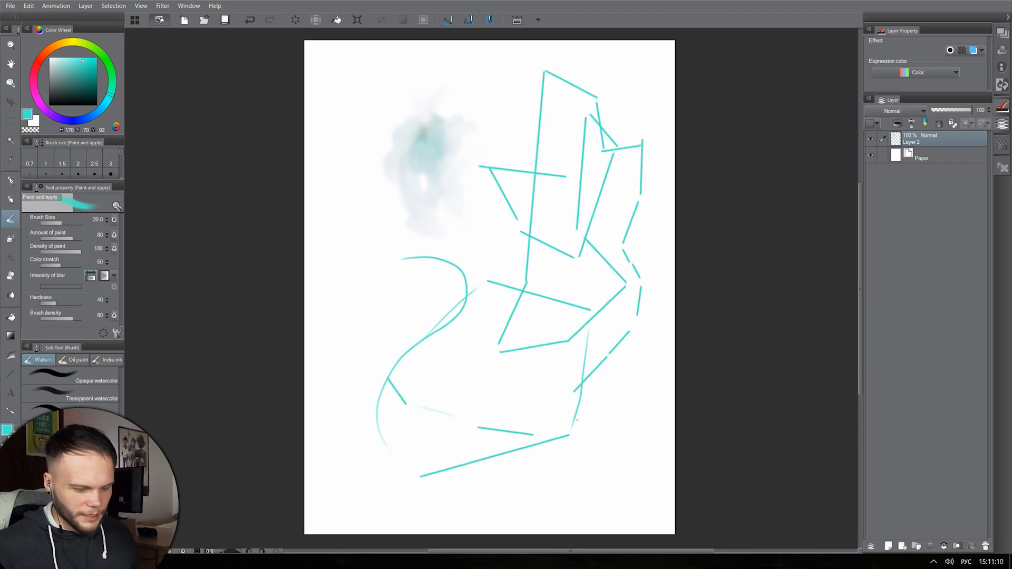